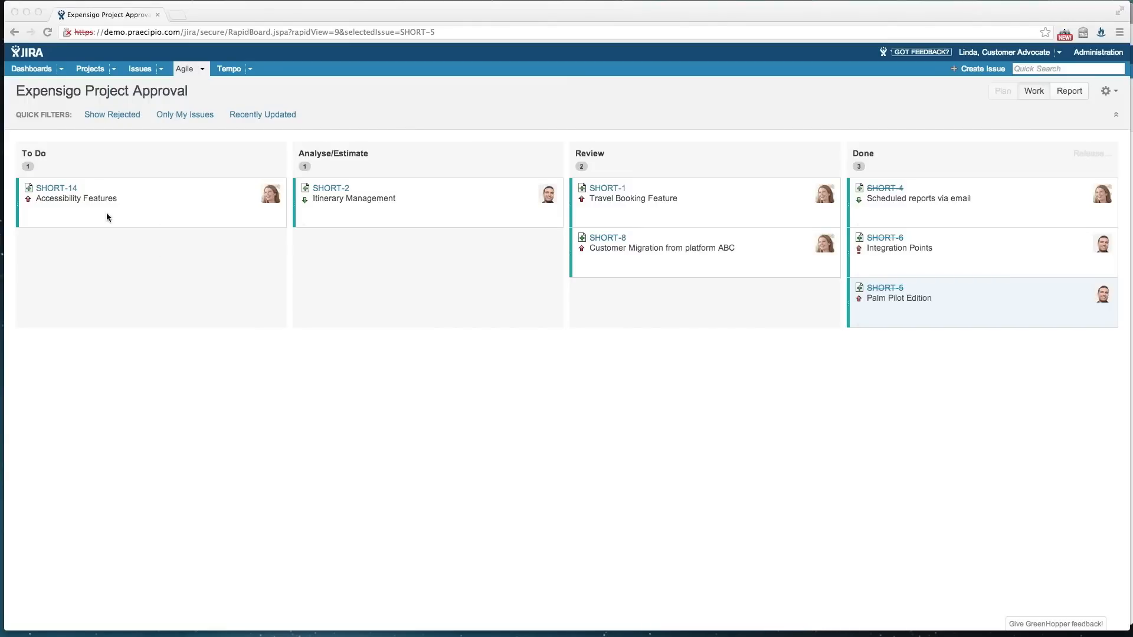
Step: Review the details and description of the SHORT-14 Accessibility Features issue, and close its detail view
click(47, 195)
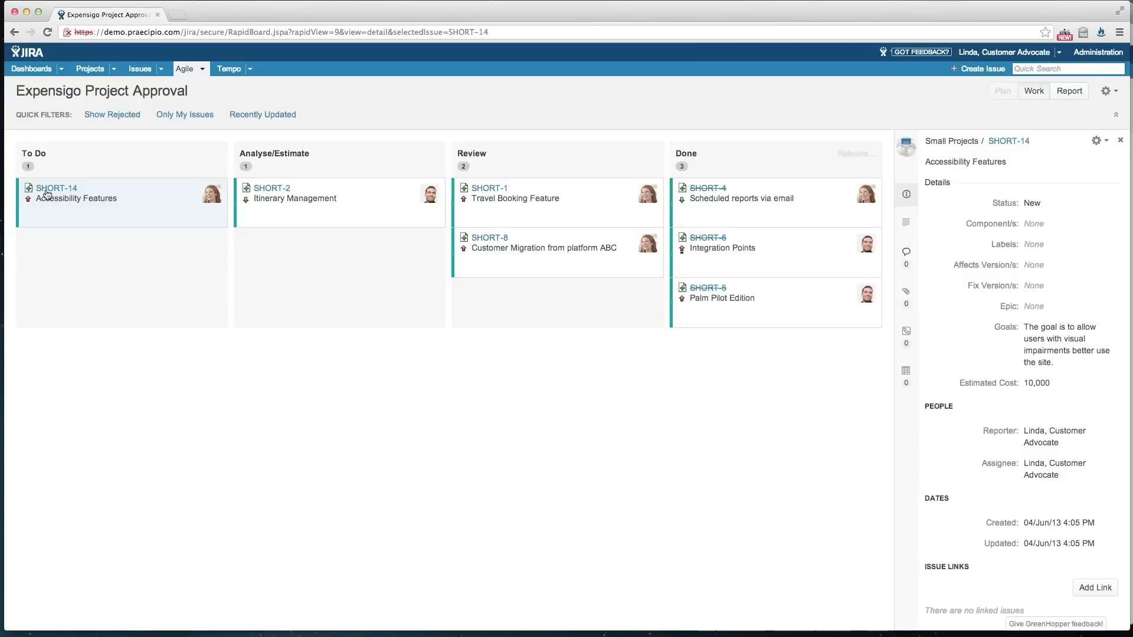
scroll(1106, 305, down, 9)
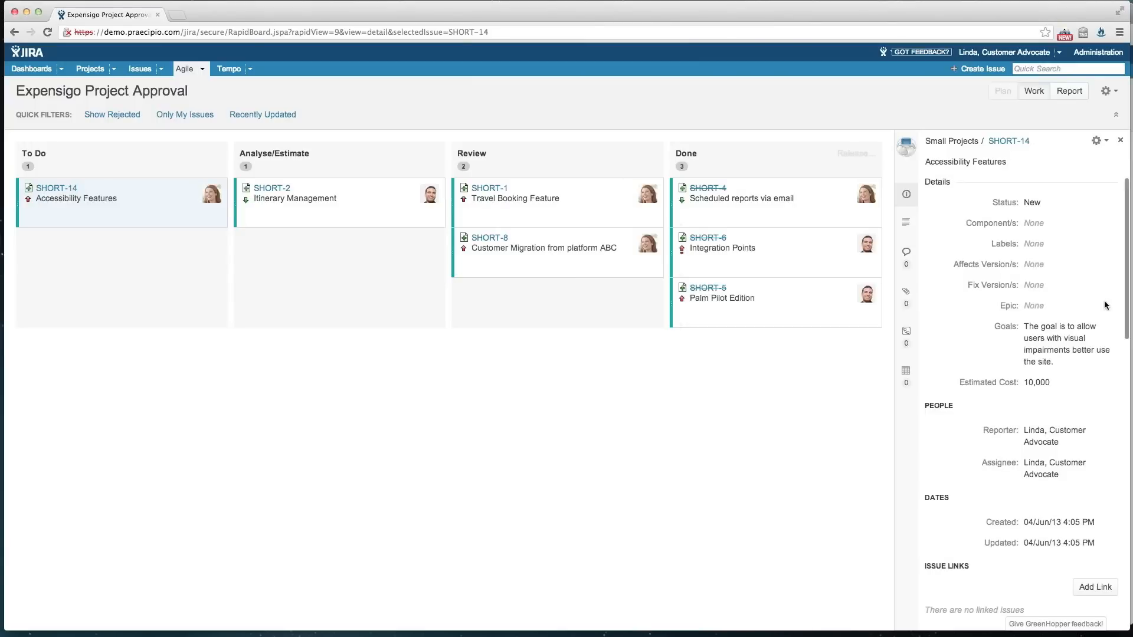
scroll(1110, 290, down, 4)
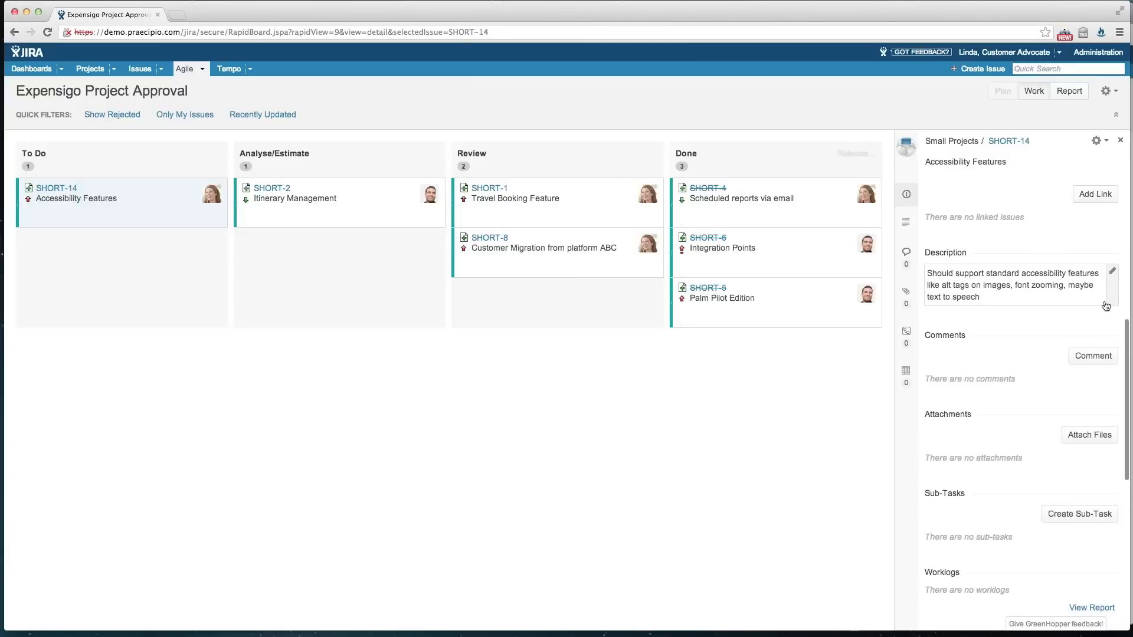
scroll(1112, 273, up, 15)
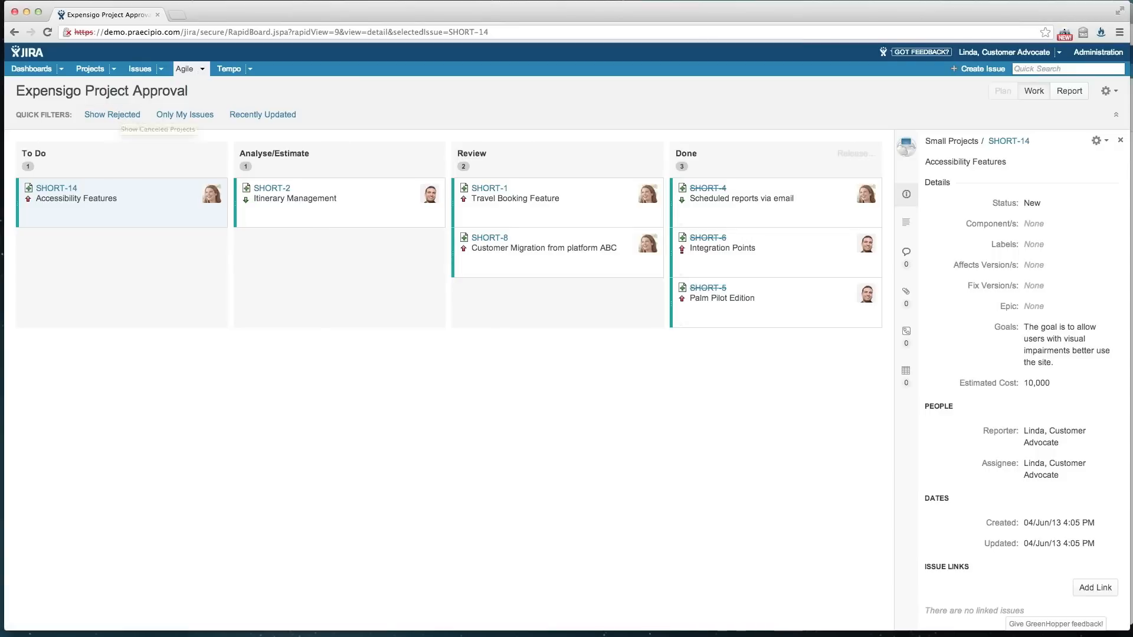
click(1123, 141)
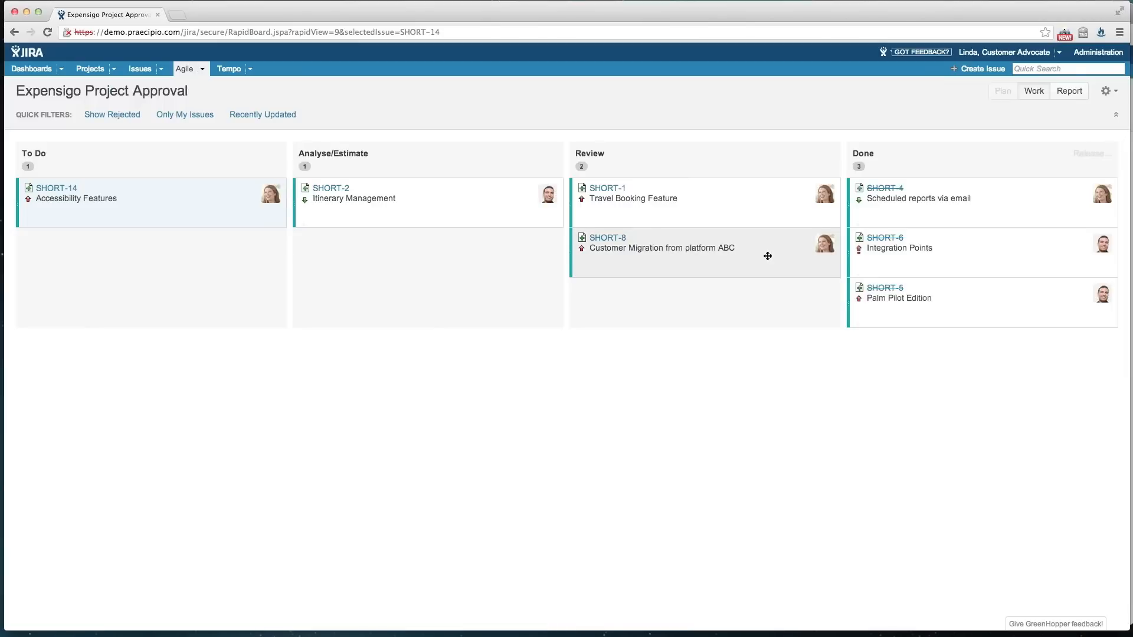
Step: Try to move the SHORT-8 Customer Migration from platform ABC card from Review to Done
drag(829, 272, 921, 232)
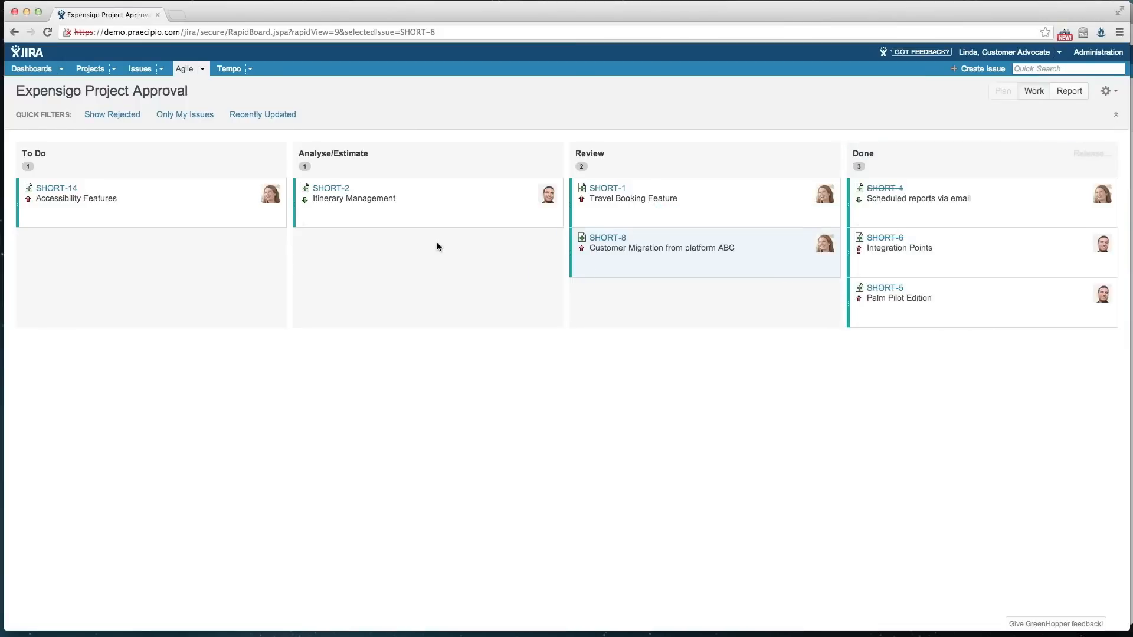
Step: Using the Show Rejected quick filter, move SHORT-5 Palm Pilot Edition from Done to To Do, and clear the filter
click(102, 117)
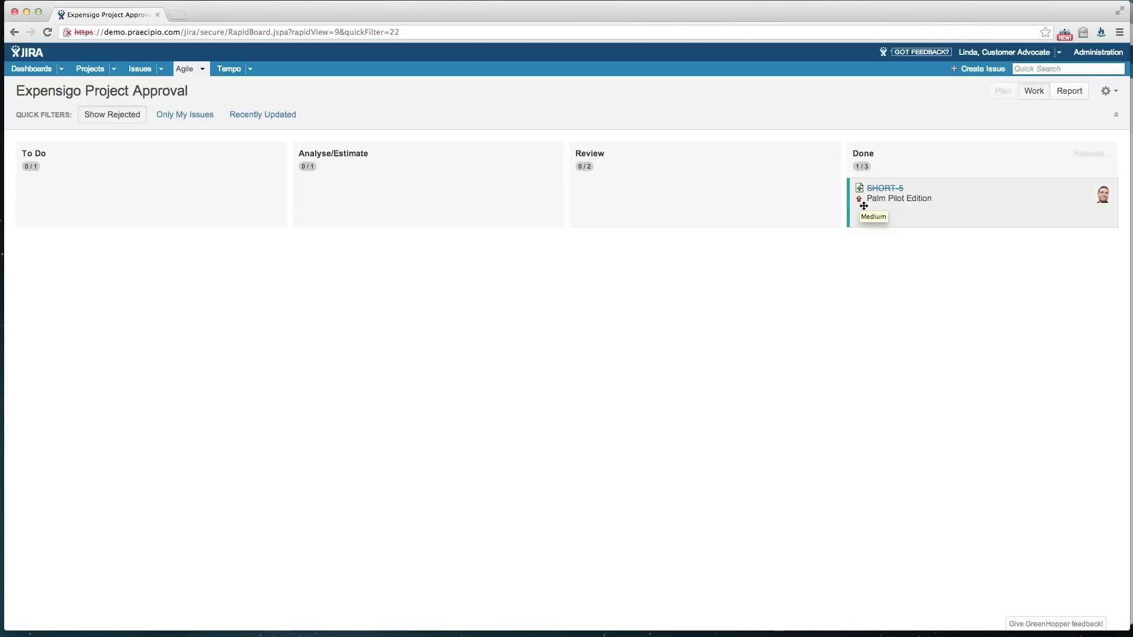
key(super+r)
drag(570, 252, 152, 211)
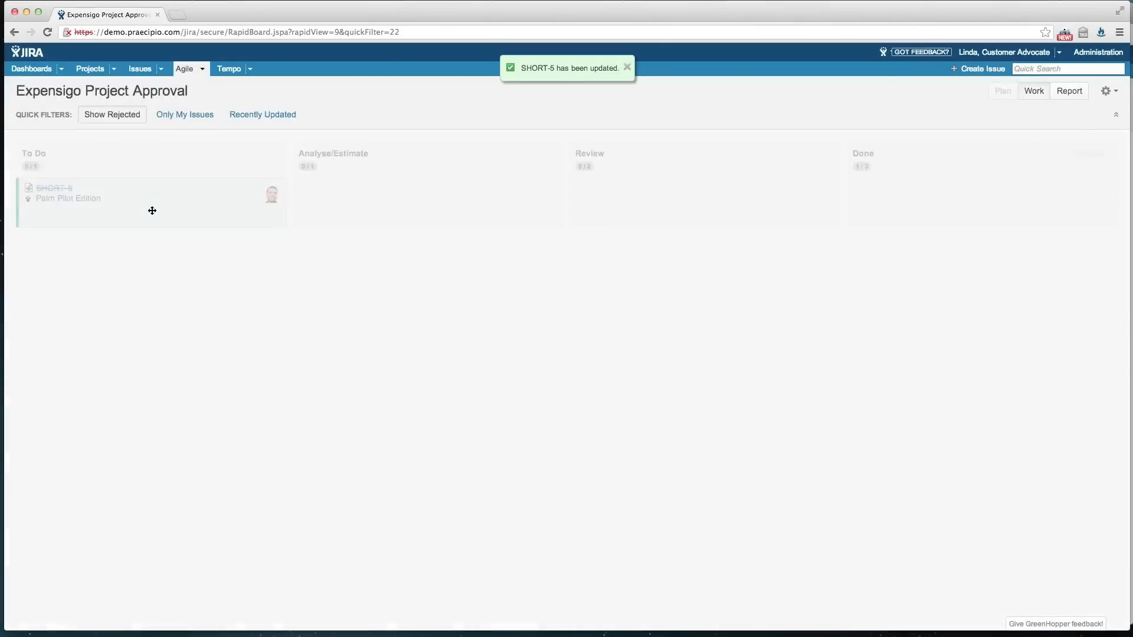
click(125, 116)
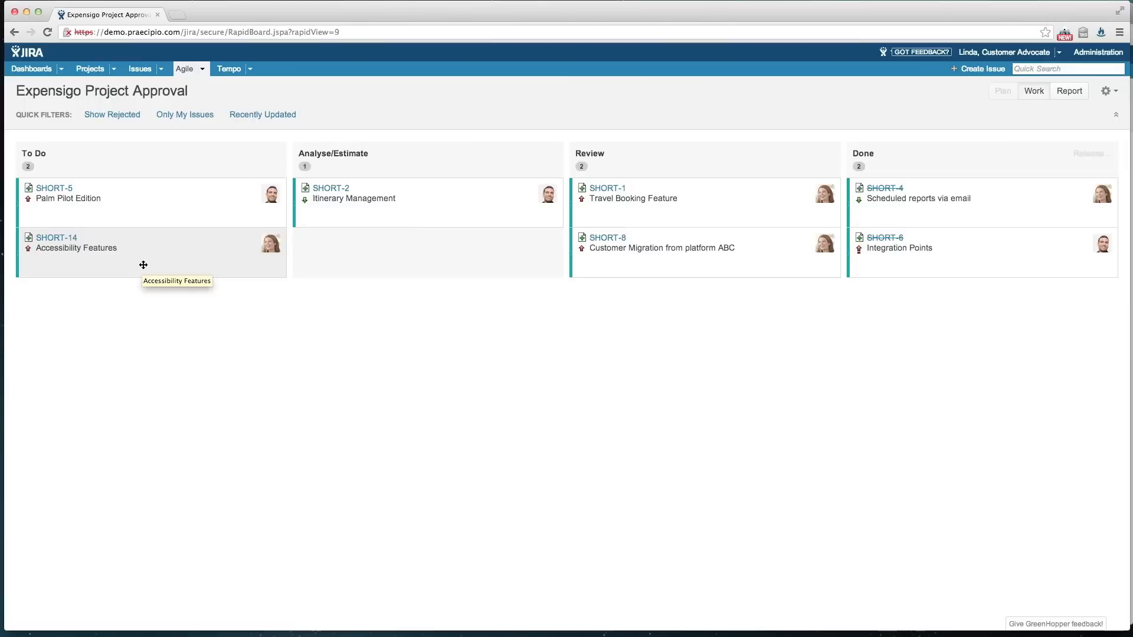
Step: Switch to the Expensigo Small Projects board and review the details of SHORT-3 Integration (REST API), closing the detail view
click(202, 72)
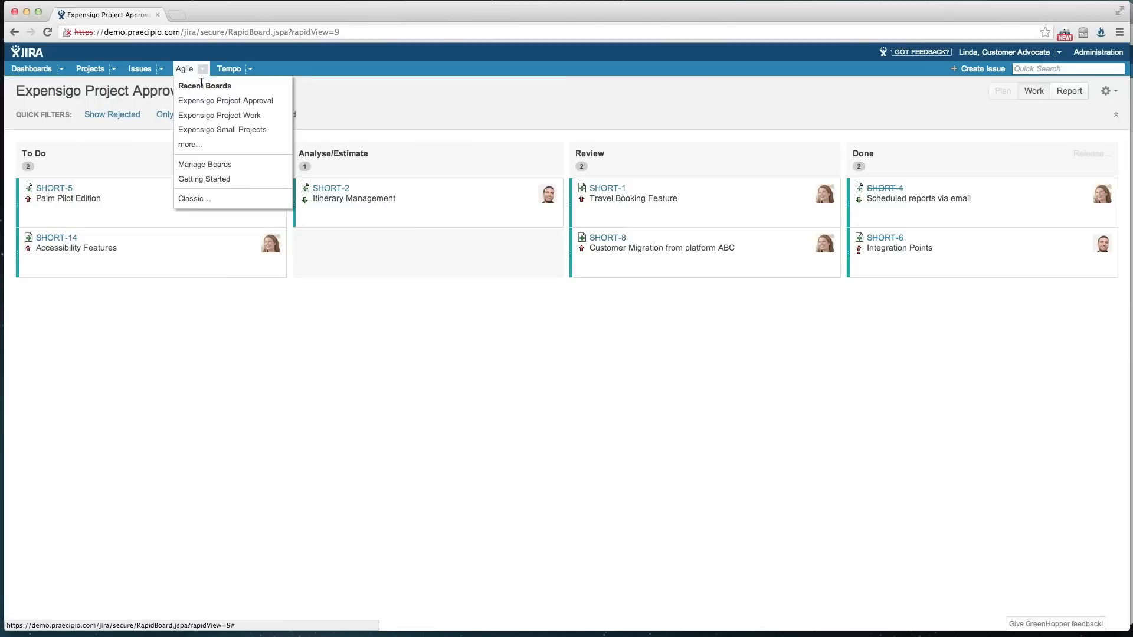
click(227, 130)
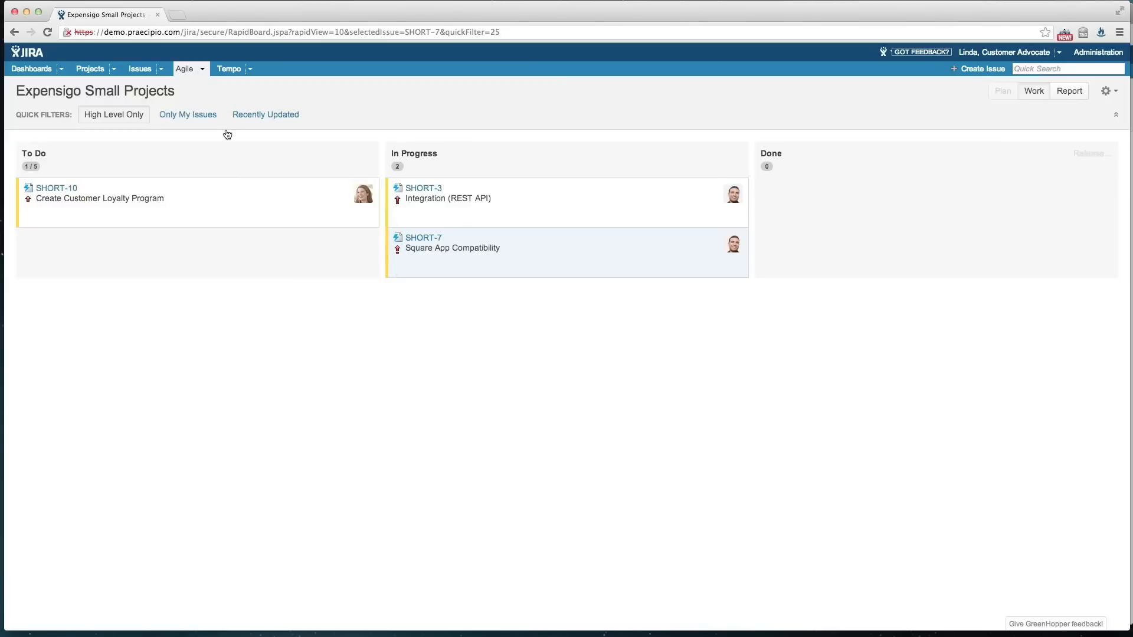
click(412, 190)
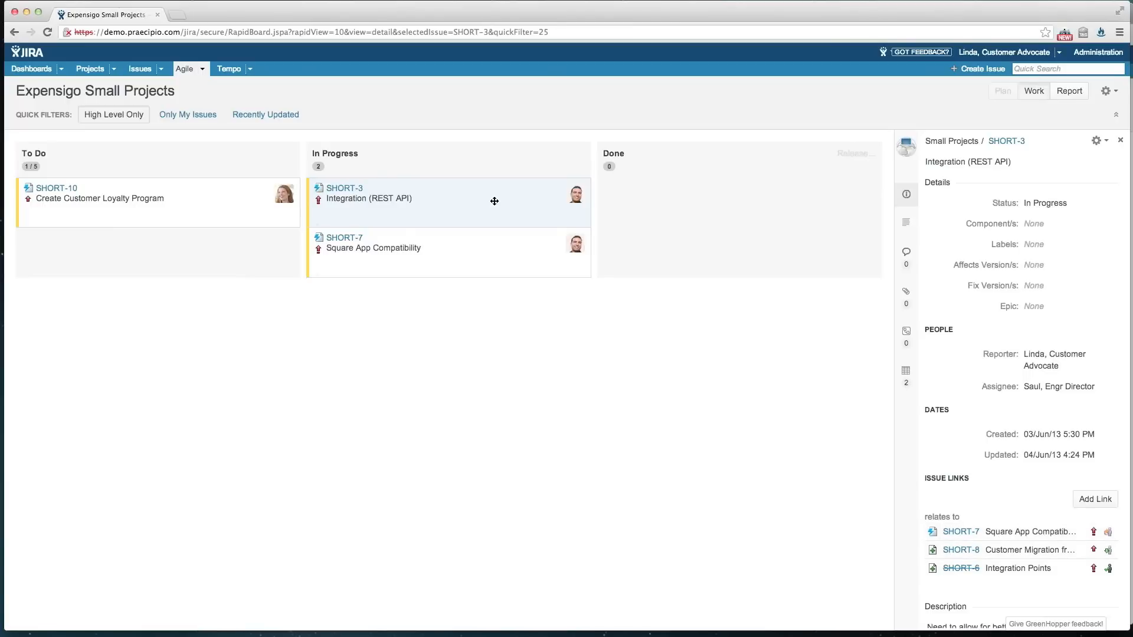
mouse_move(544, 202)
mouse_down()
mouse_move(643, 208)
mouse_move(531, 213)
mouse_up()
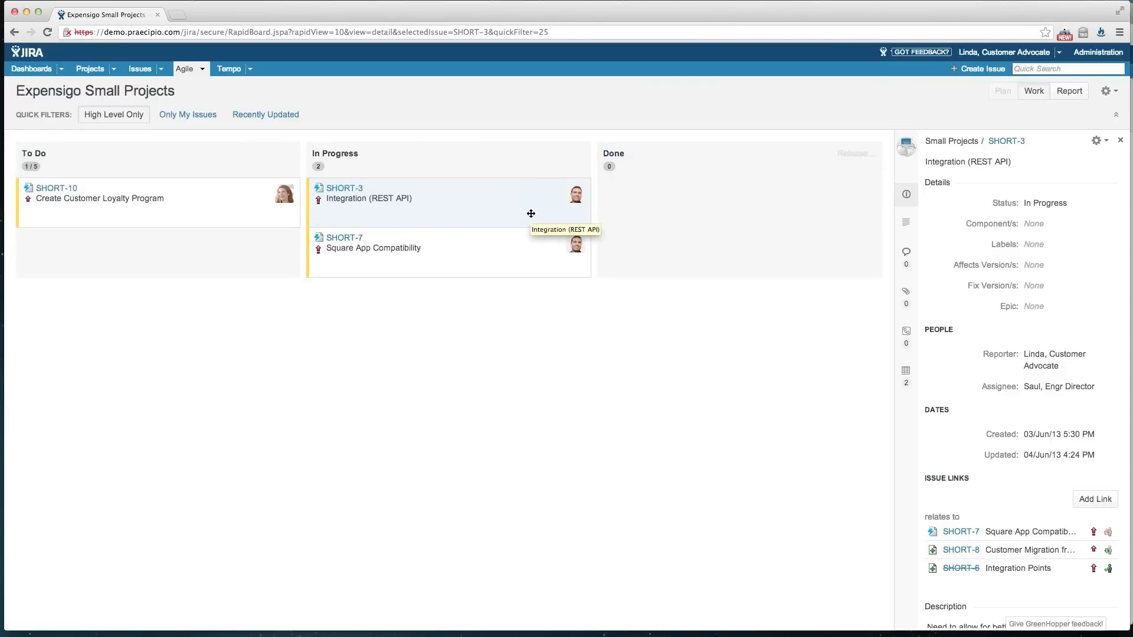
click(1121, 140)
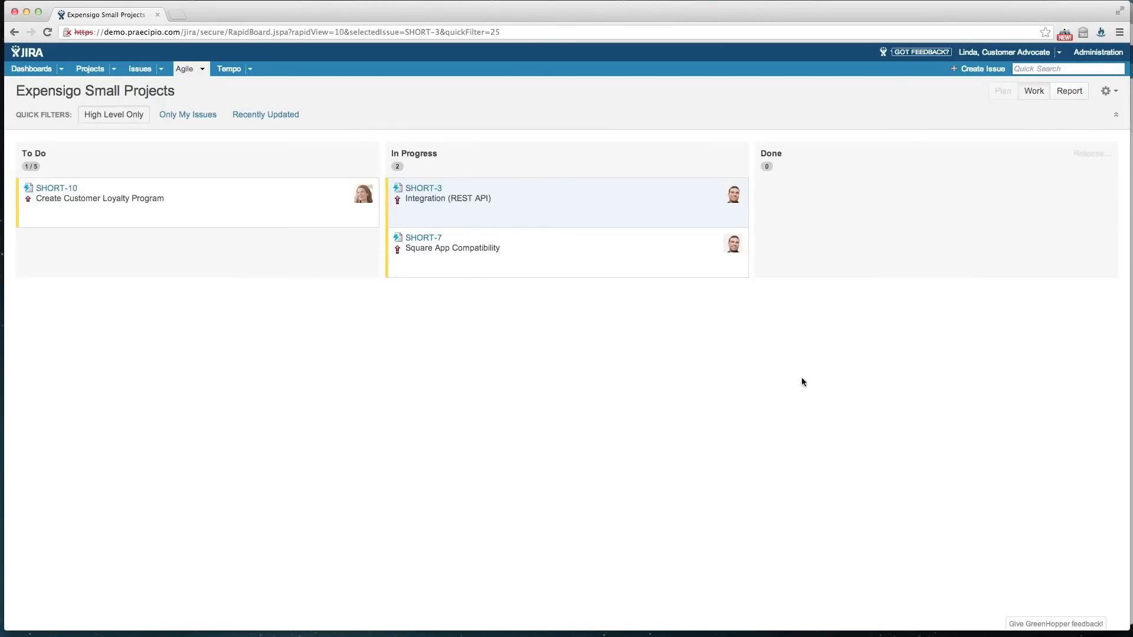
Step: Rank SHORT-7 Square App Compatibility above SHORT-3 Integration (REST API) in the In Progress column
click(561, 256)
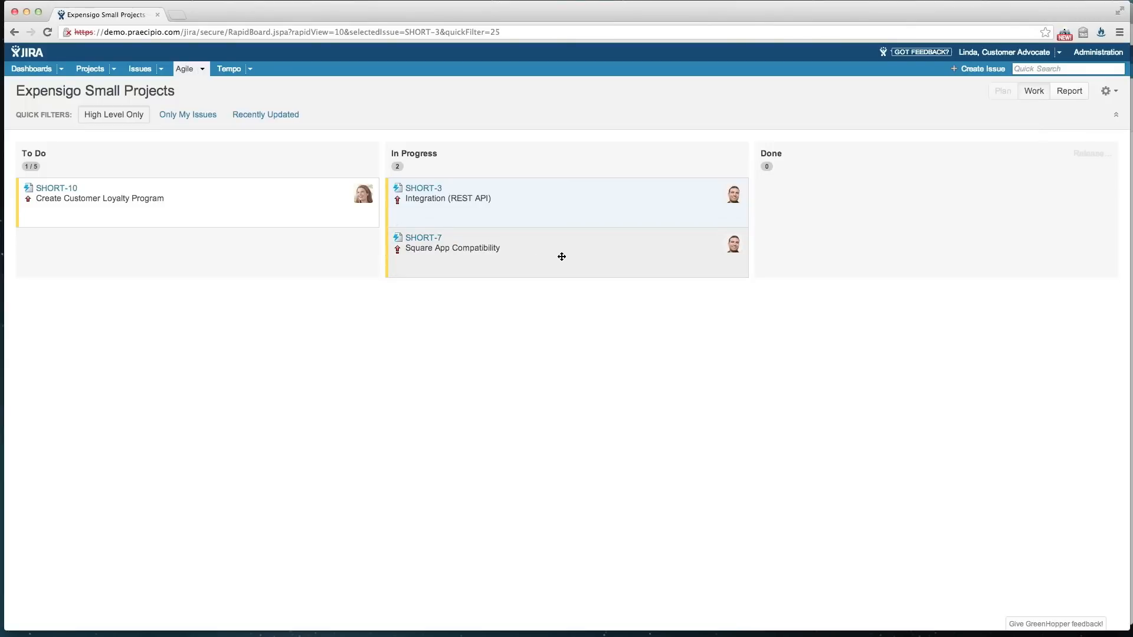
drag(552, 251, 549, 183)
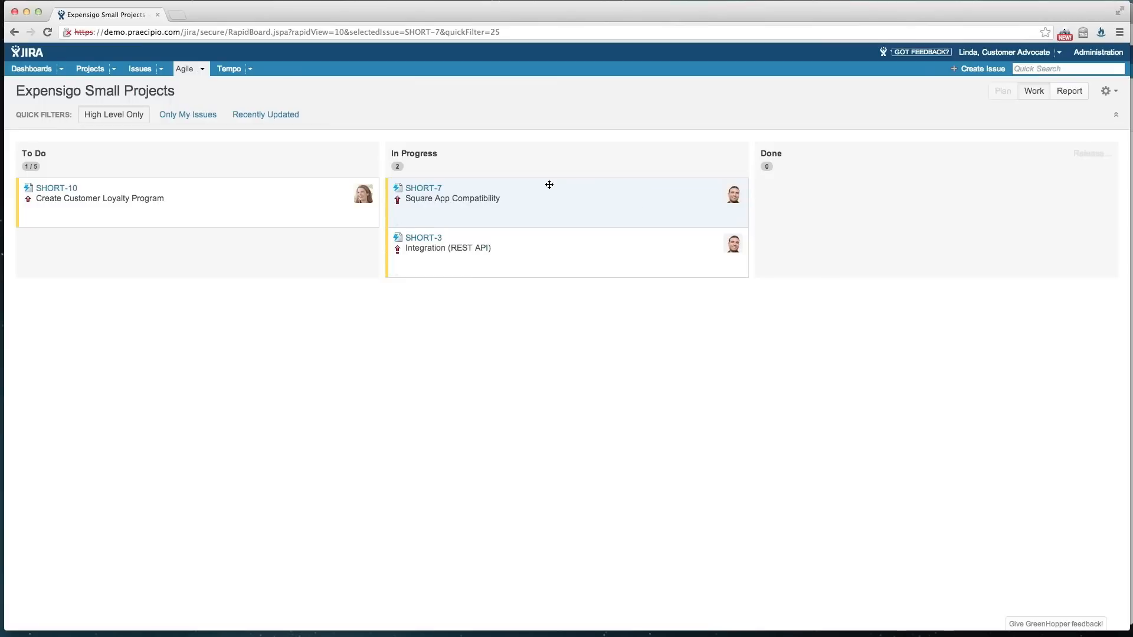
Step: Switch to the Expensigo Project Work board and rank EMP-8 Submit receipt via thought directly below EMP-5 in To Do
click(203, 69)
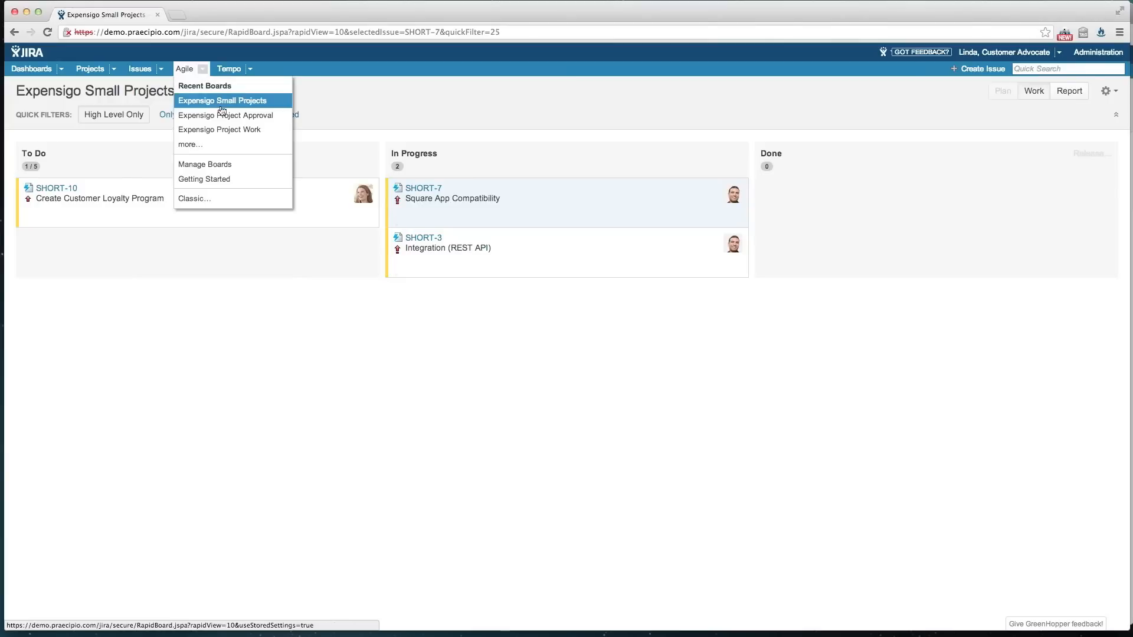
click(262, 129)
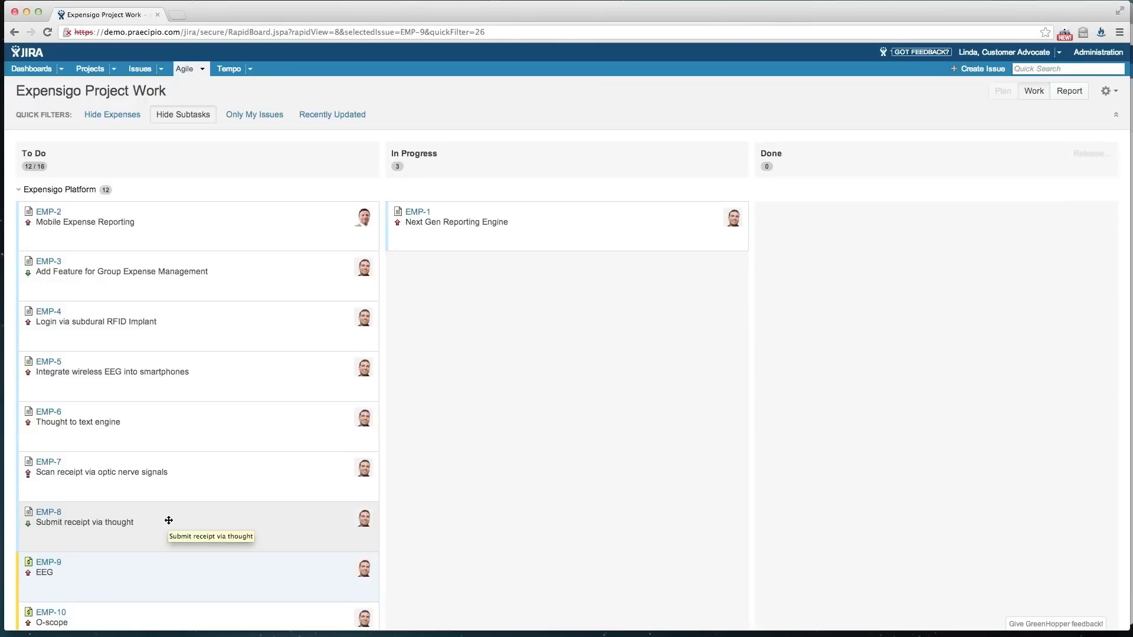
drag(169, 521, 167, 406)
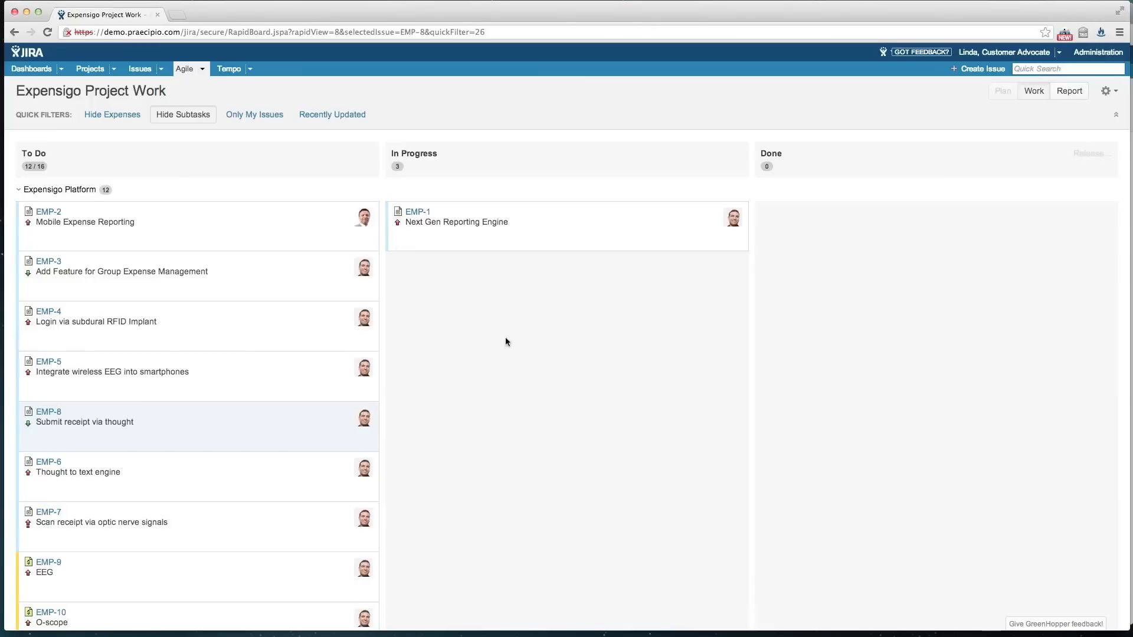
Step: Filter the board to hide expenses but show subtasks, and collapse the Expensigo Platform swimlane
click(98, 122)
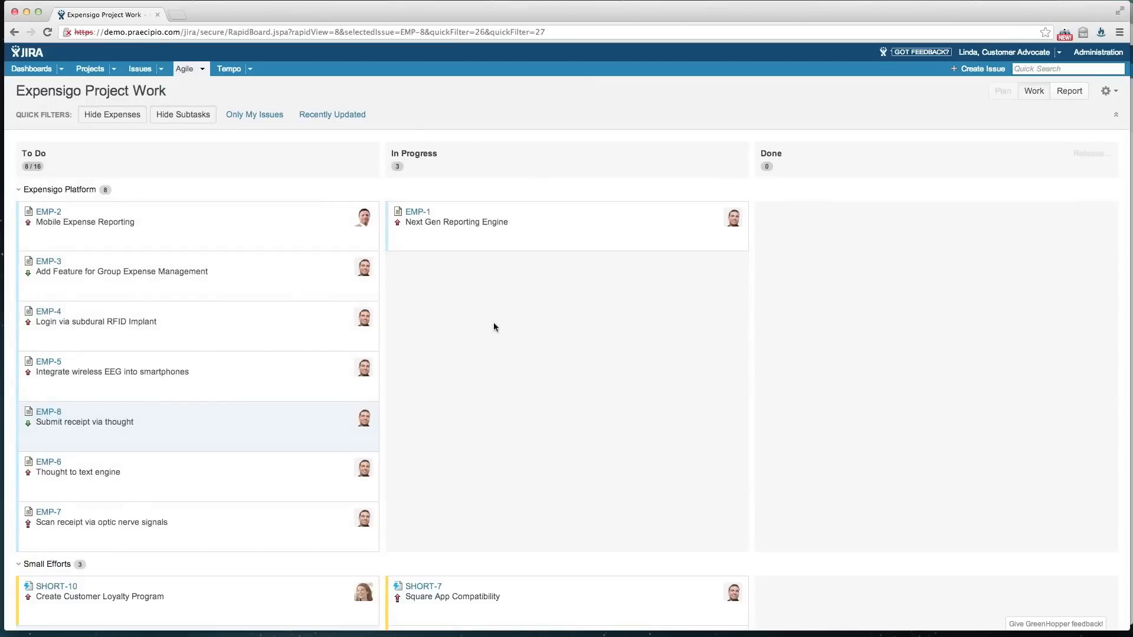
click(176, 118)
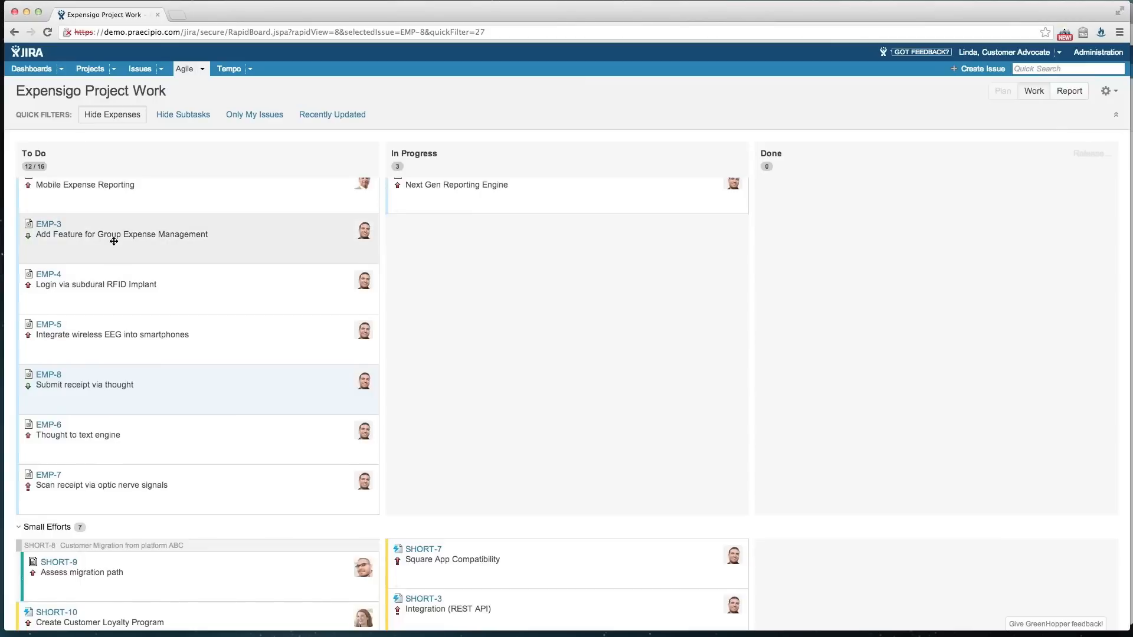
scroll(112, 236, up, 1)
click(20, 191)
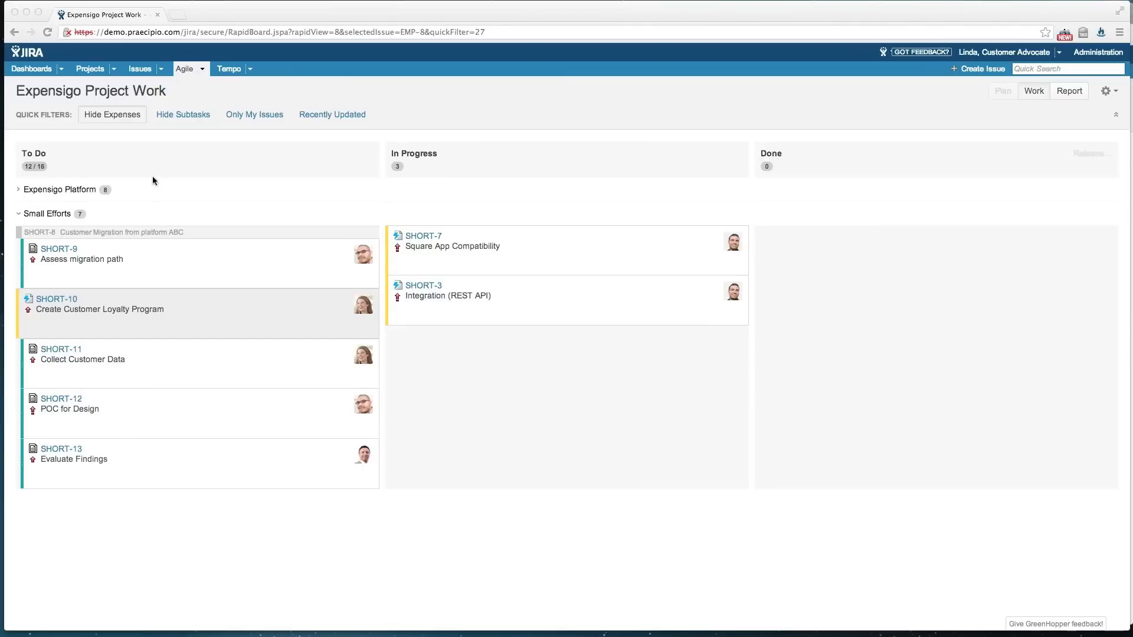
Step: Apply the Hide Subtasks quick filter, keeping expenses hidden and the Expensigo Platform swimlane collapsed
click(182, 115)
click(170, 119)
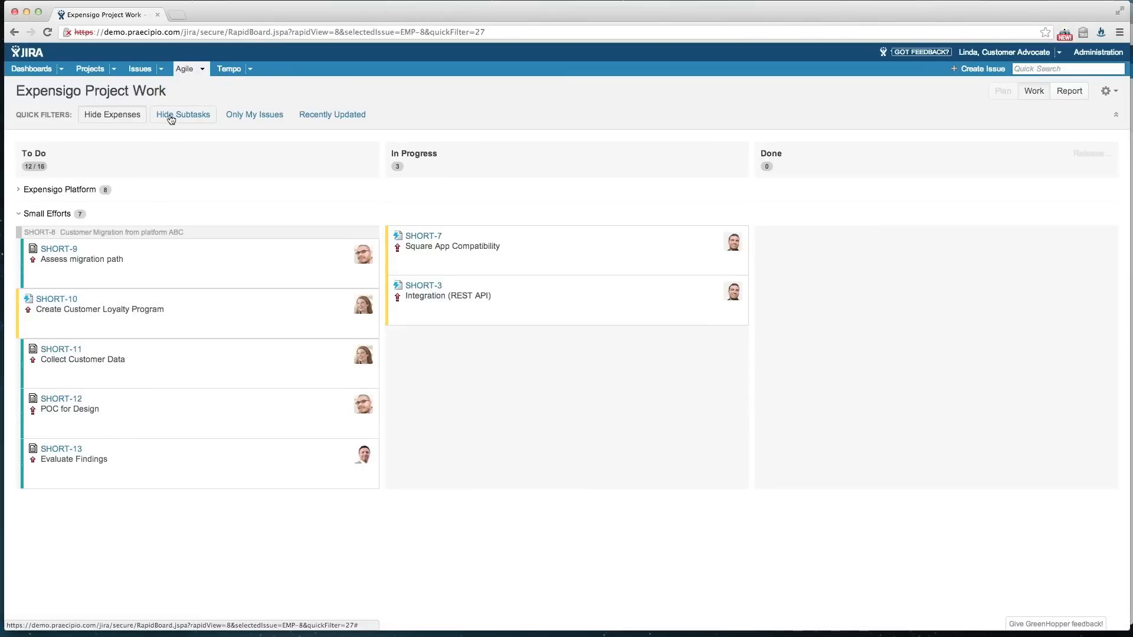
click(20, 190)
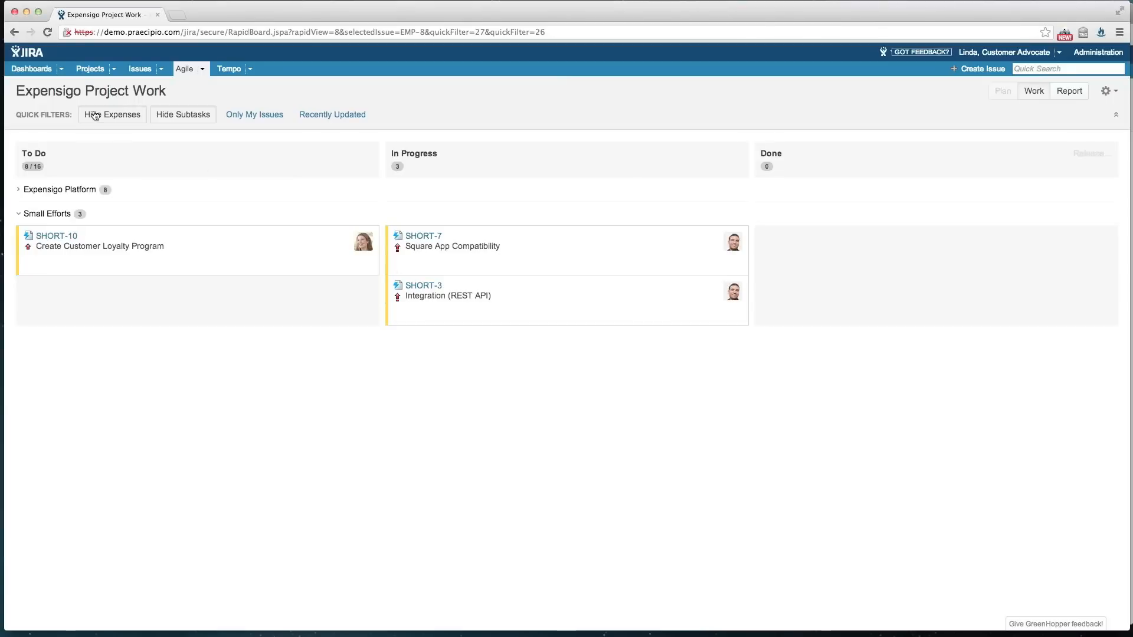
Step: Open the Expense Management Platform project and look over its summary, unreleased versions, activity stream and reports
click(85, 71)
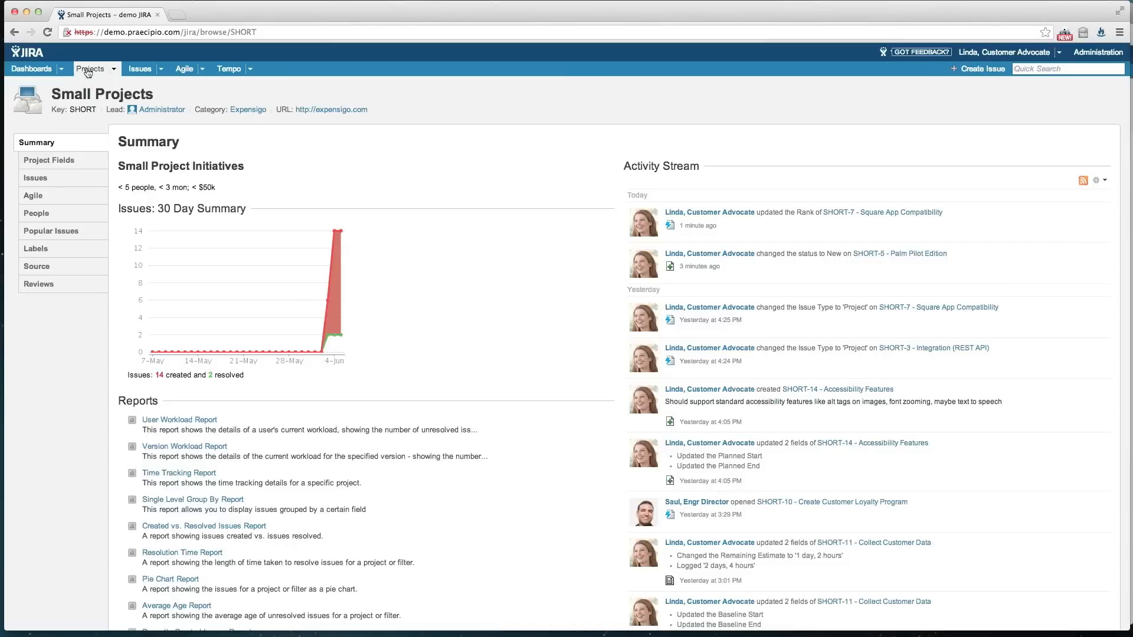
click(87, 70)
click(120, 135)
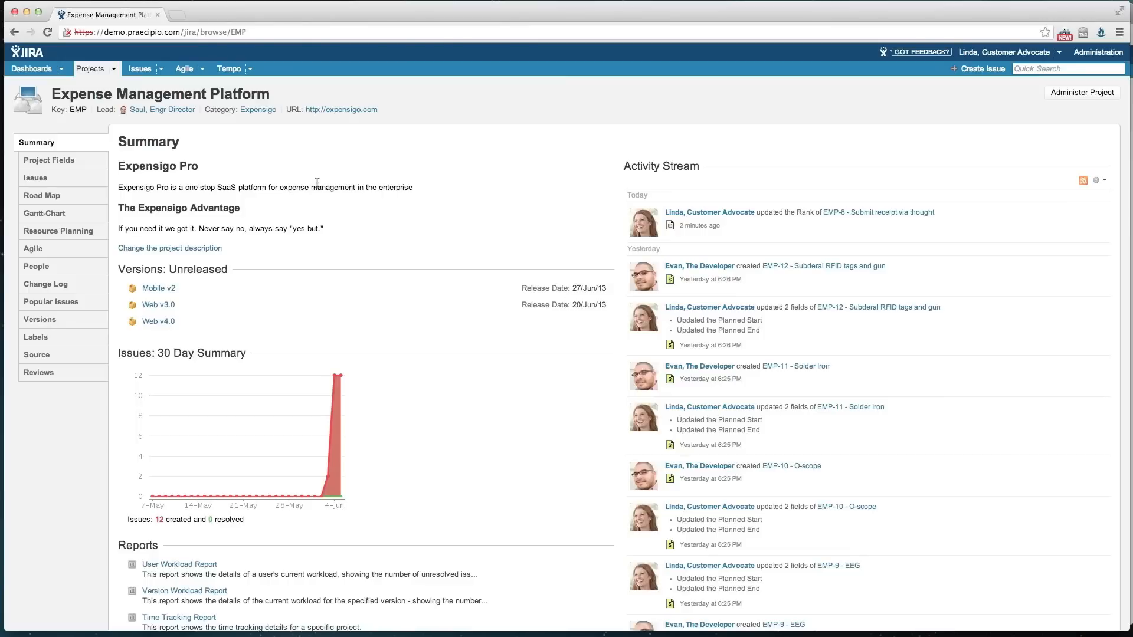
scroll(507, 224, down, 2)
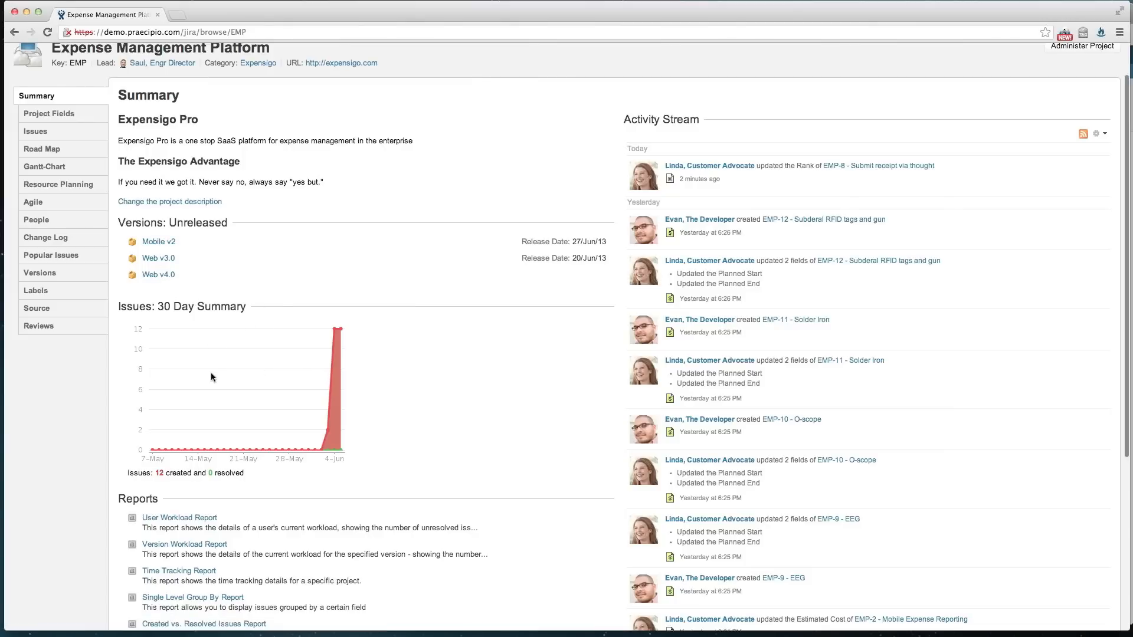
scroll(211, 374, down, 1)
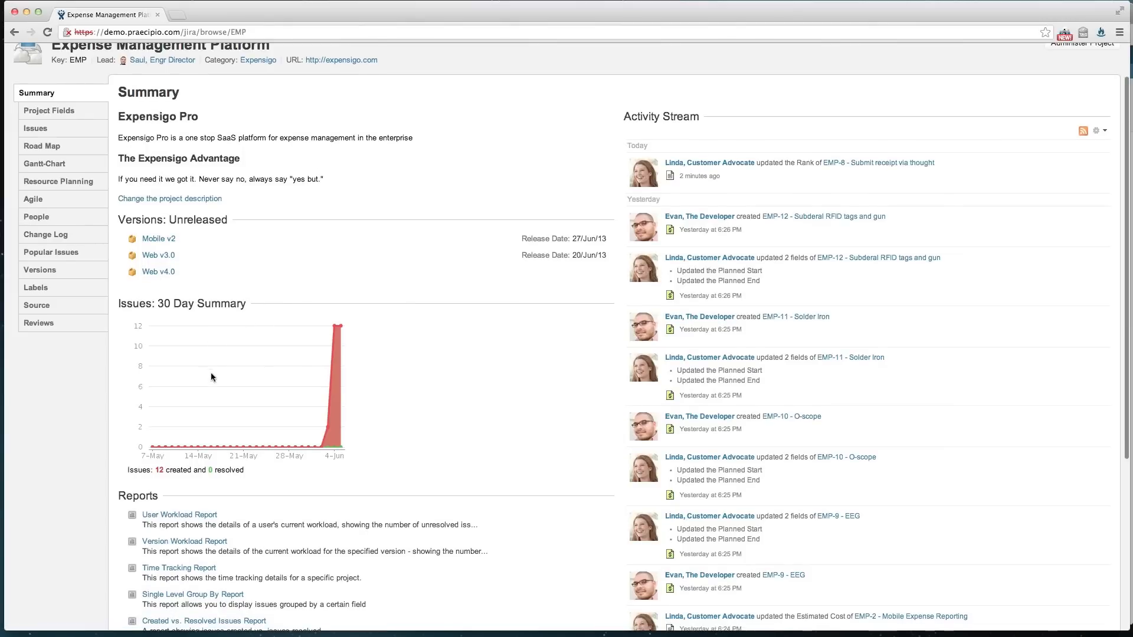
scroll(211, 377, down, 5)
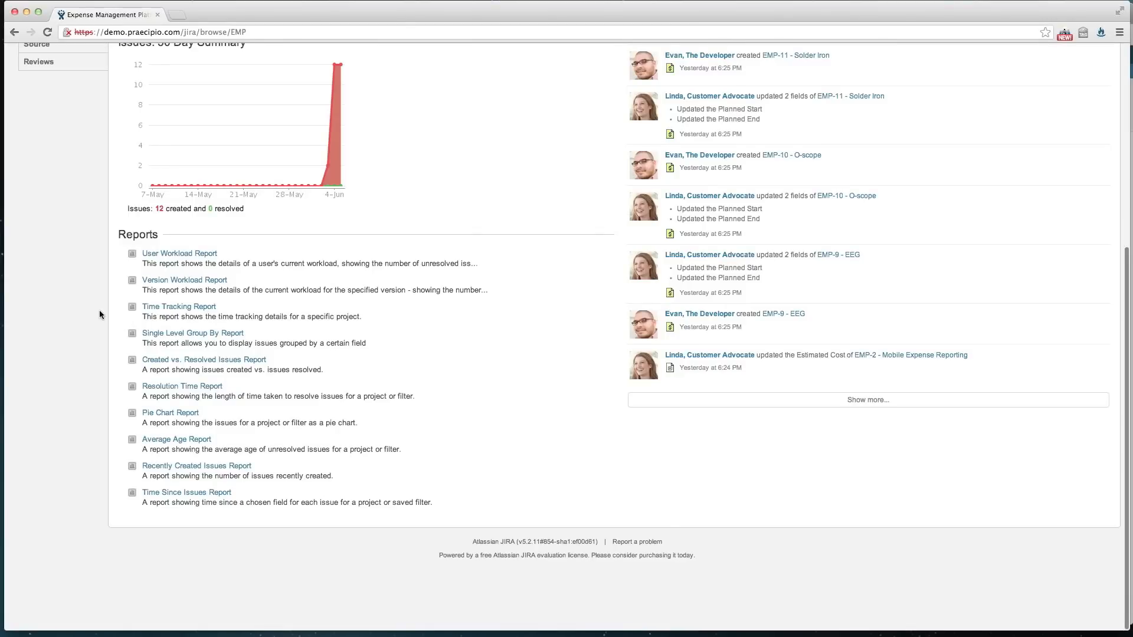
scroll(100, 311, up, 5)
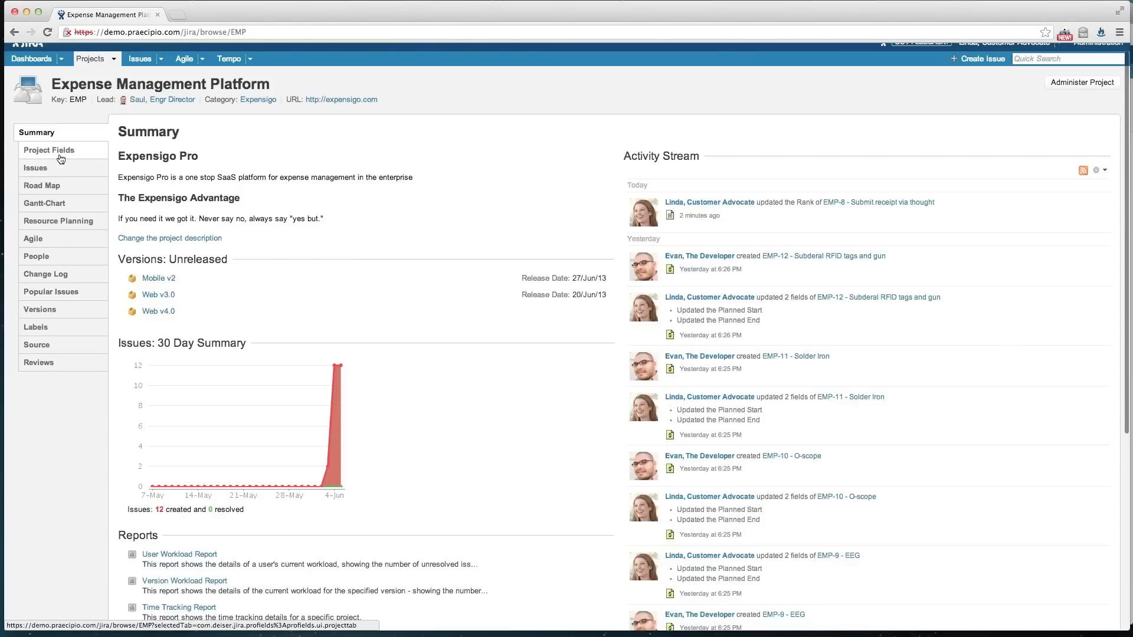
Step: Open the project's custom fields for editing and examine the Project Status options without changing the selection
click(59, 154)
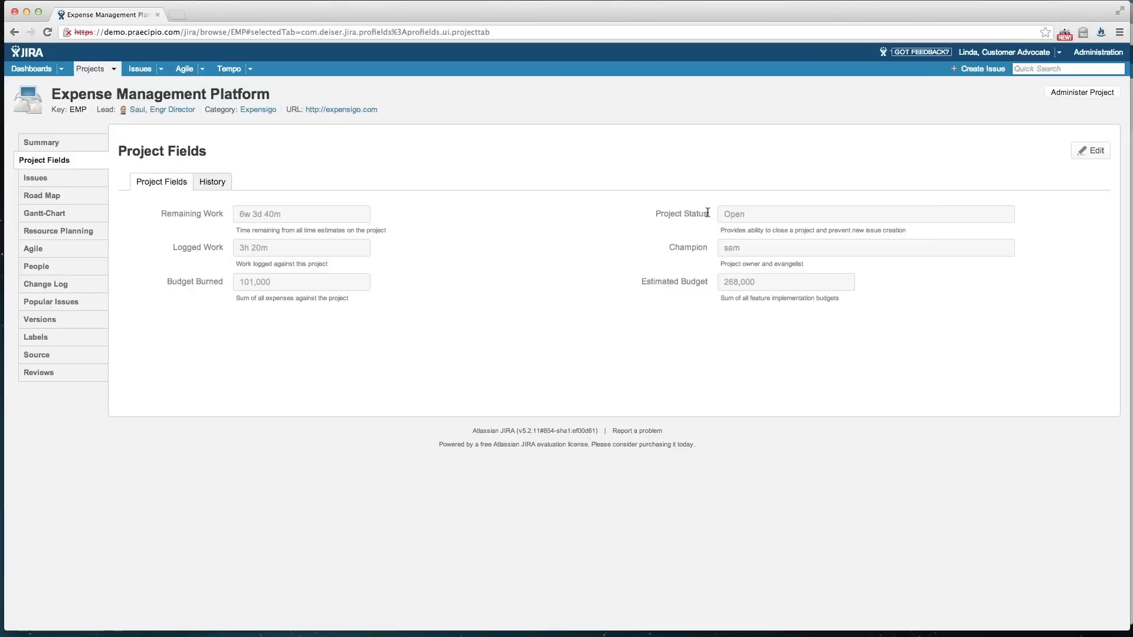
click(1094, 148)
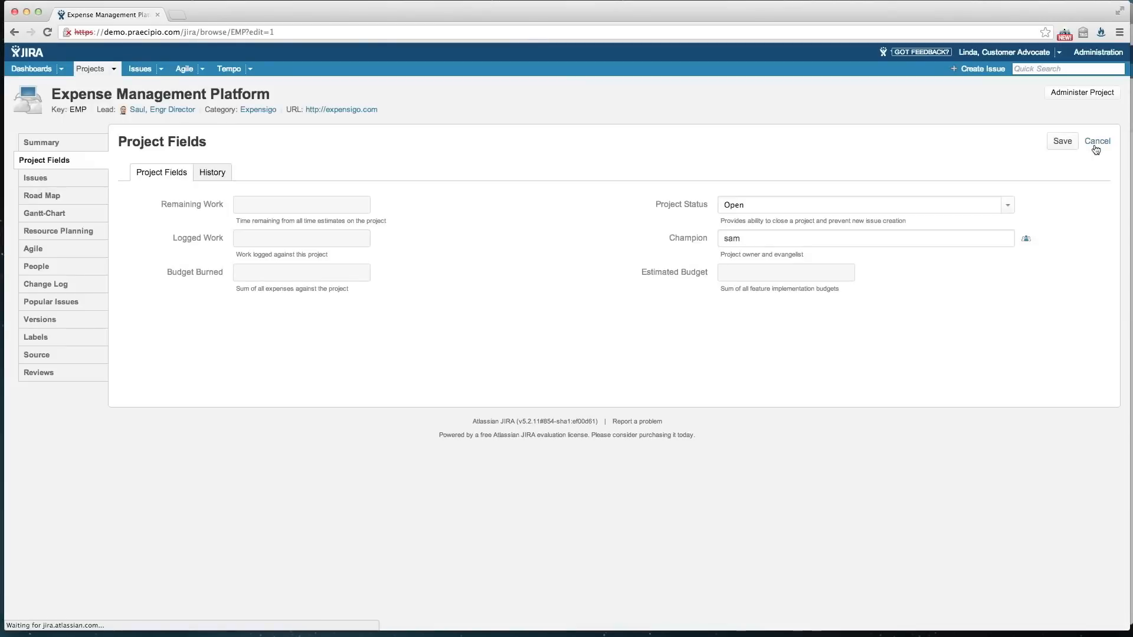
click(1008, 207)
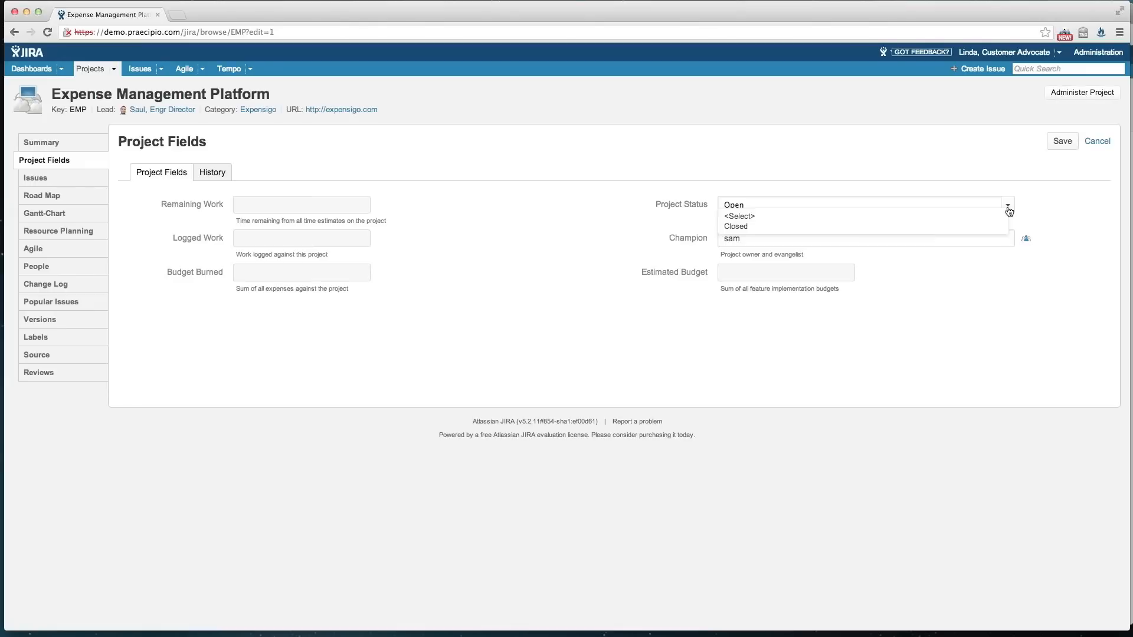
click(701, 253)
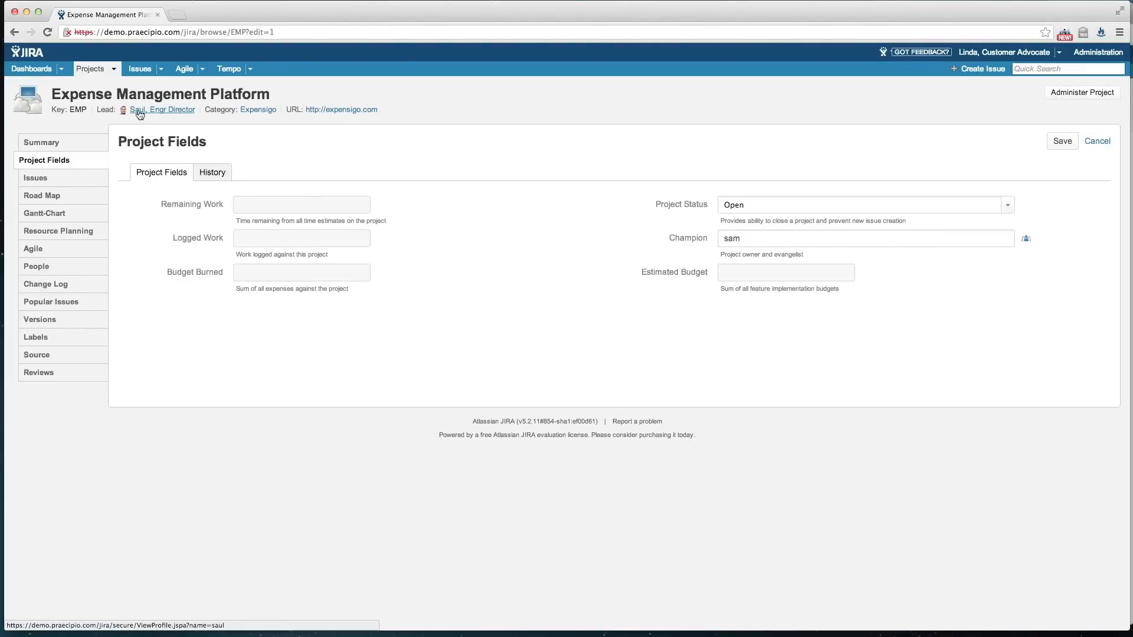
mouse_move(142, 116)
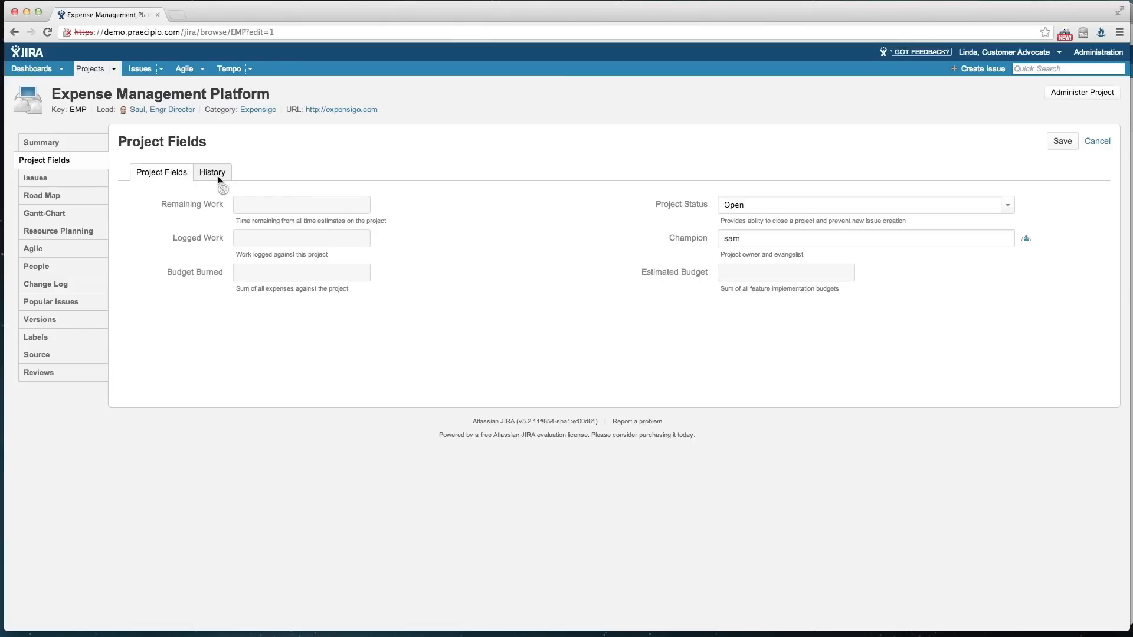
Step: Leave project field editing without saving and review the change history of the project fields
click(1103, 139)
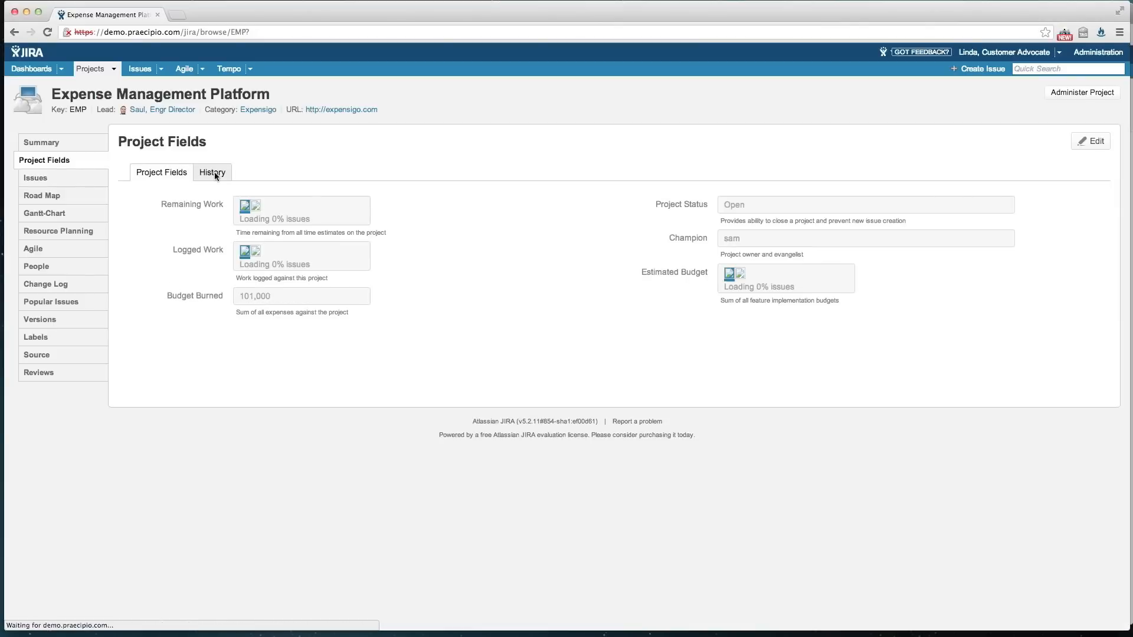
click(214, 172)
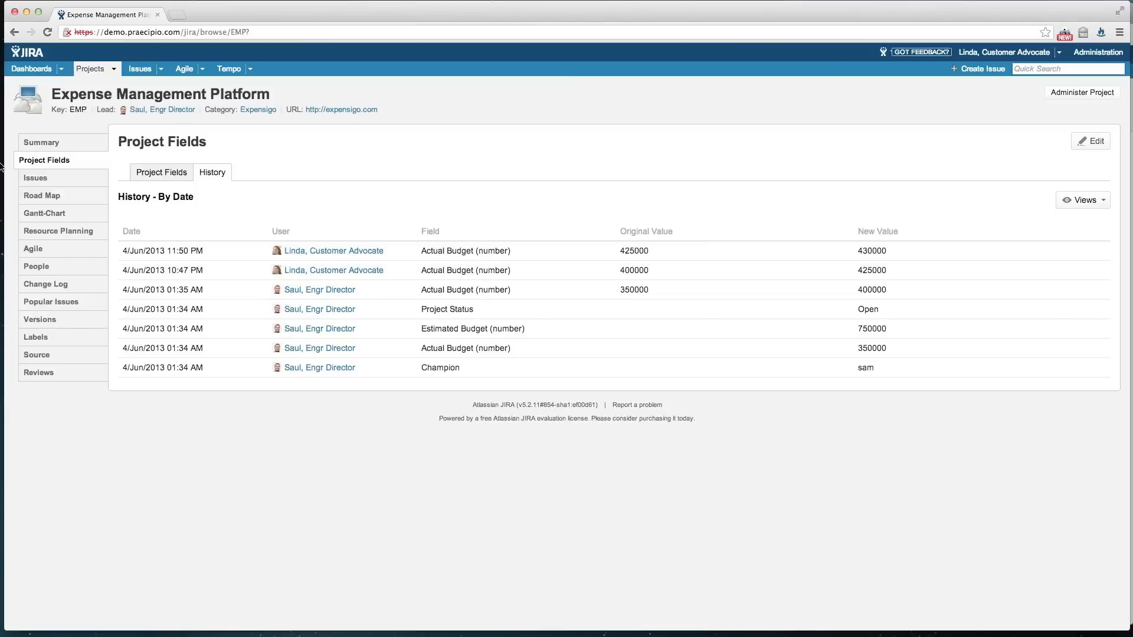
Step: Look over the project's issue summary, and list the Web v4.0 issues in the project's road map
click(38, 180)
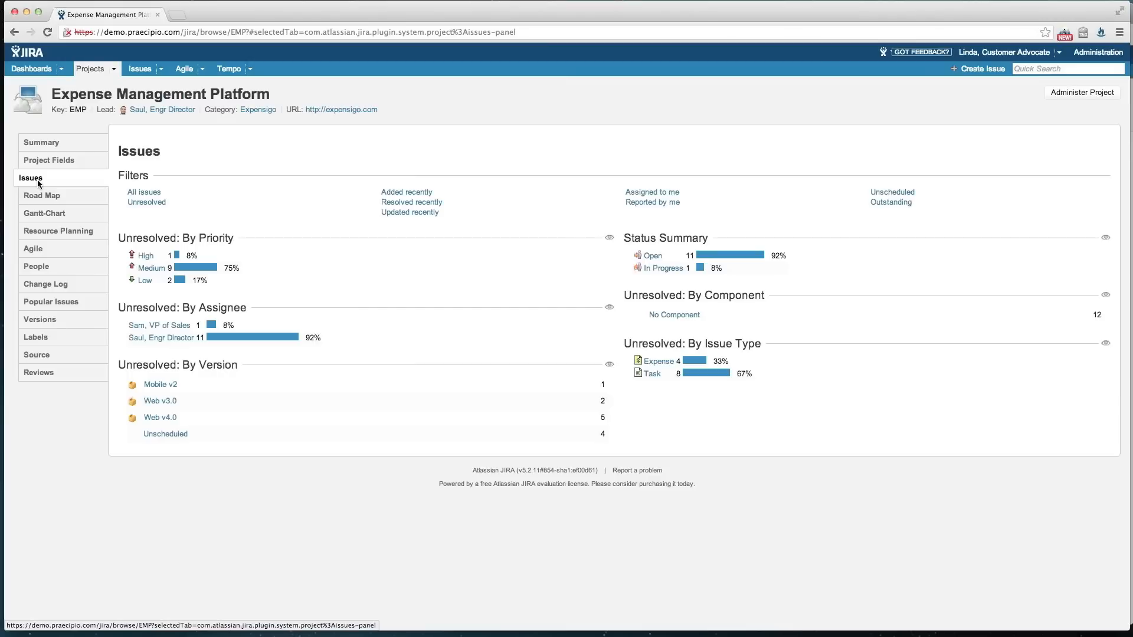
click(68, 200)
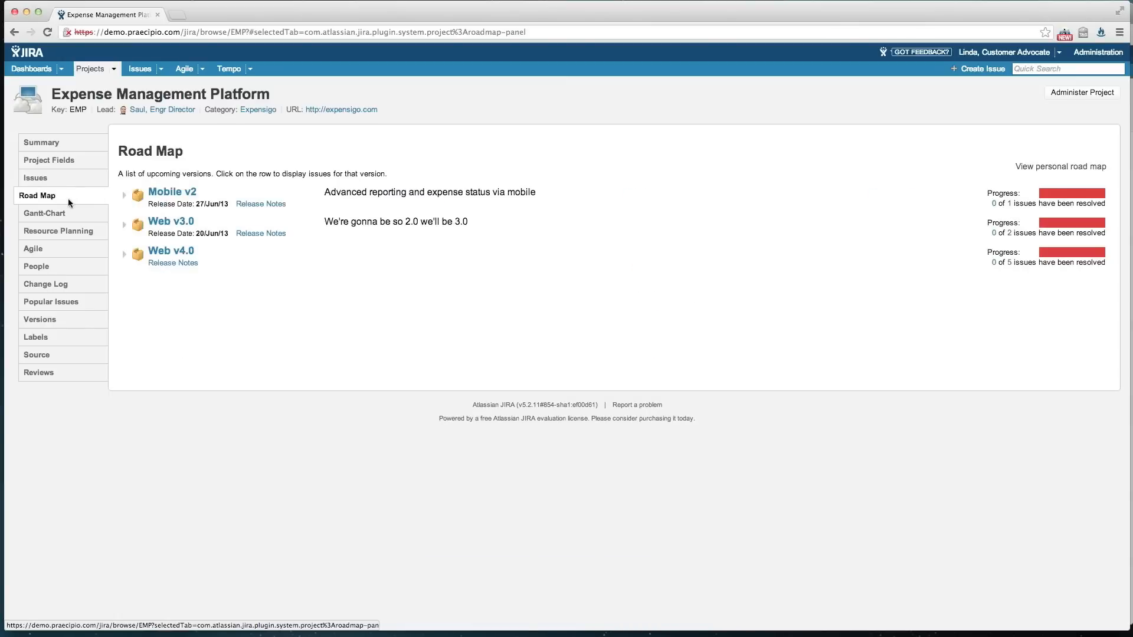
click(125, 256)
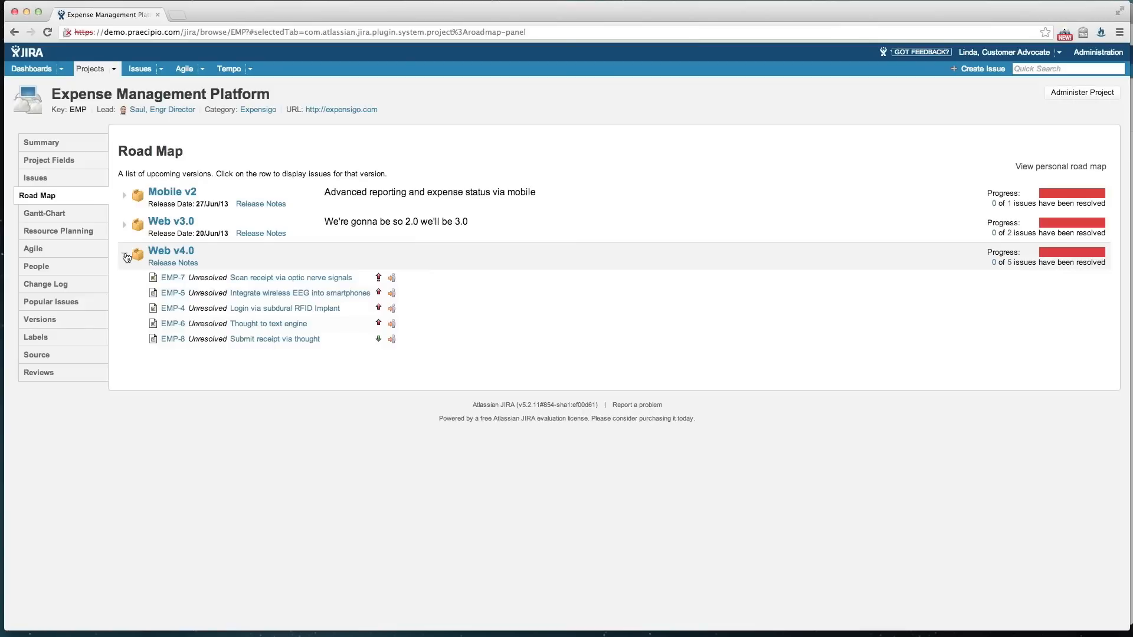
Step: Show the project's Gantt chart and examine the operations available for EMP-5, without running any
click(53, 215)
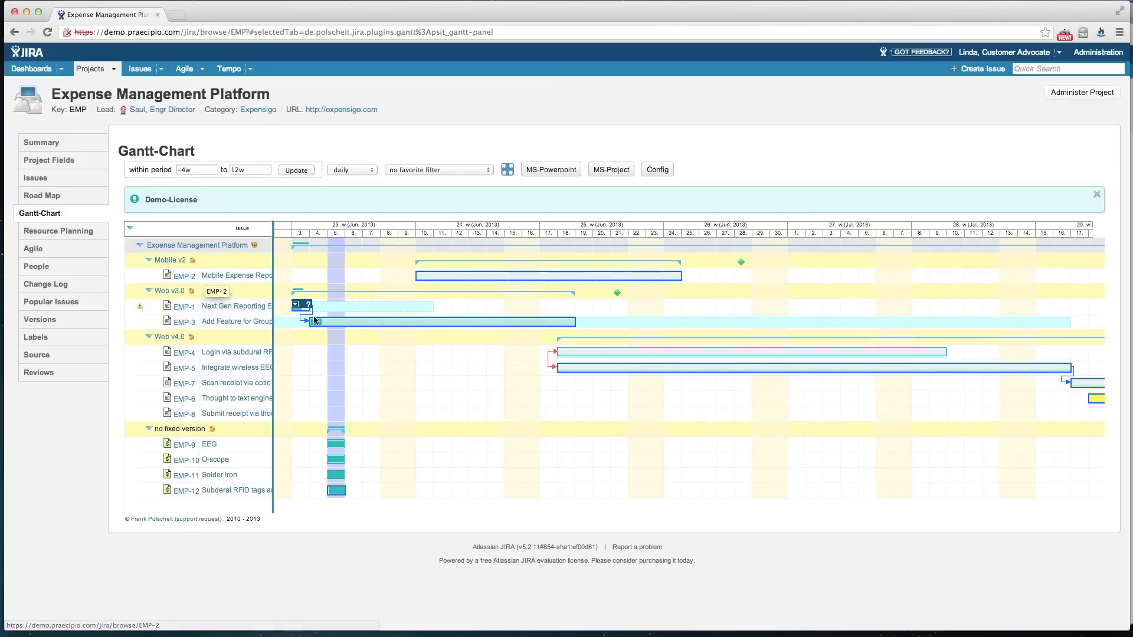
mouse_move(350, 322)
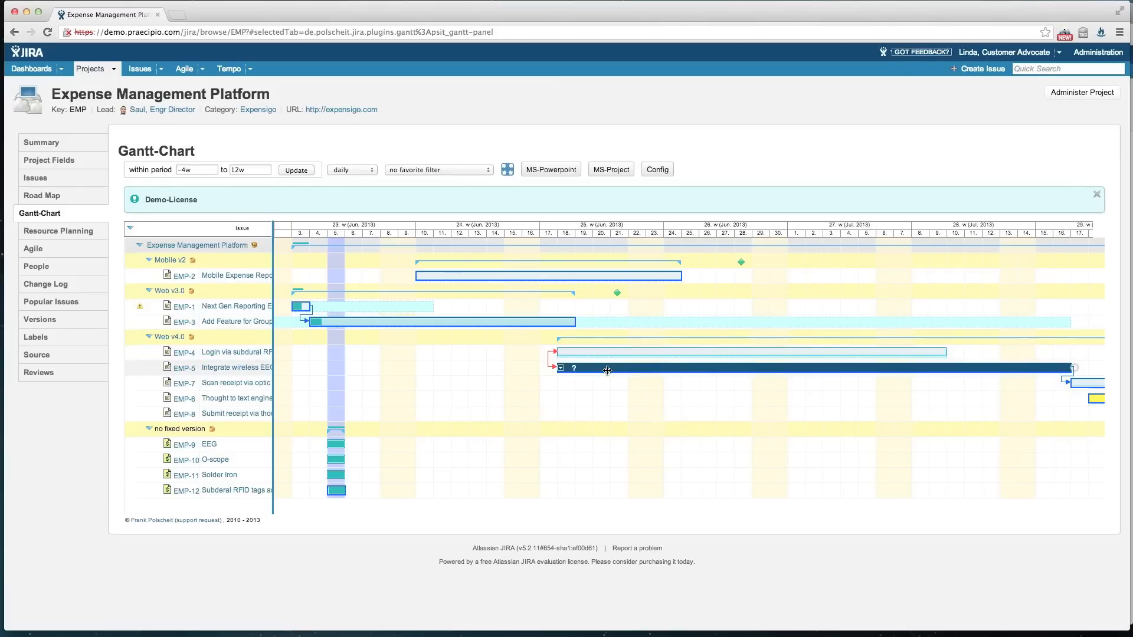
mouse_move(574, 376)
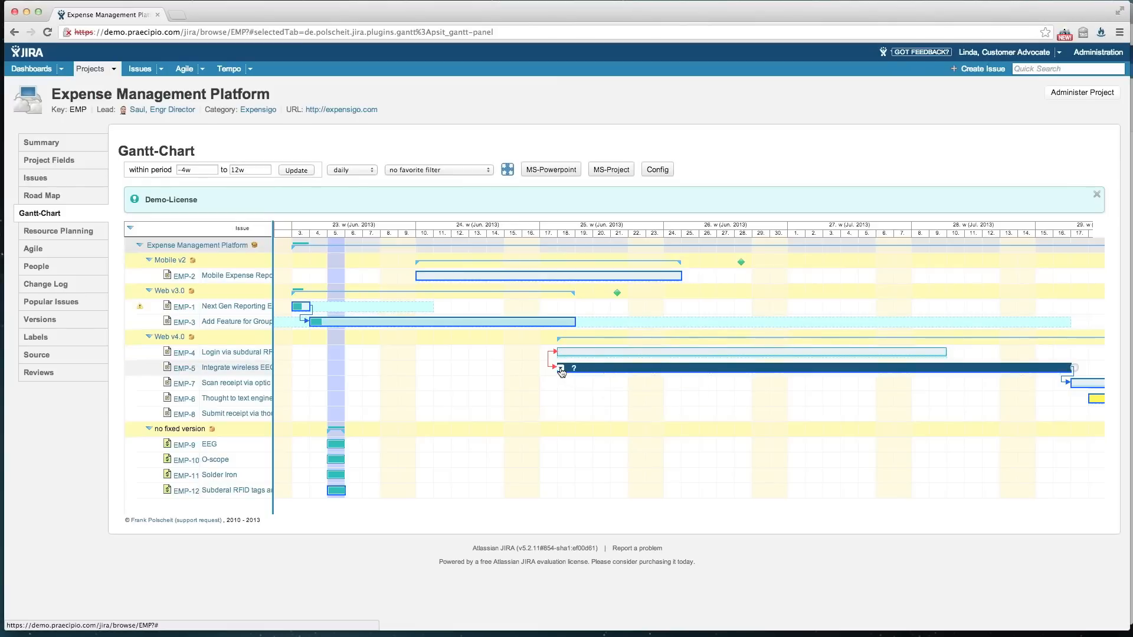
click(561, 370)
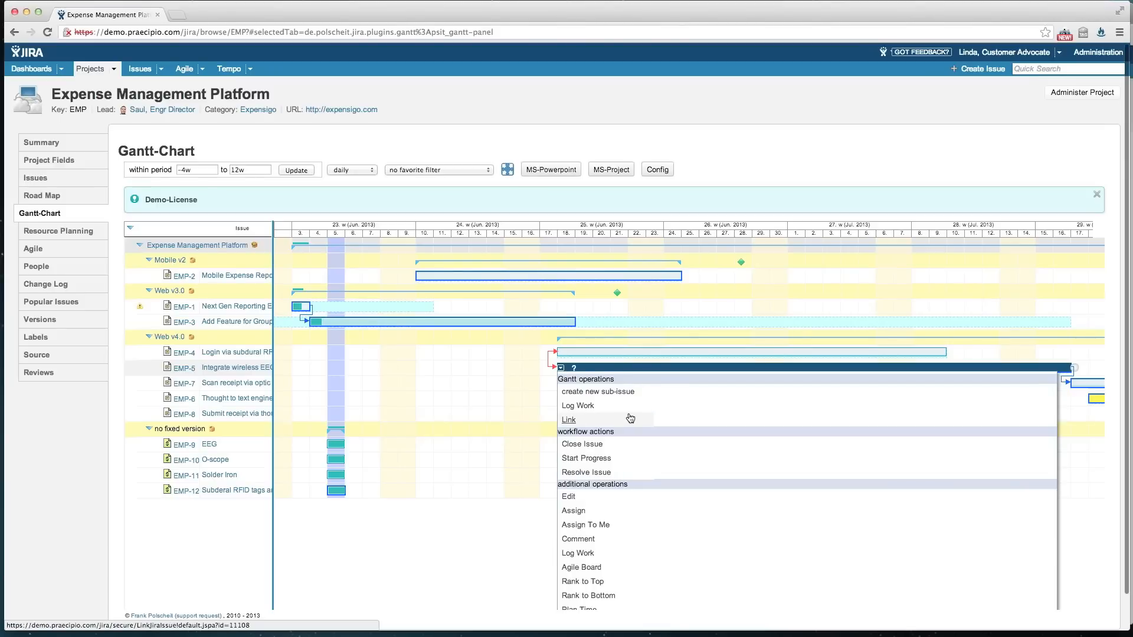
scroll(630, 418, down, 6)
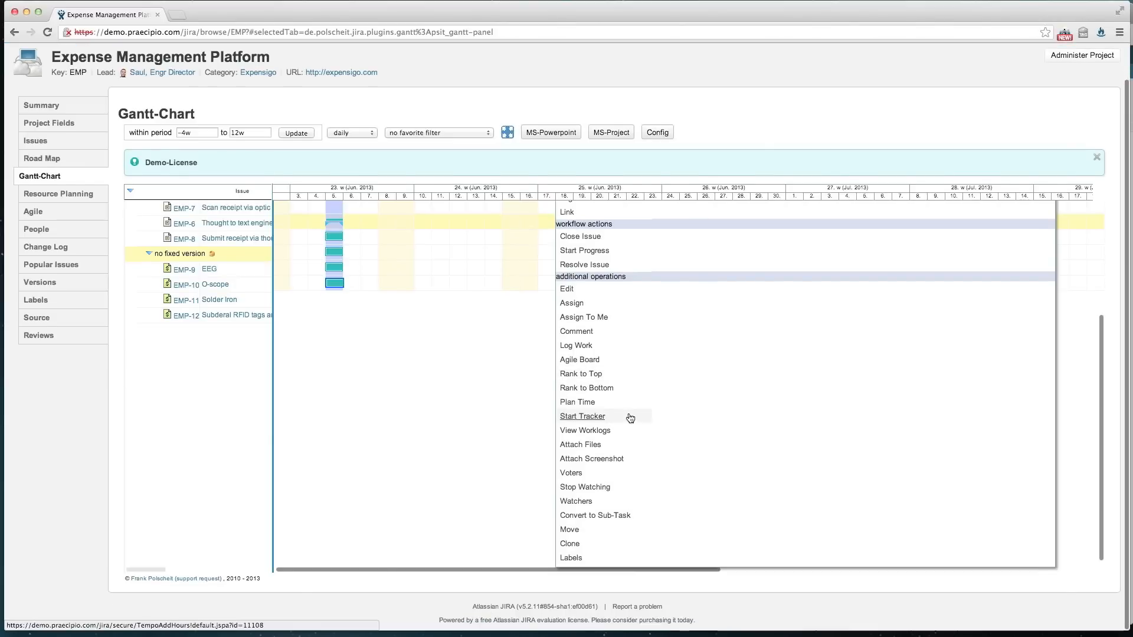
scroll(631, 418, up, 4)
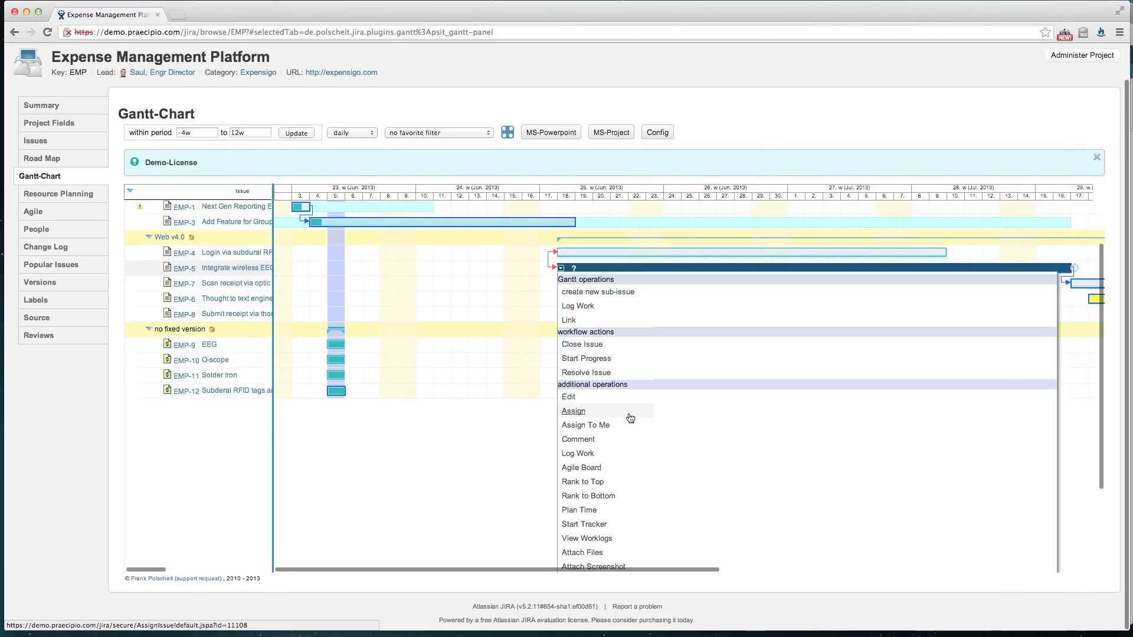
scroll(630, 418, up, 5)
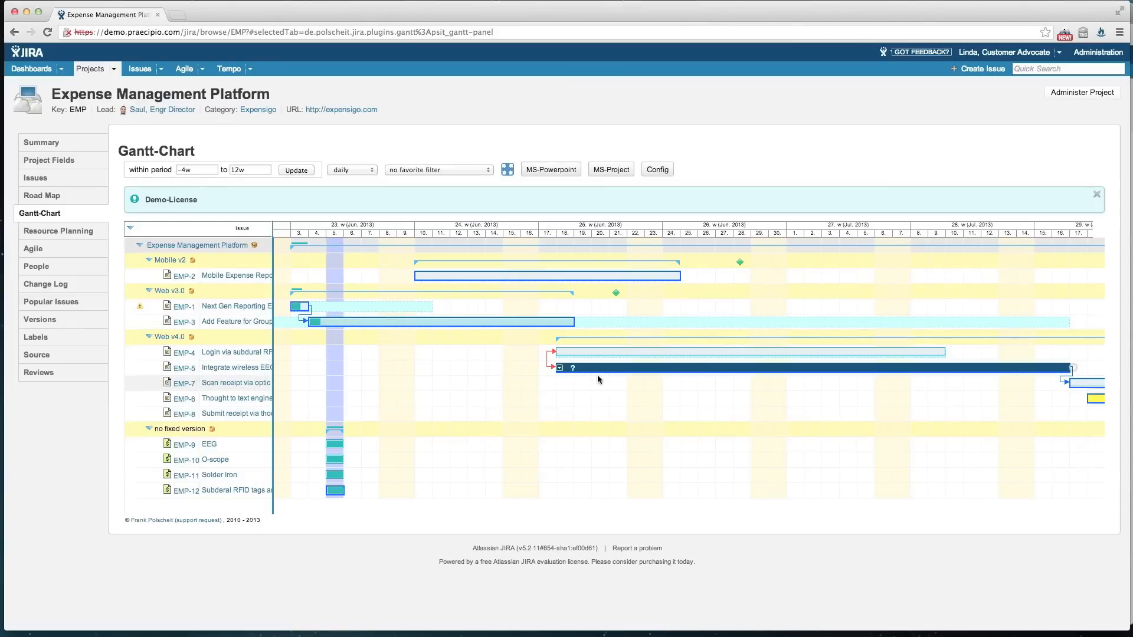
Step: Widen the Gantt chart's issue column to fit the full names and examine the Web v4.0 schedule and dependencies
scroll(597, 376, right, 3)
scroll(597, 374, right, 15)
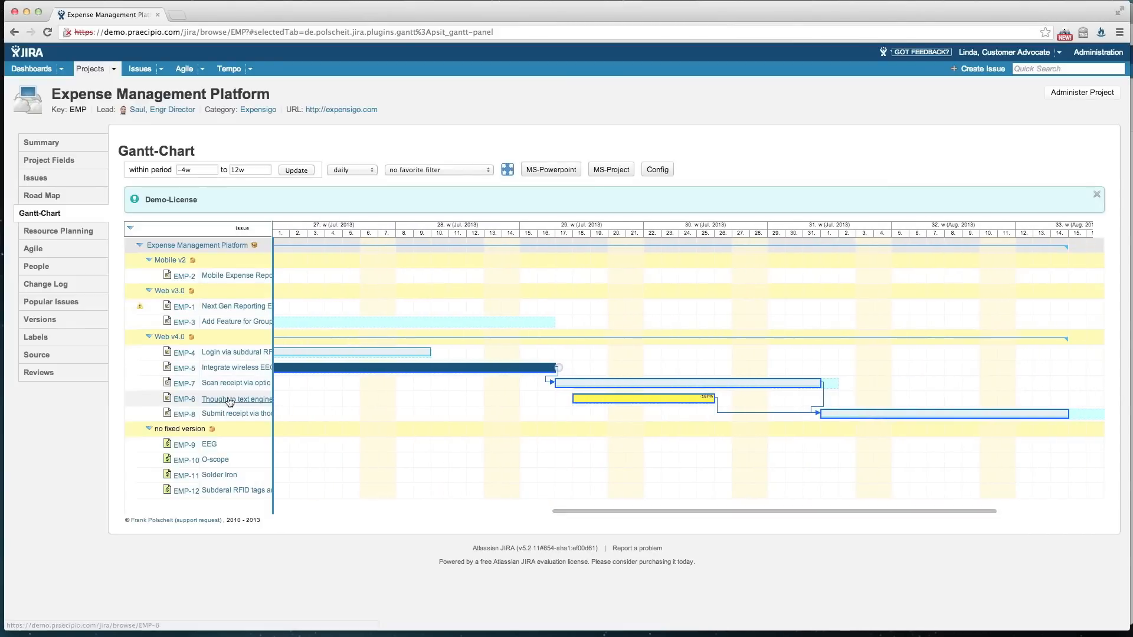
drag(272, 413, 349, 413)
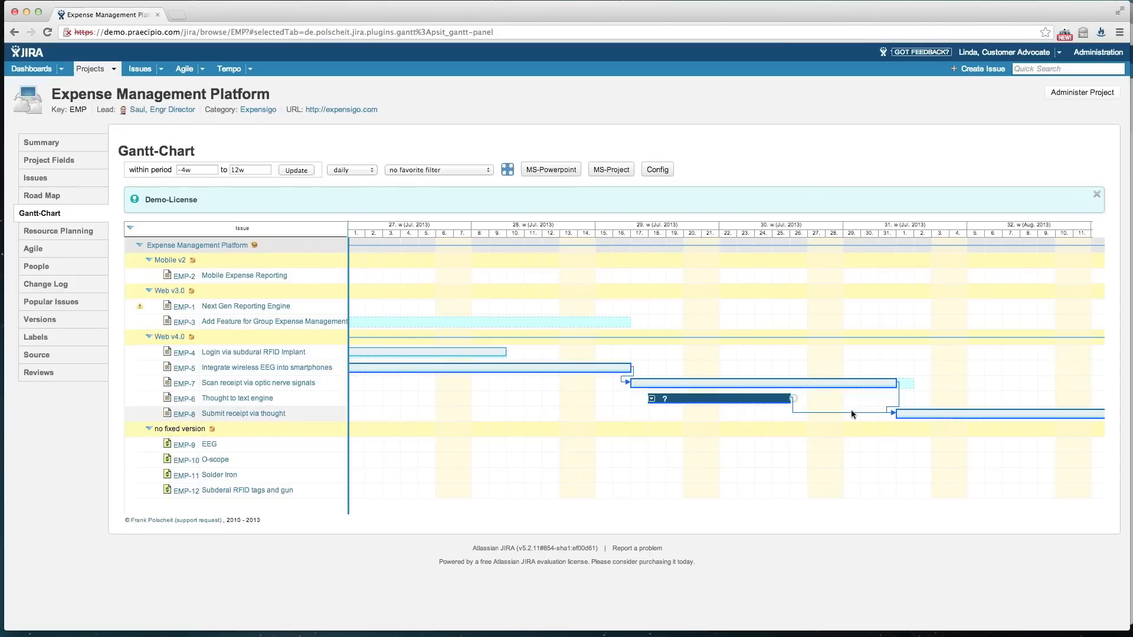
scroll(428, 369, left, 5)
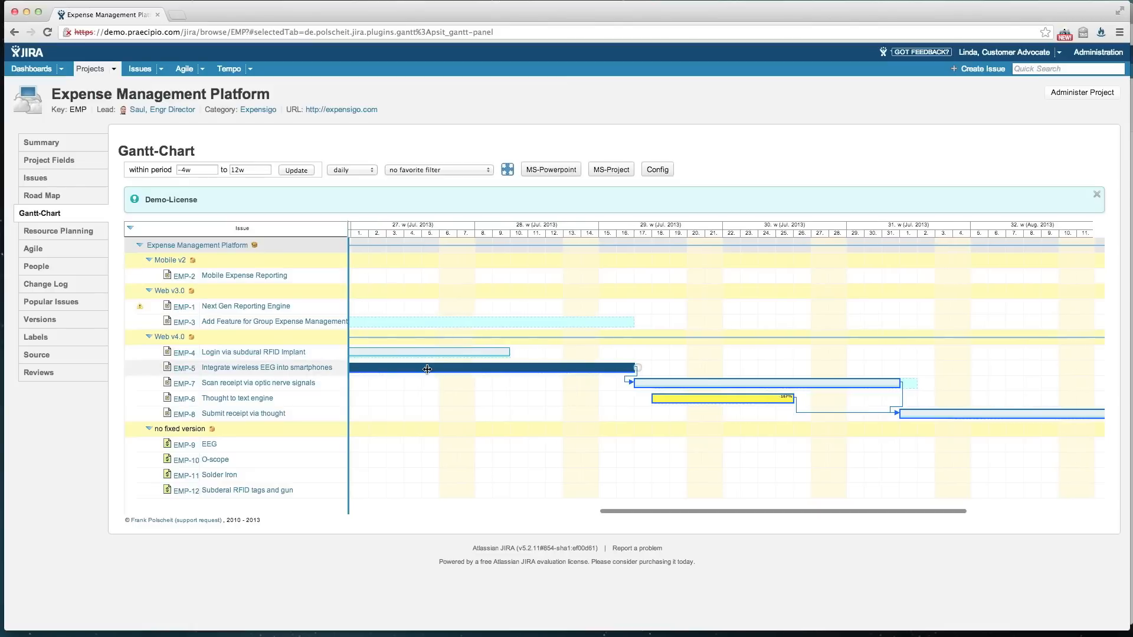
scroll(427, 370, left, 5)
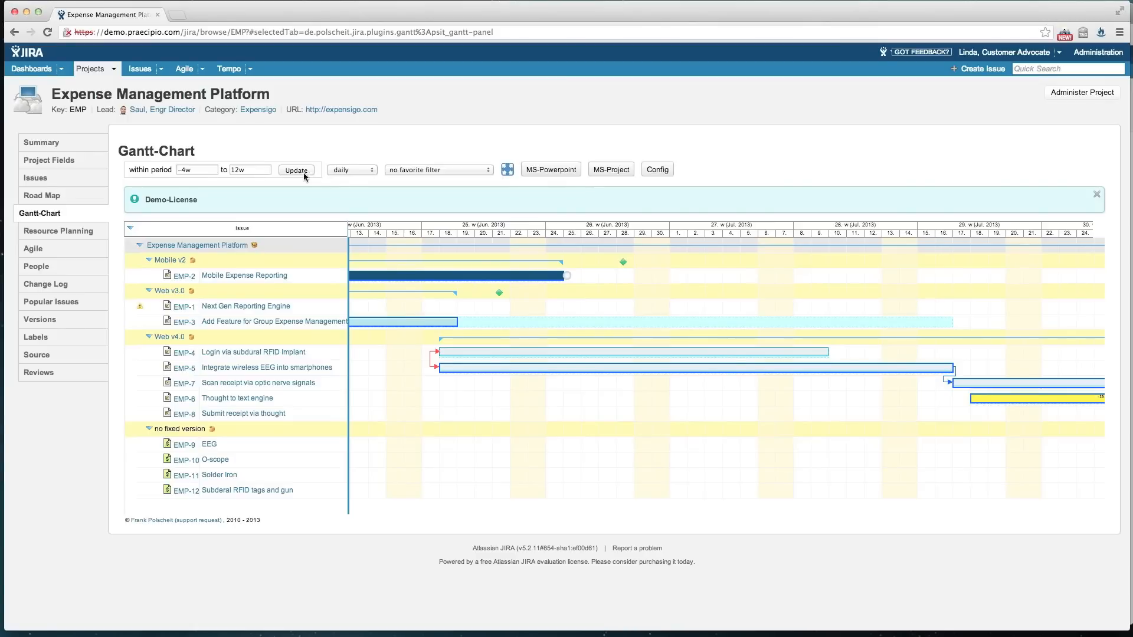
Step: Show the project's resource planning and expand the Engr Director's workload down to the Web v3.0 issues, selecting EMP-3
click(64, 232)
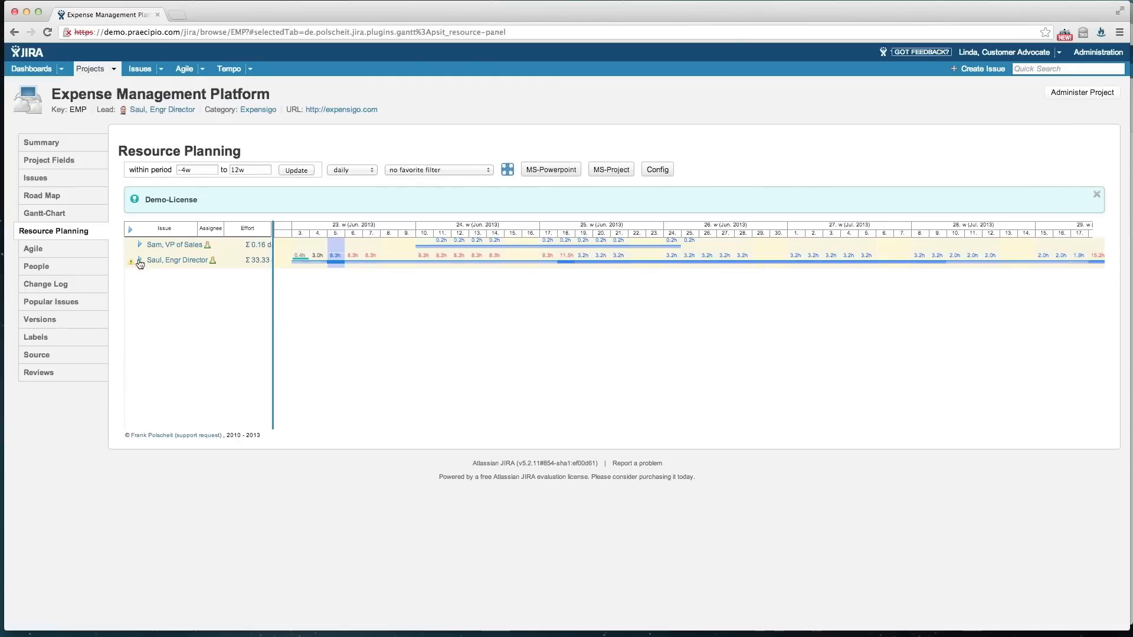
click(139, 261)
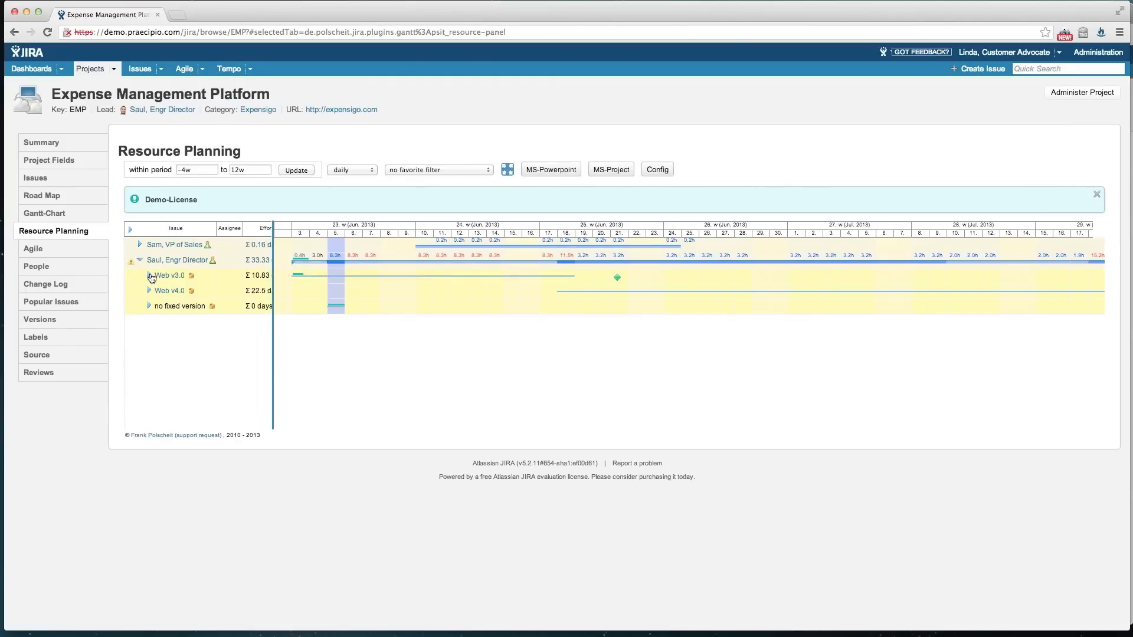
click(149, 276)
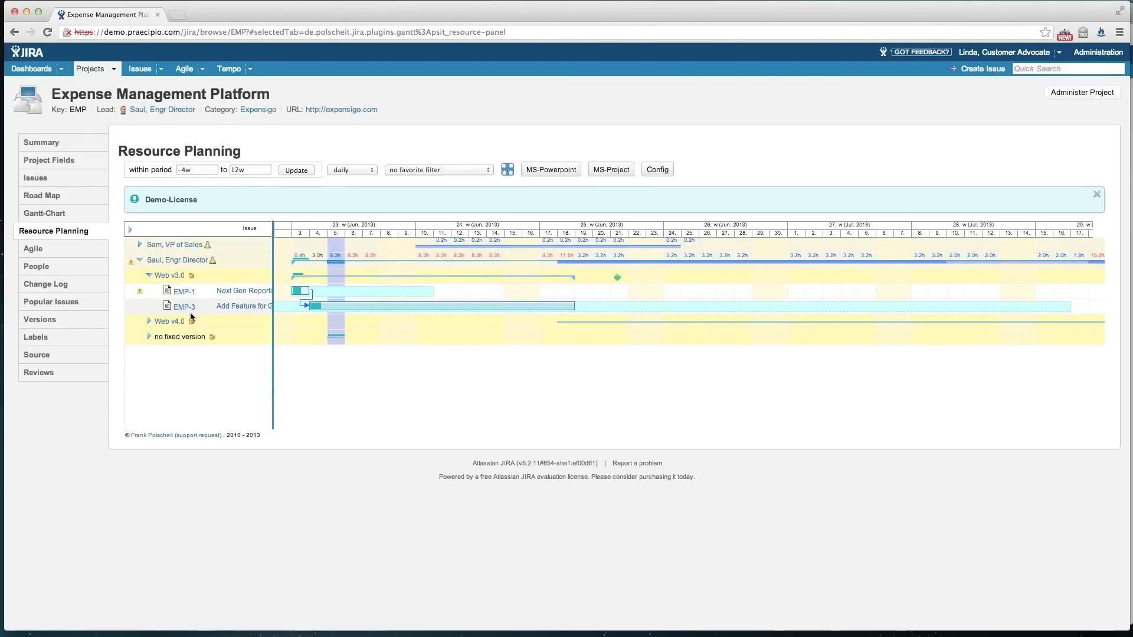
click(358, 308)
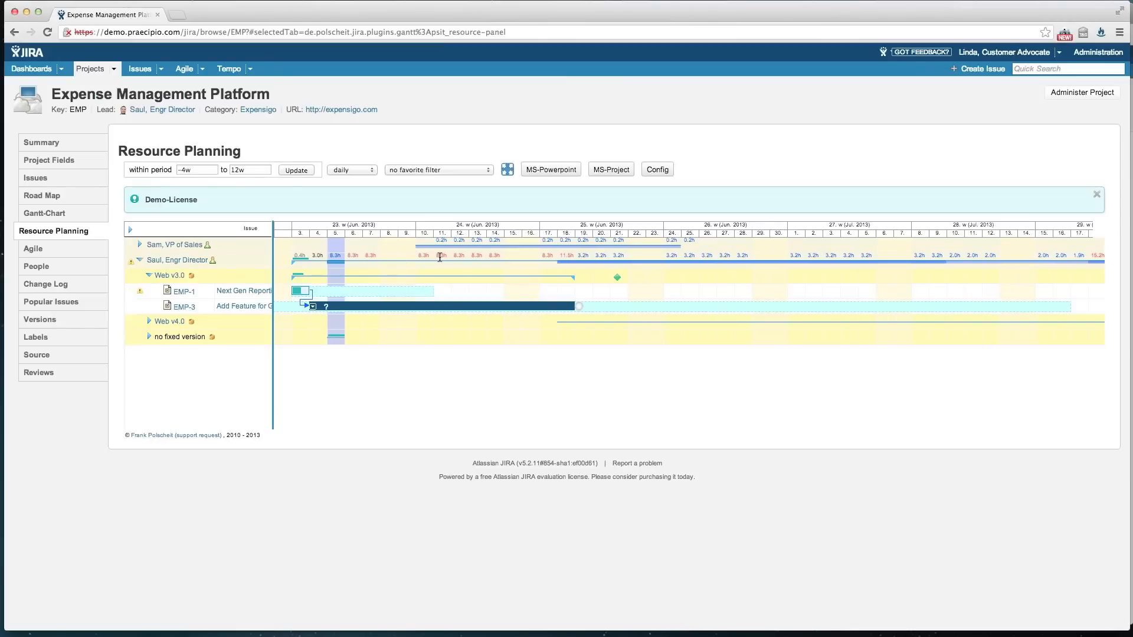
Step: Examine the Engr Director's daily June hours for overcapacity and the warning beside EMP-1, and collapse that person's workload
mouse_move(440, 258)
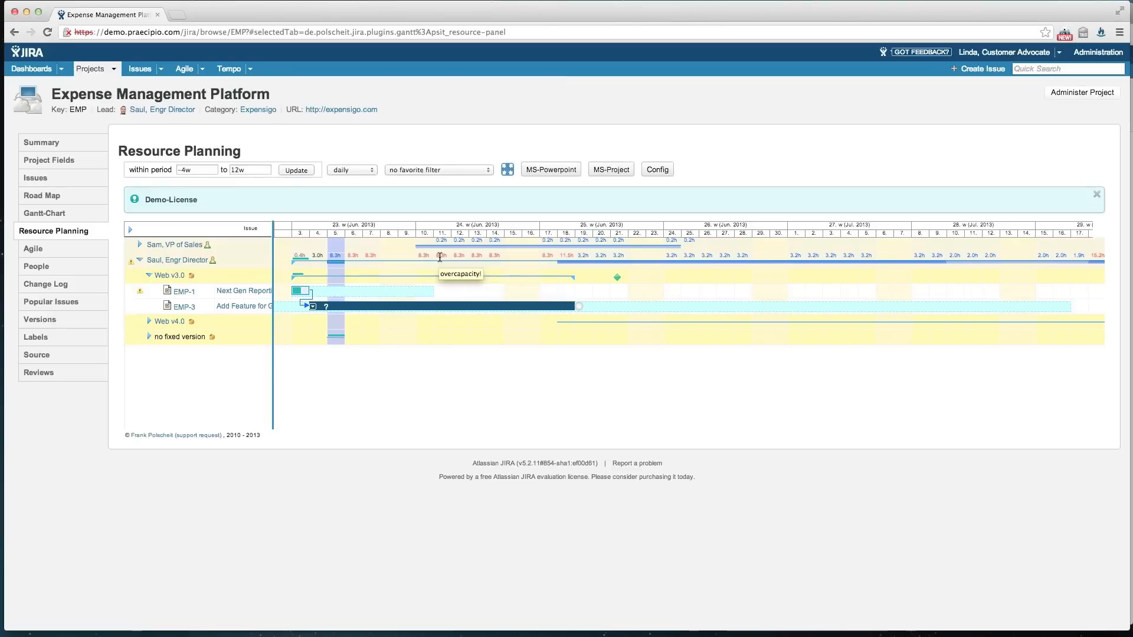
mouse_move(582, 255)
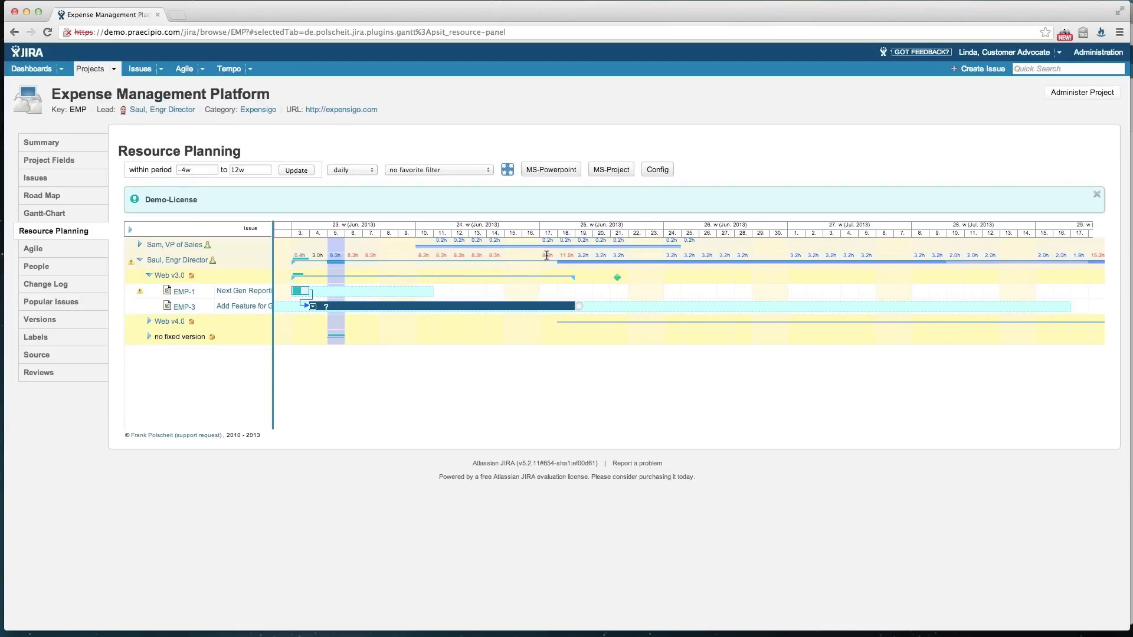
mouse_move(544, 256)
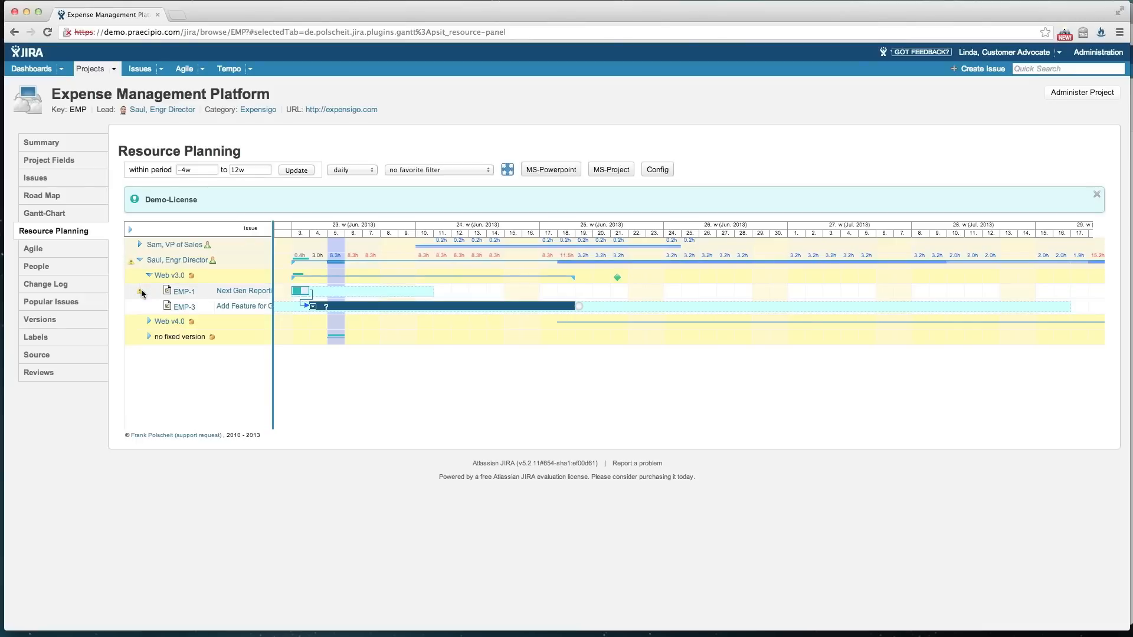
mouse_move(142, 293)
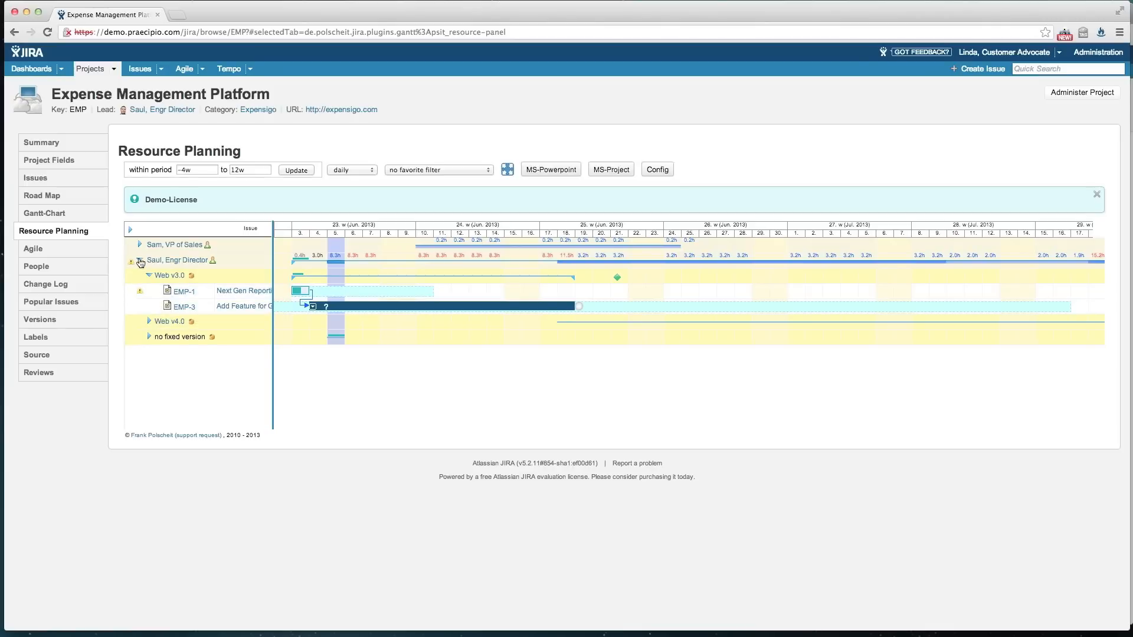
click(312, 306)
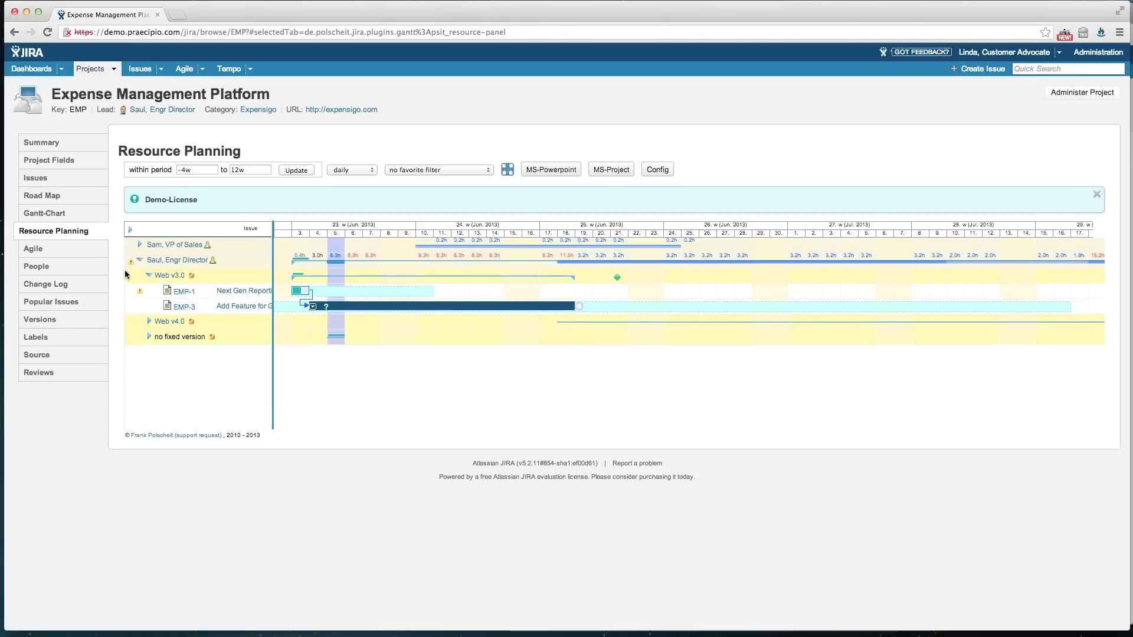
click(140, 260)
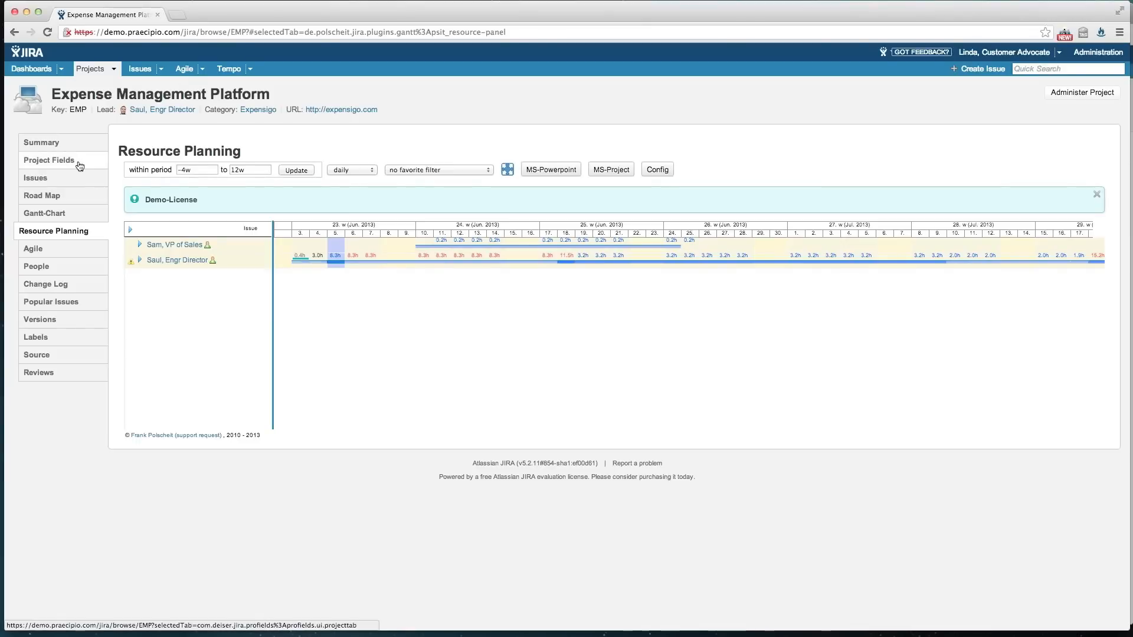
Step: Open the Tempo project timesheet and inspect the Engr Director's worked and planned time for 05/Jun/13
click(228, 69)
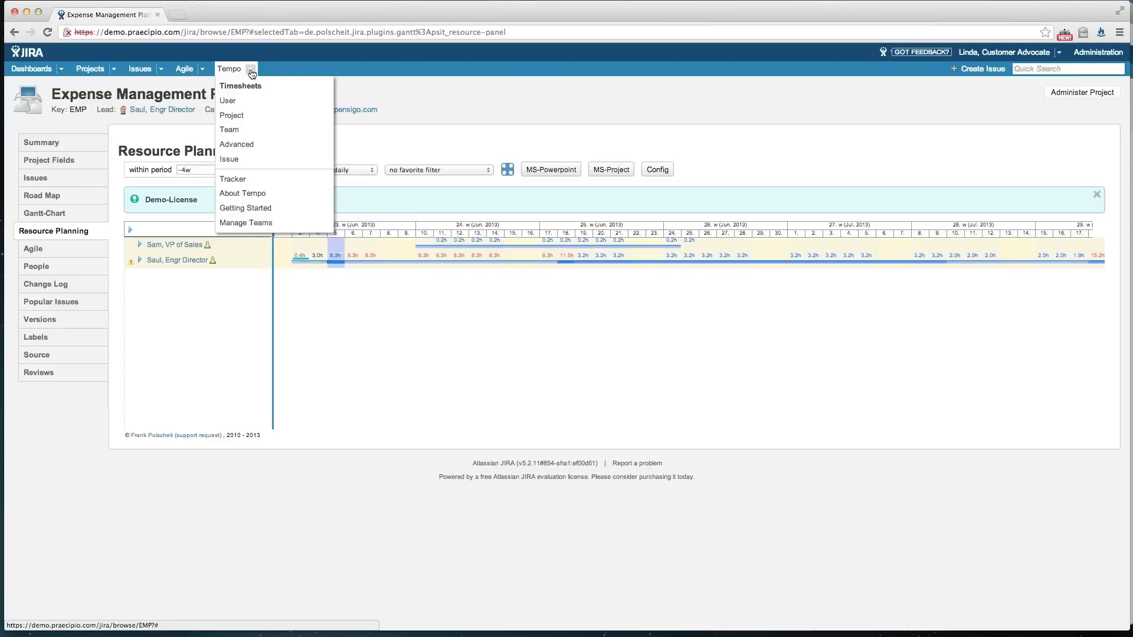
click(257, 116)
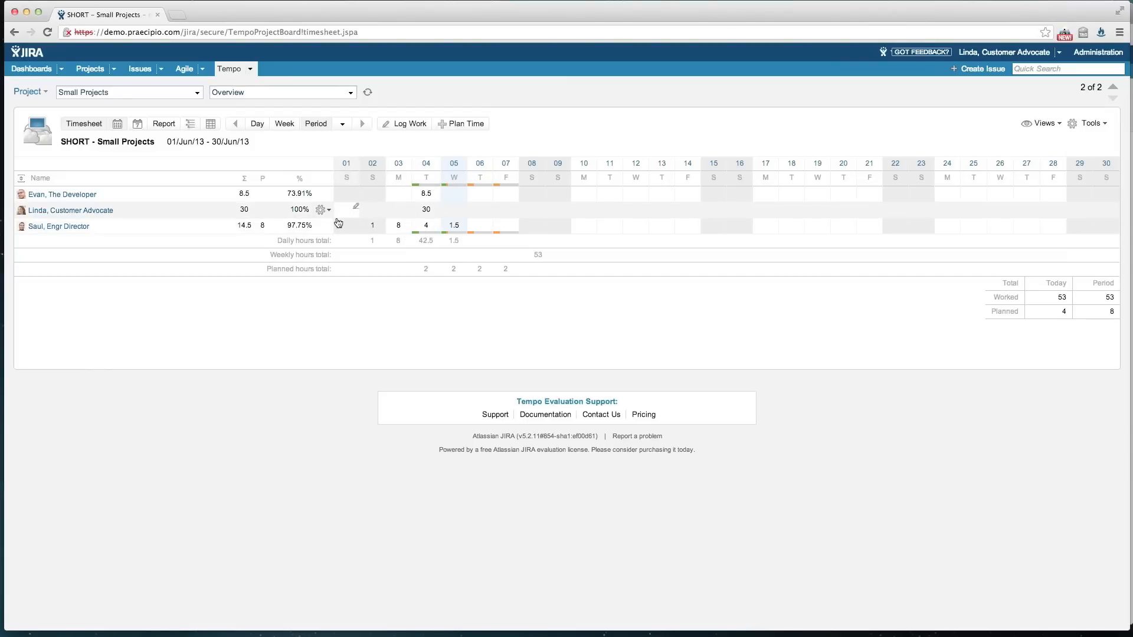
click(456, 227)
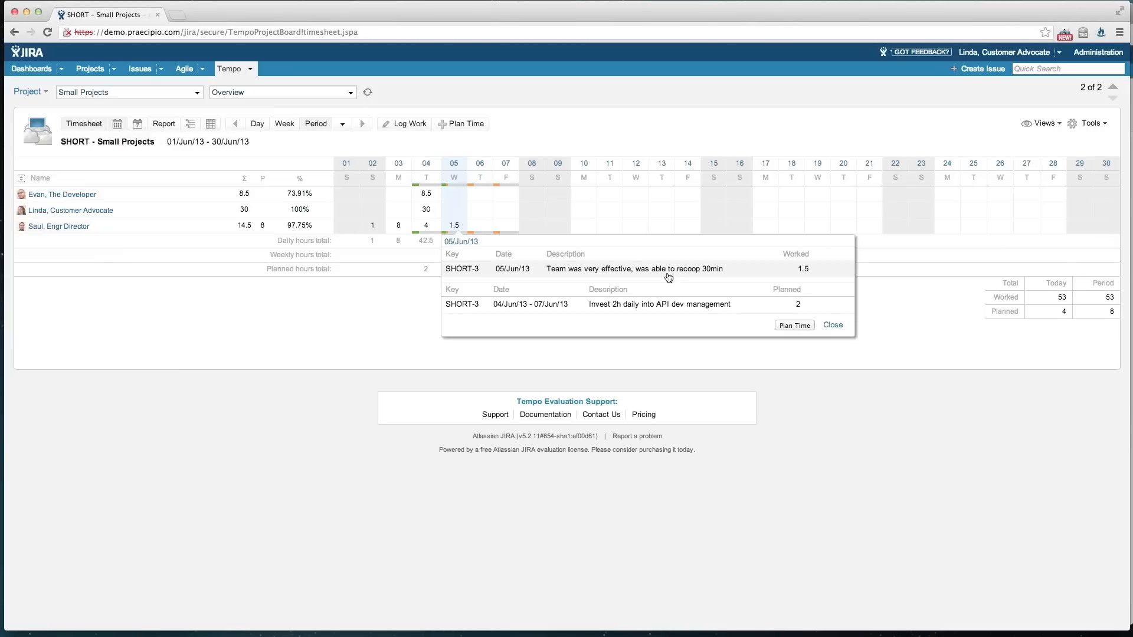
click(832, 325)
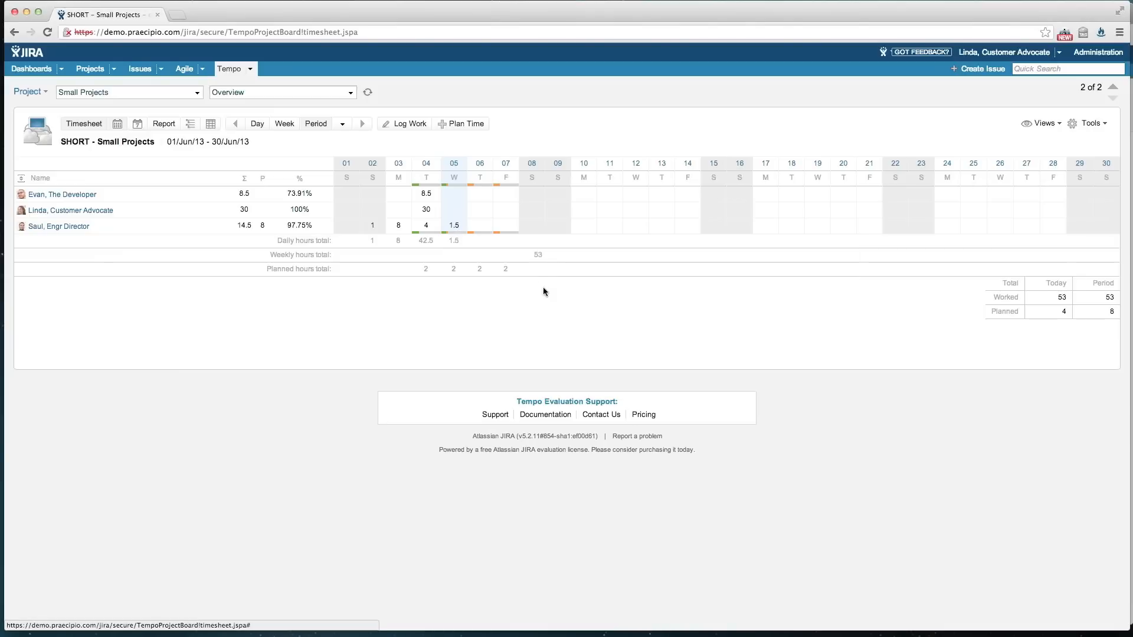
Step: Start a time plan for issue EMP-8 Submit receipt via thought and make it span a period
click(472, 131)
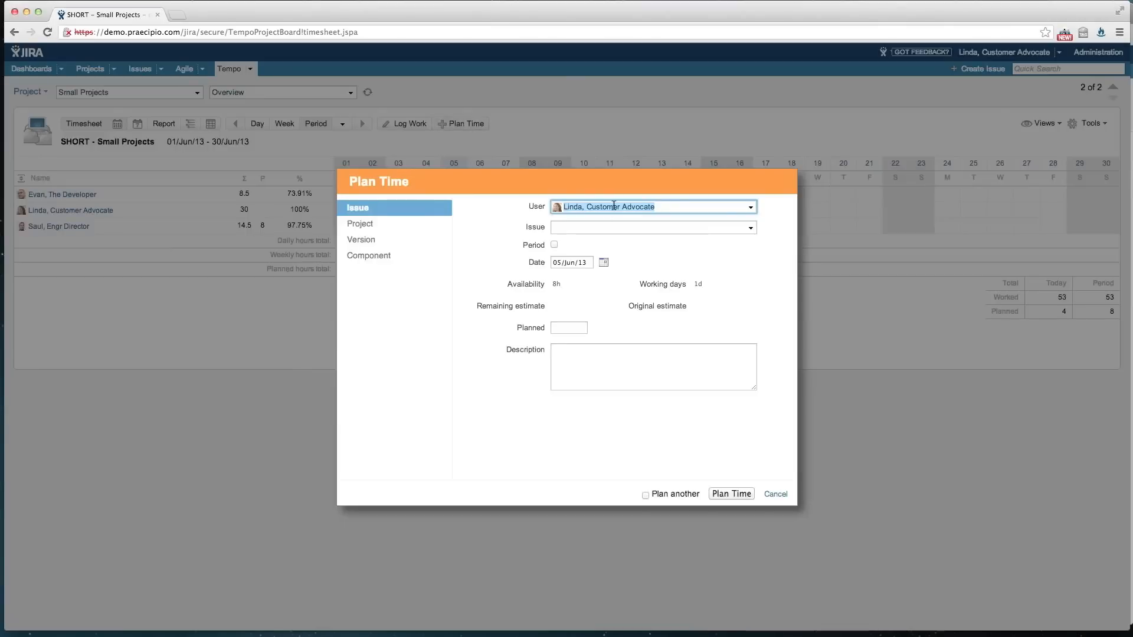
click(588, 227)
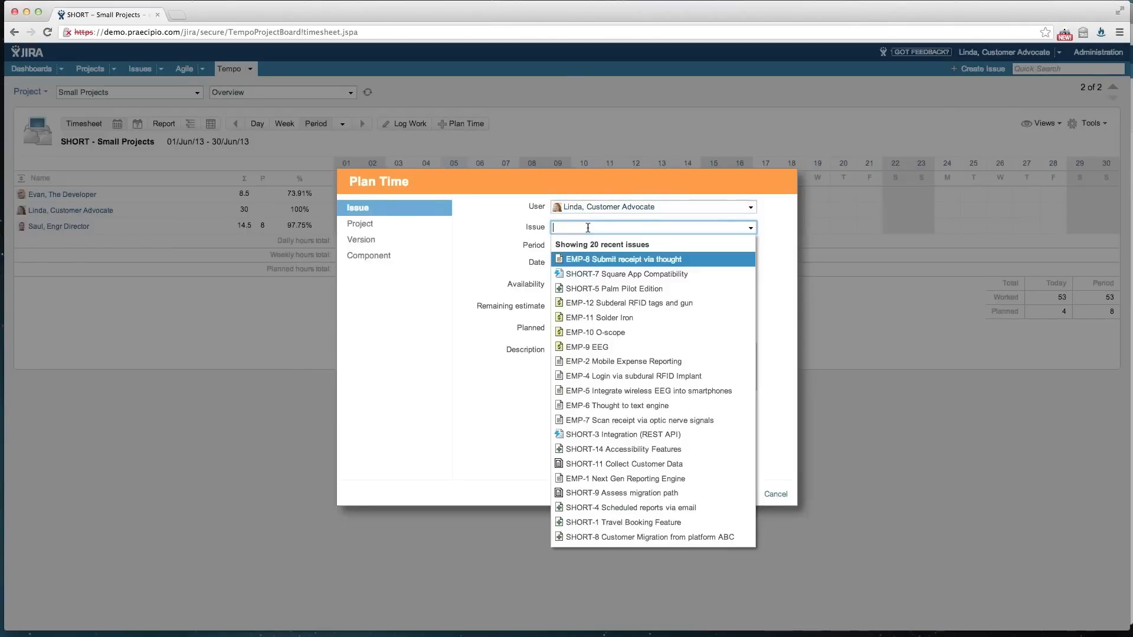
click(617, 260)
click(555, 245)
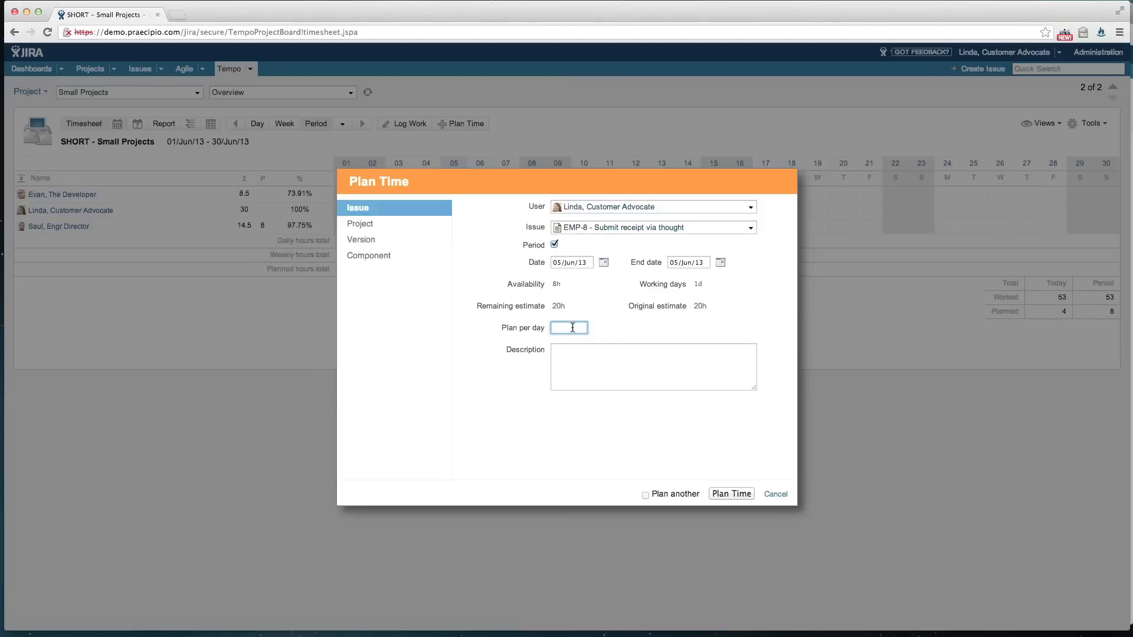
Step: Set the planned time to 30m per day and the period's end date to 7/Jun/13
text(.5)
key(BackSpace)
key(BackSpace)
key(BackSpace)
text(30m)
click(721, 264)
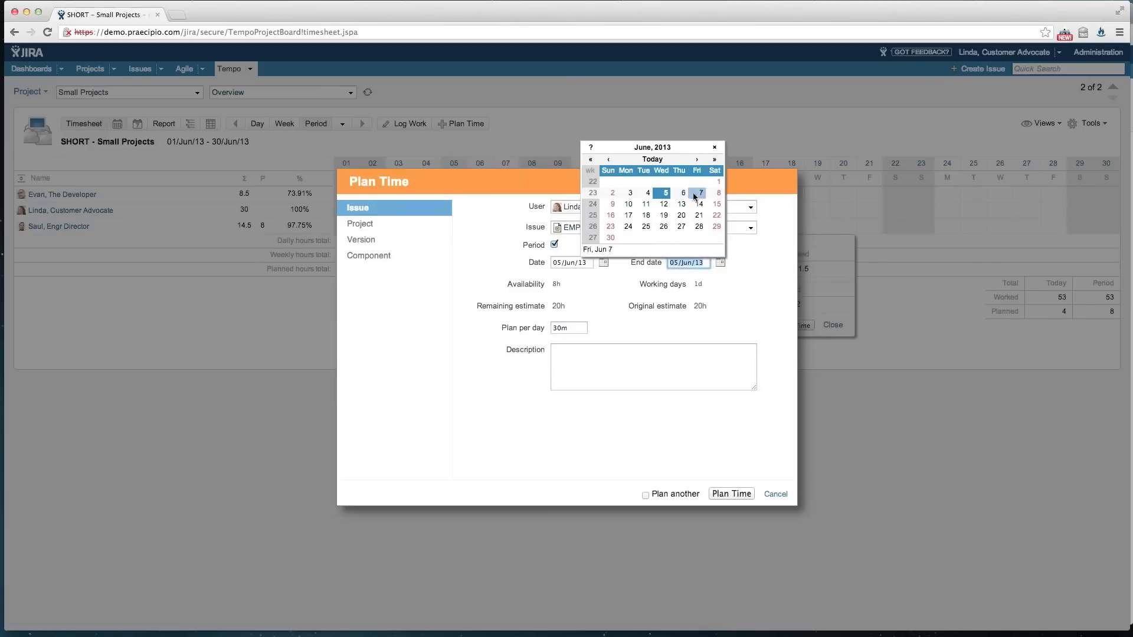
click(701, 194)
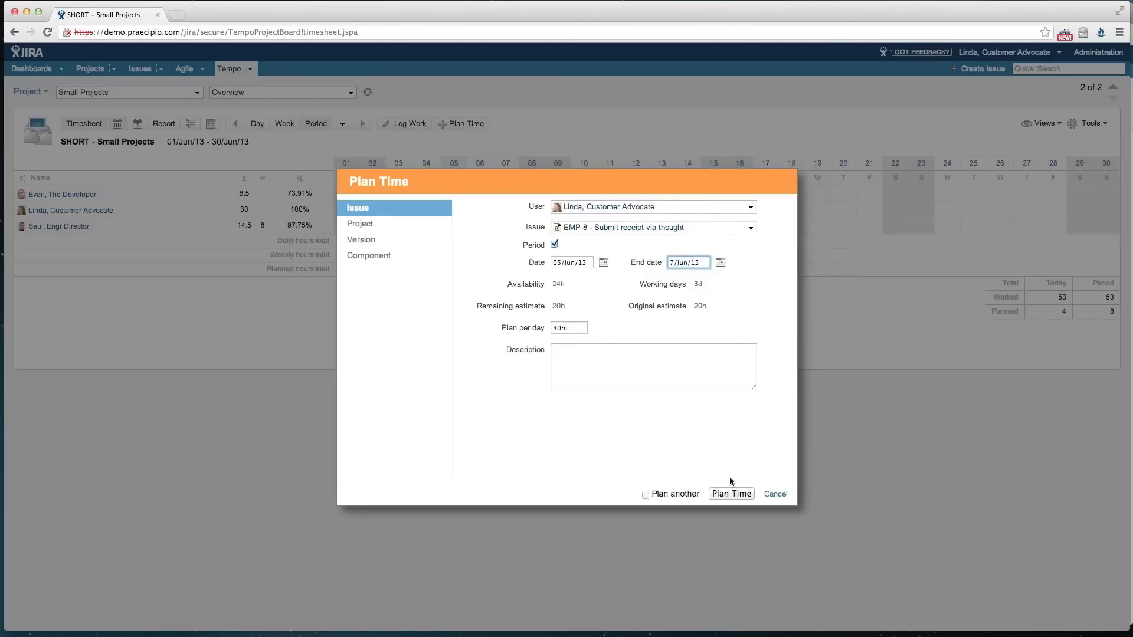
Step: Save the time plan for EMP-8 and open the Tempo timesheet of the Expensigo team
click(734, 492)
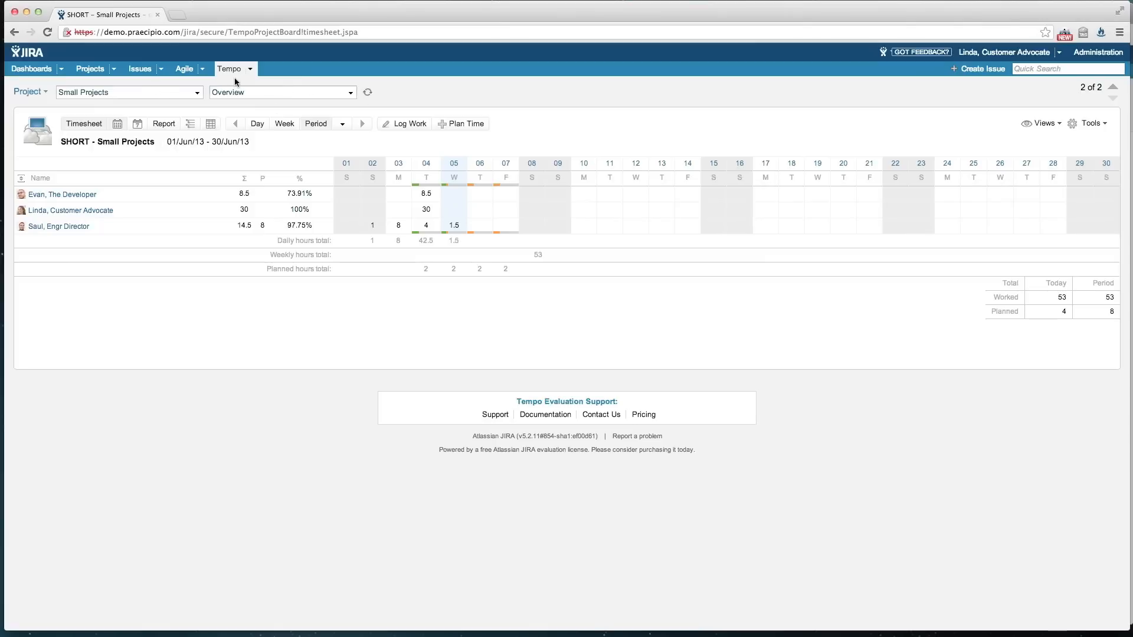
click(251, 70)
click(255, 131)
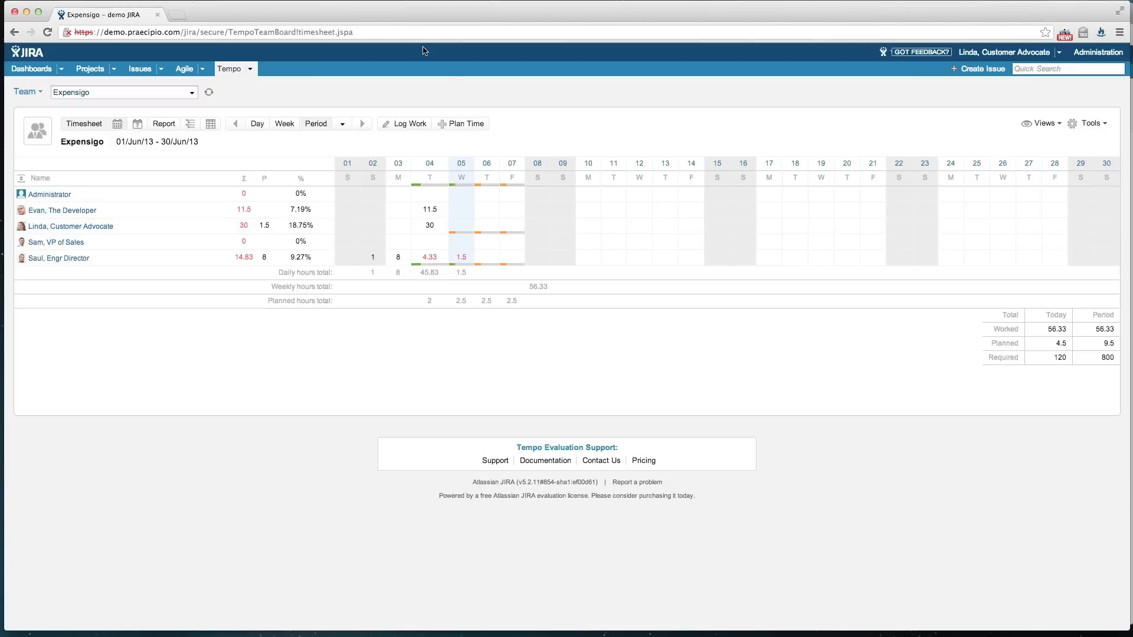
click(471, 131)
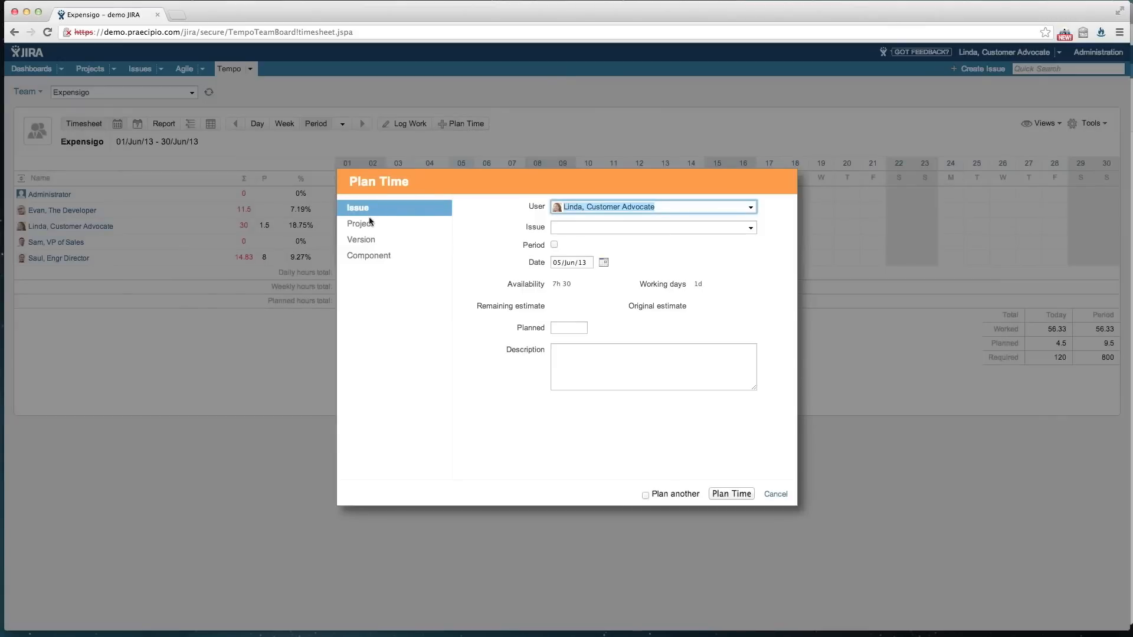
click(372, 228)
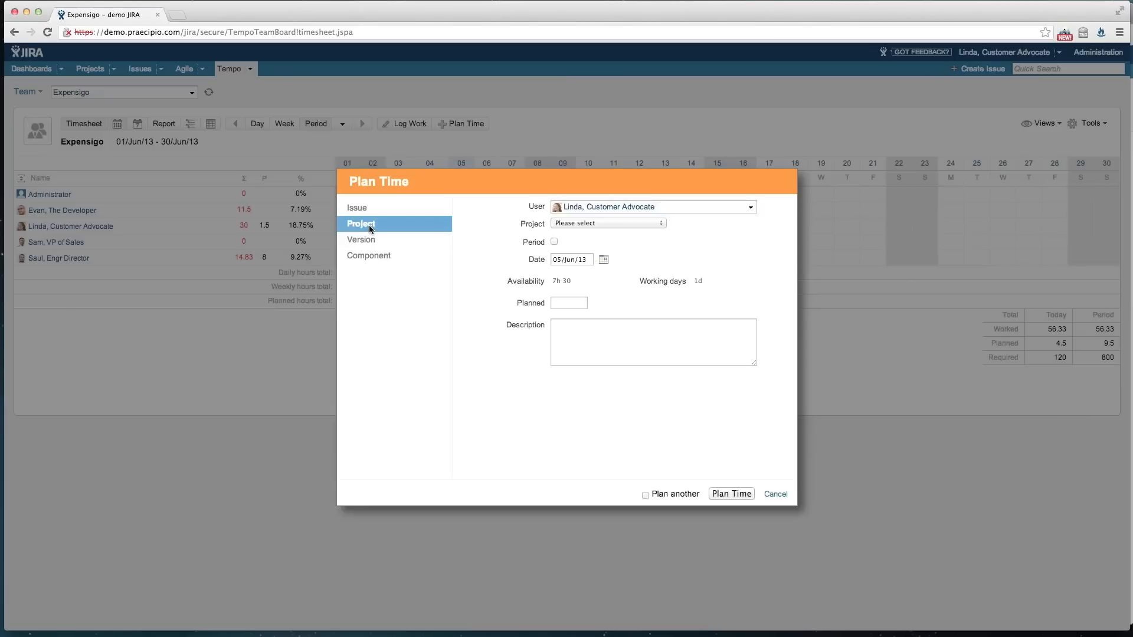
click(741, 208)
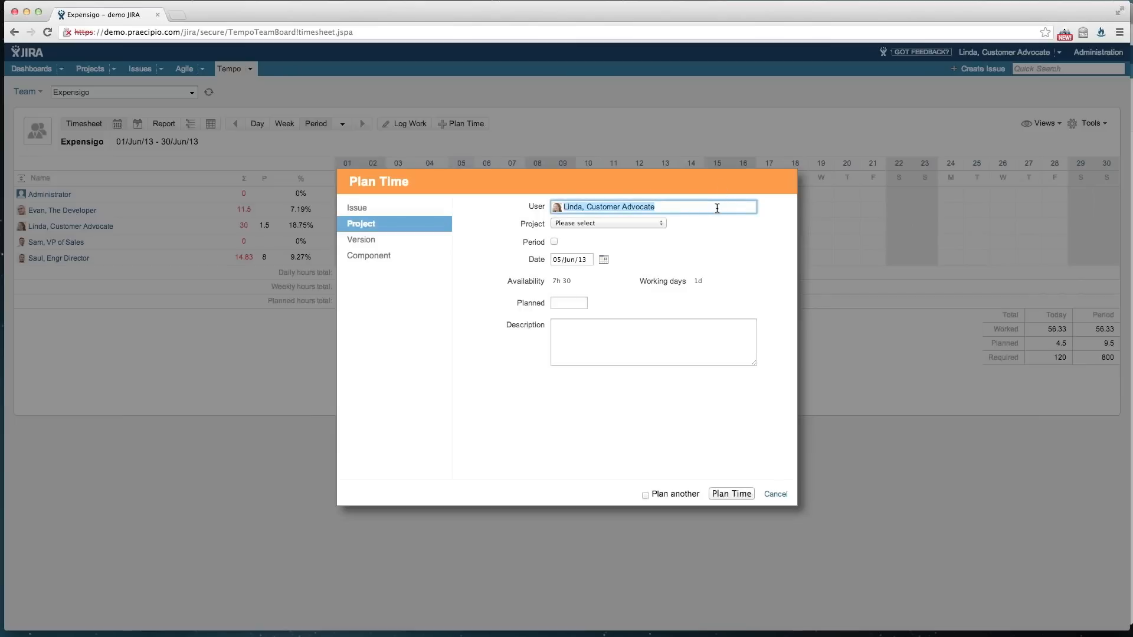
text(evan)
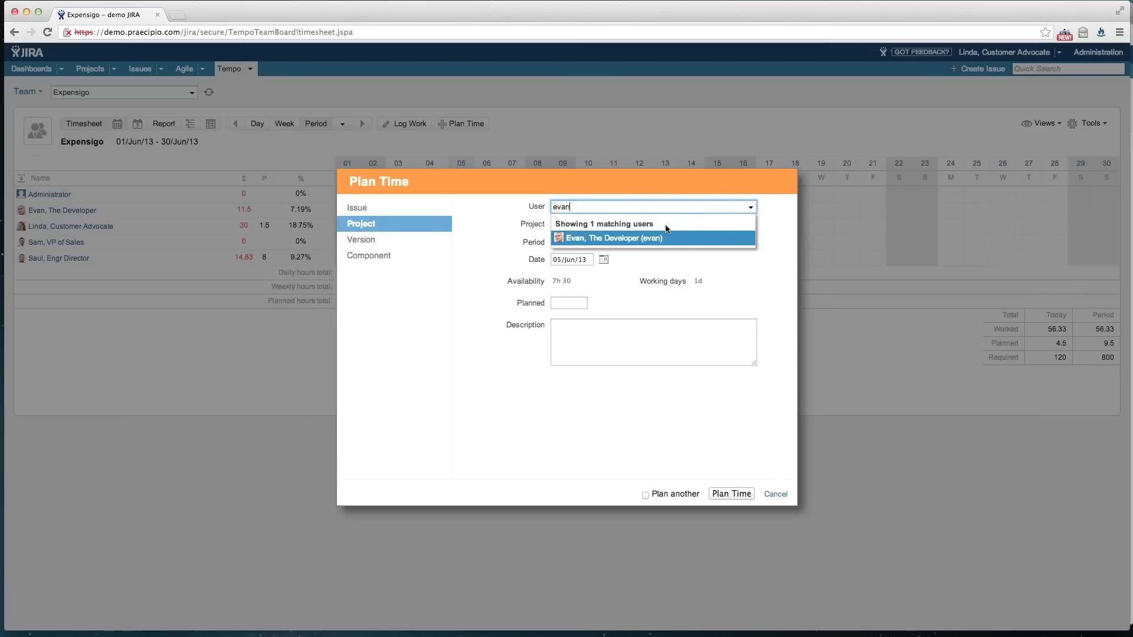
click(665, 238)
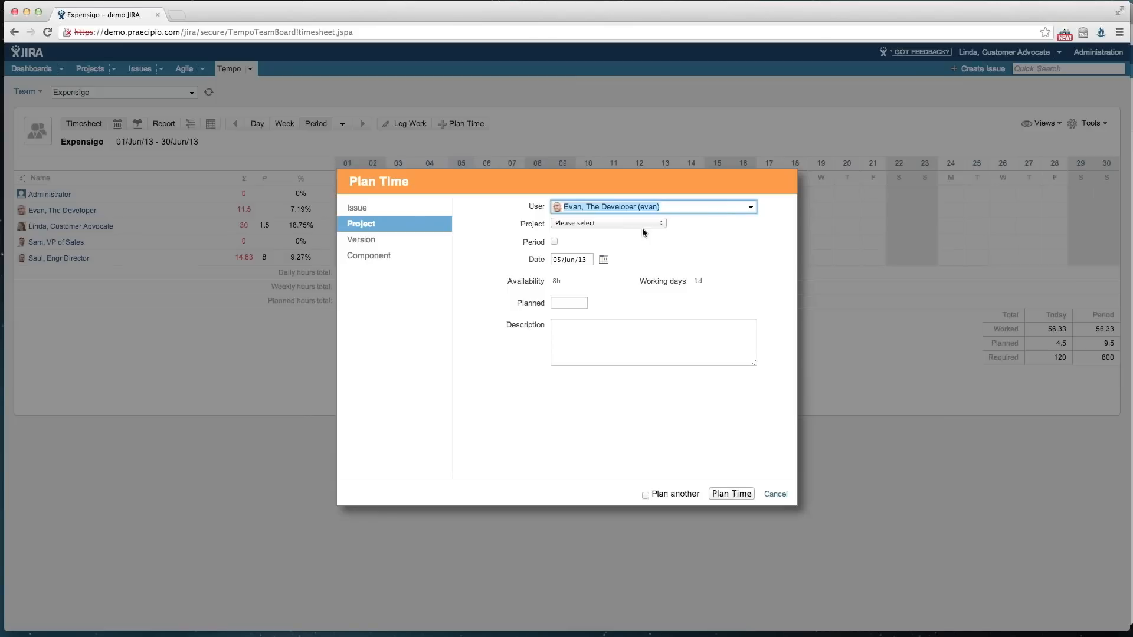
key(Escape)
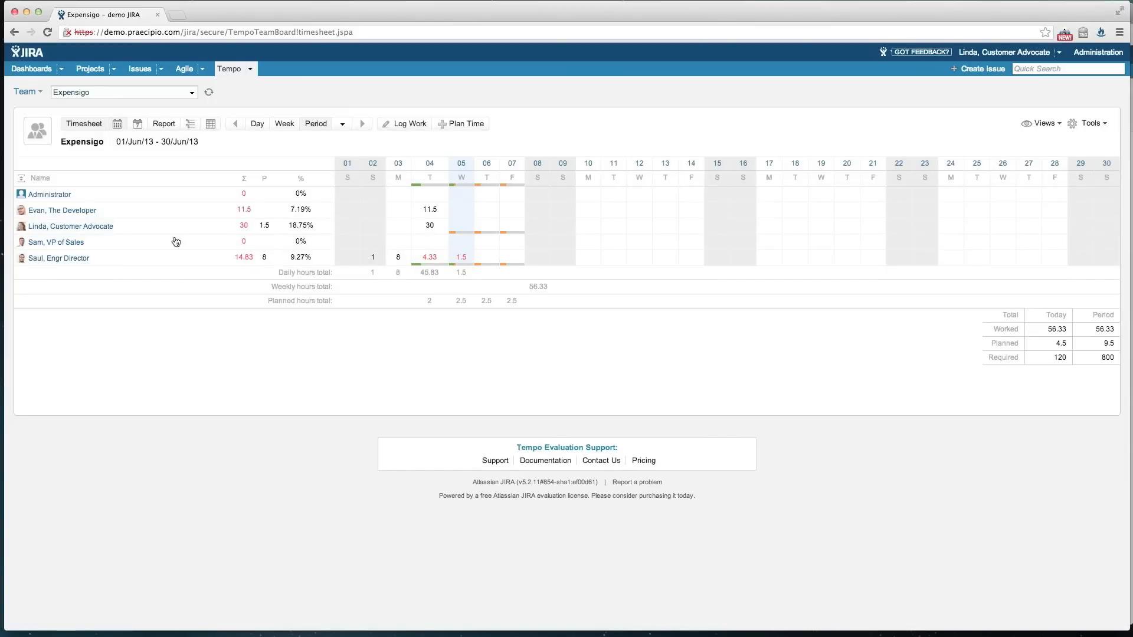
Step: Review the Expensigo team's June report for estimated, remaining, planned and worked hours per issue, and return to the timesheet
click(194, 126)
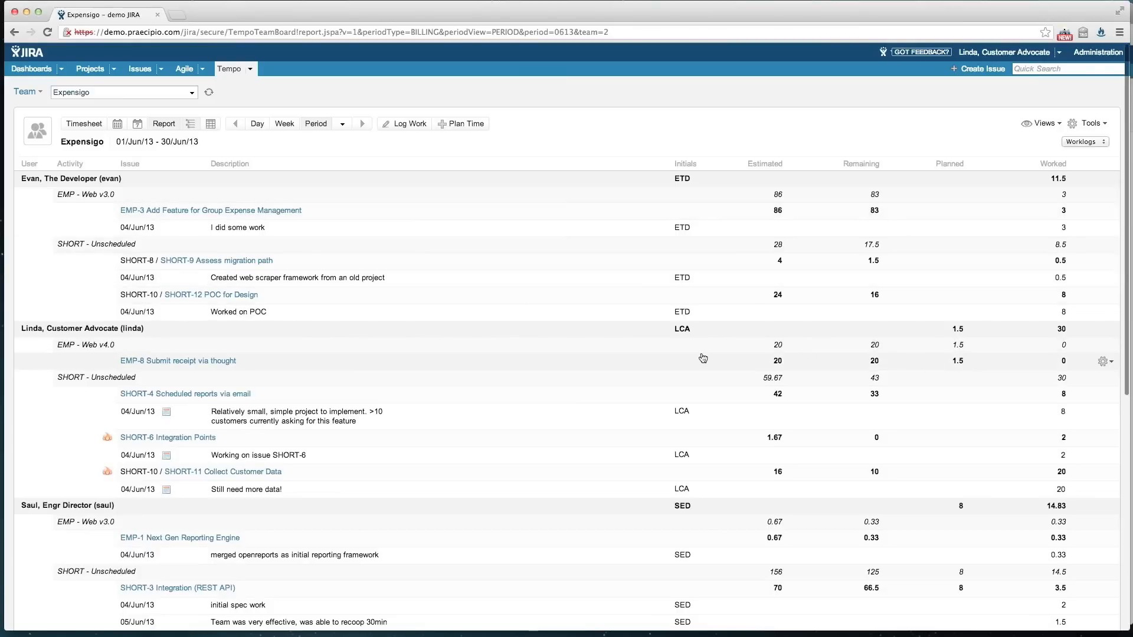
scroll(703, 359, down, 1)
scroll(703, 358, down, 10)
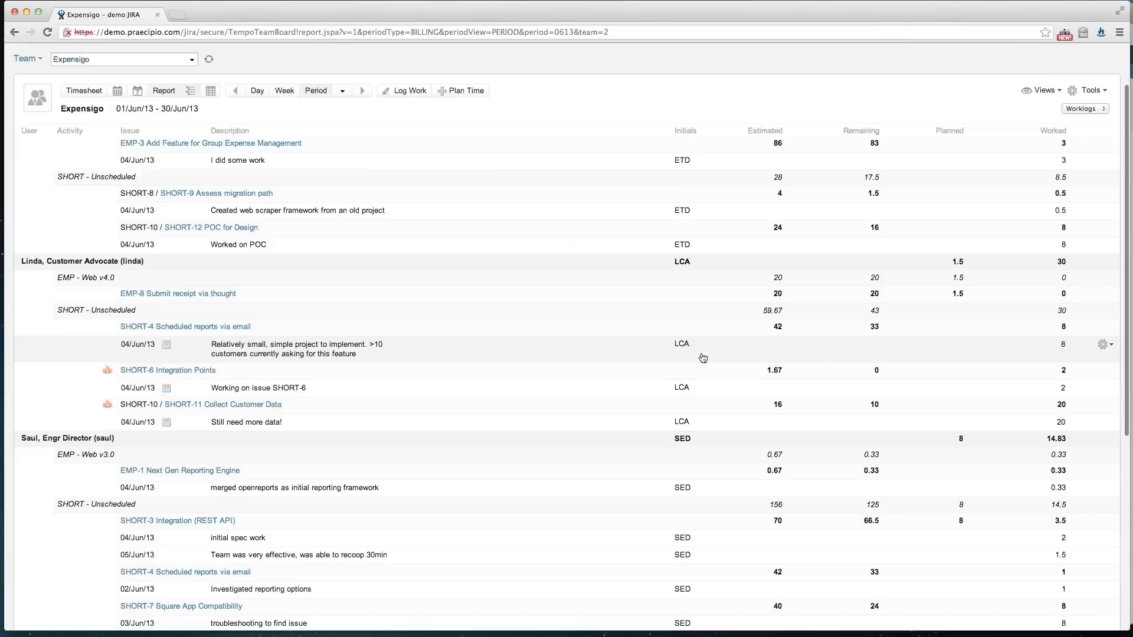
scroll(703, 358, up, 8)
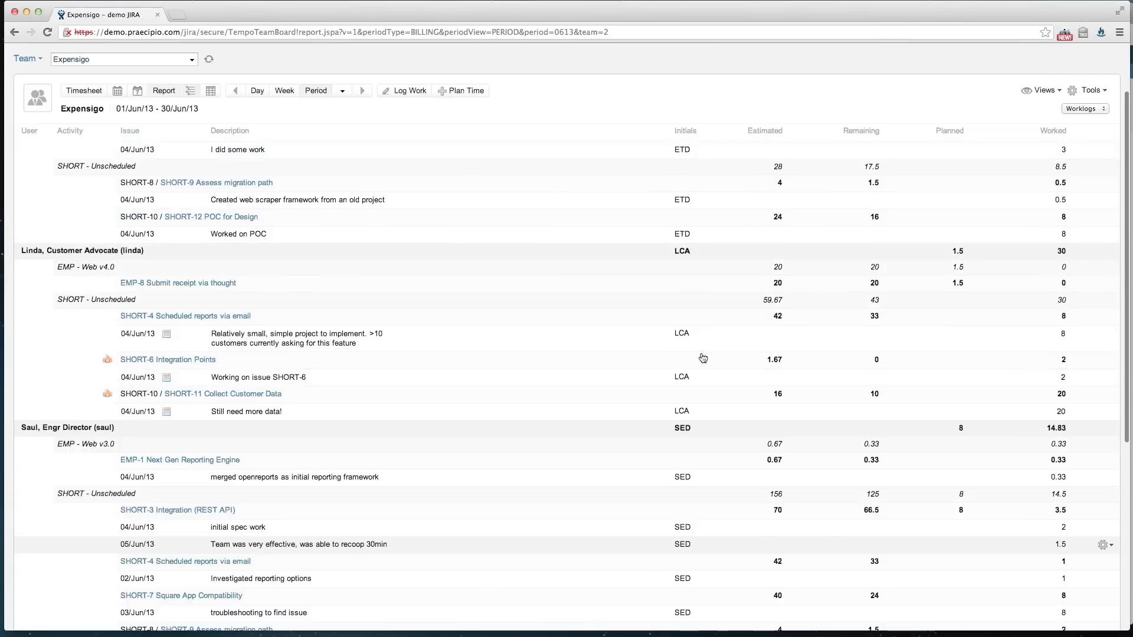
scroll(703, 358, up, 3)
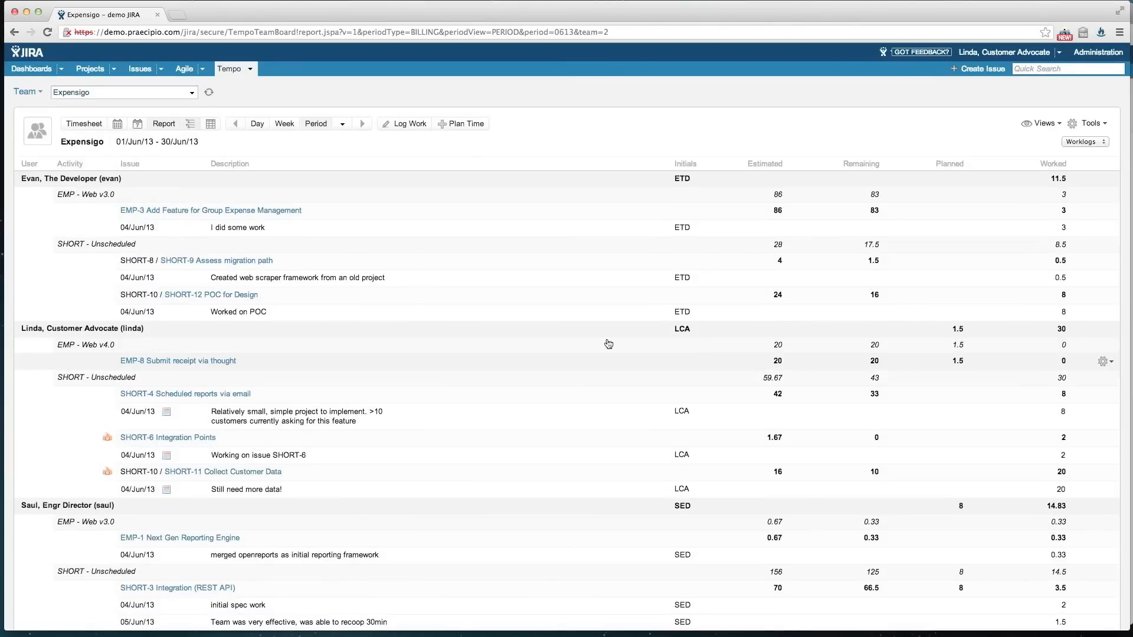
click(87, 128)
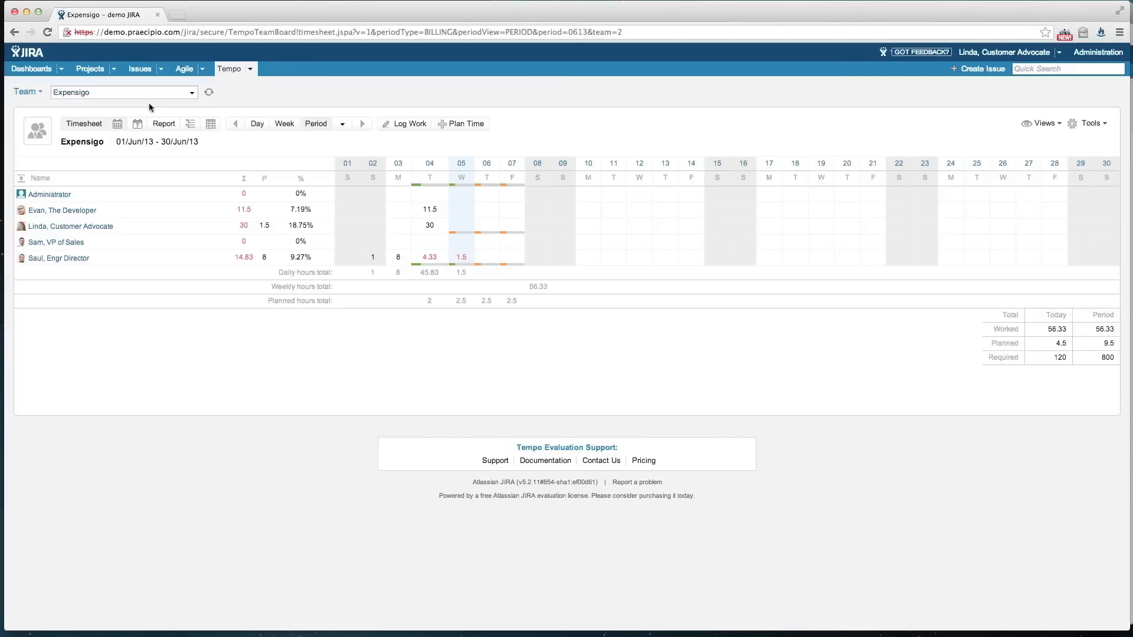
Step: Open the dashboard and bring up the settings of its My Pending Project Requests 2 filter results gadget
click(36, 72)
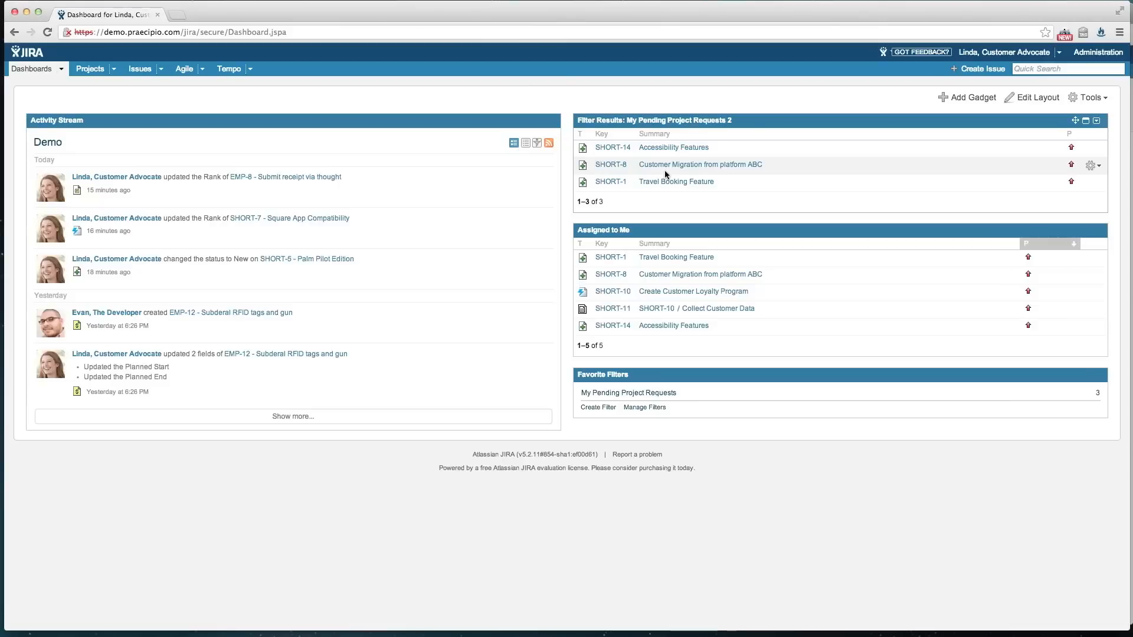
click(1097, 121)
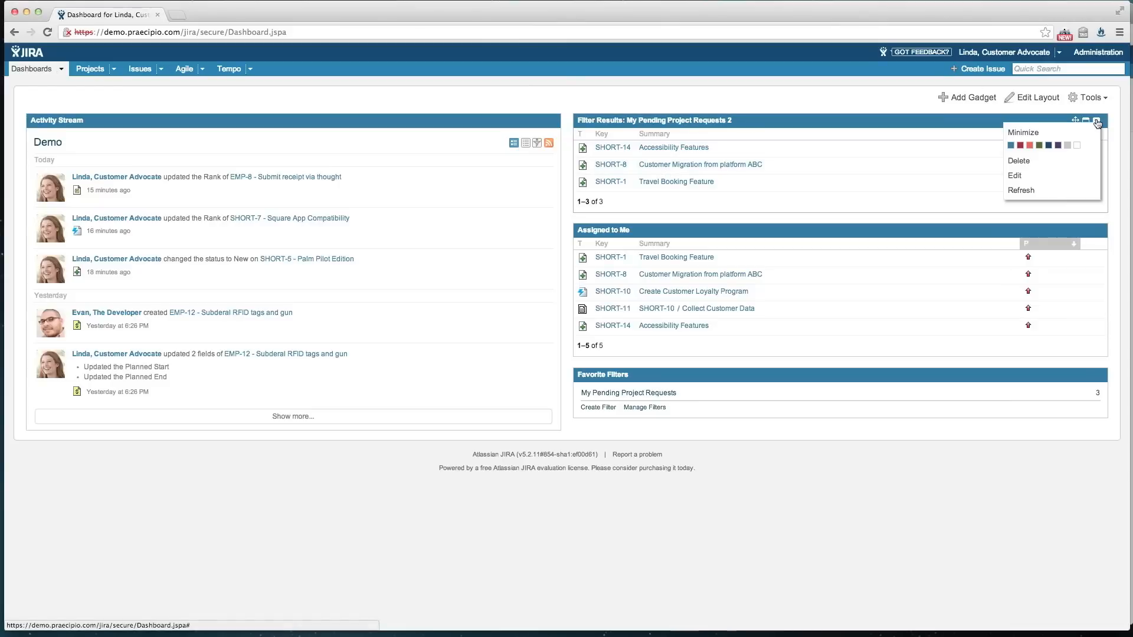
click(1016, 175)
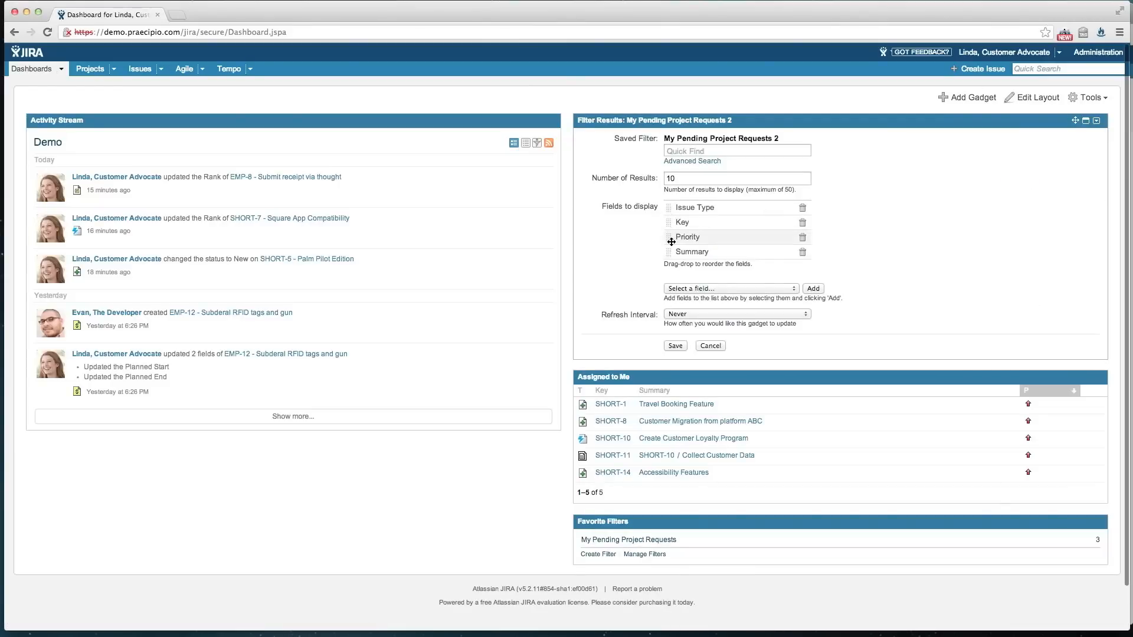
Step: Add Status to the gadget's displayed fields and save the gadget settings
click(702, 289)
key(s)
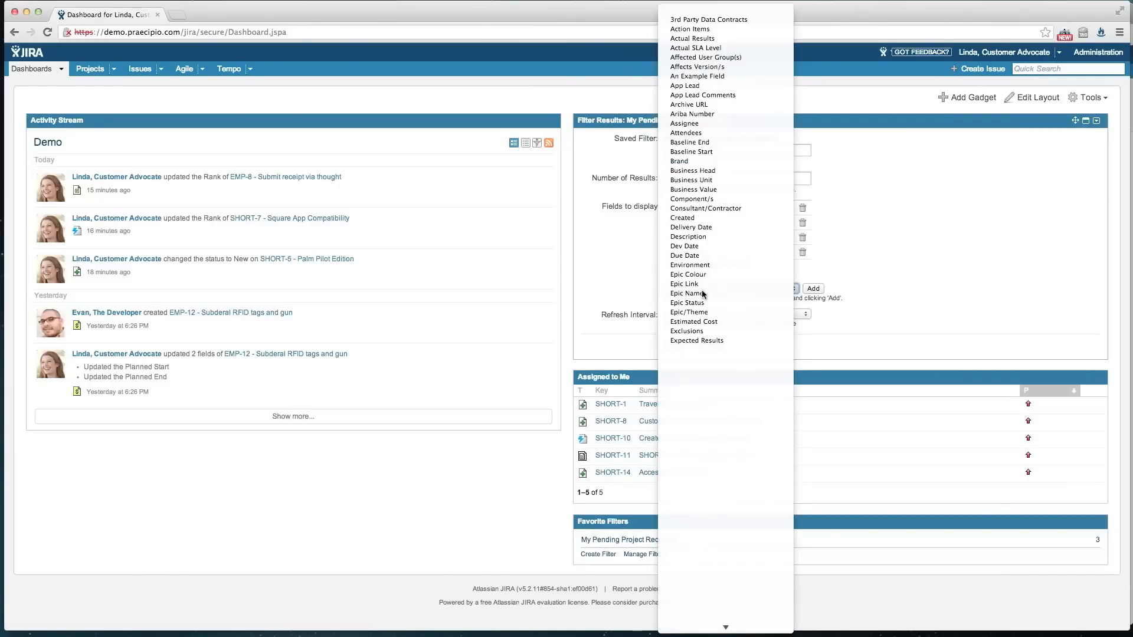
key(t)
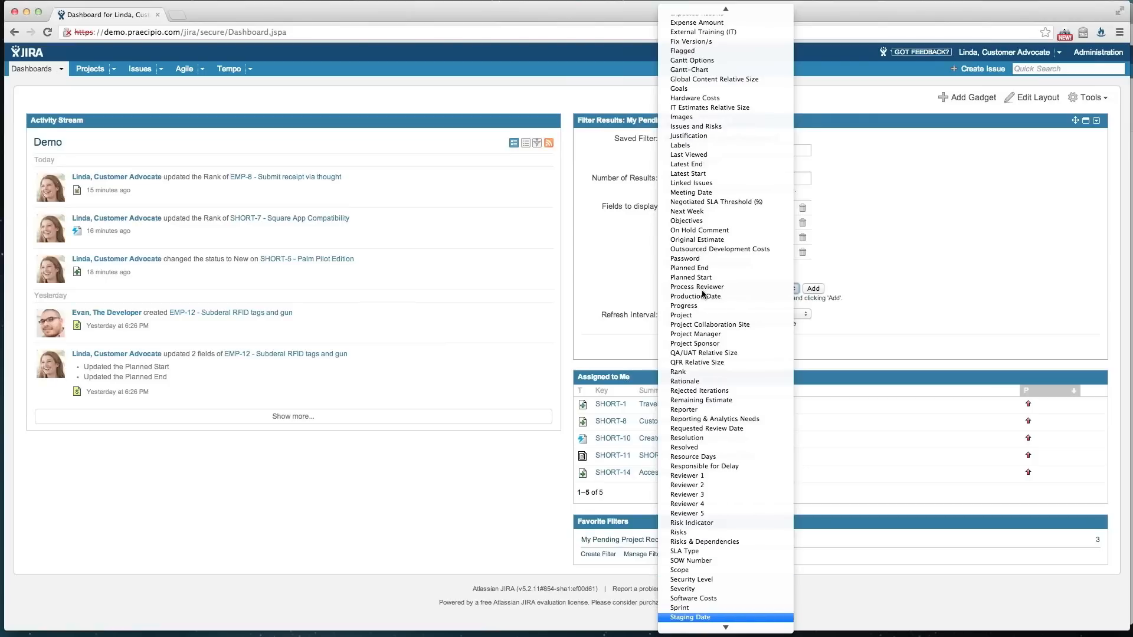
key(Down)
key(Down)
key(Down)
key(Down)
key(Up)
key(Up)
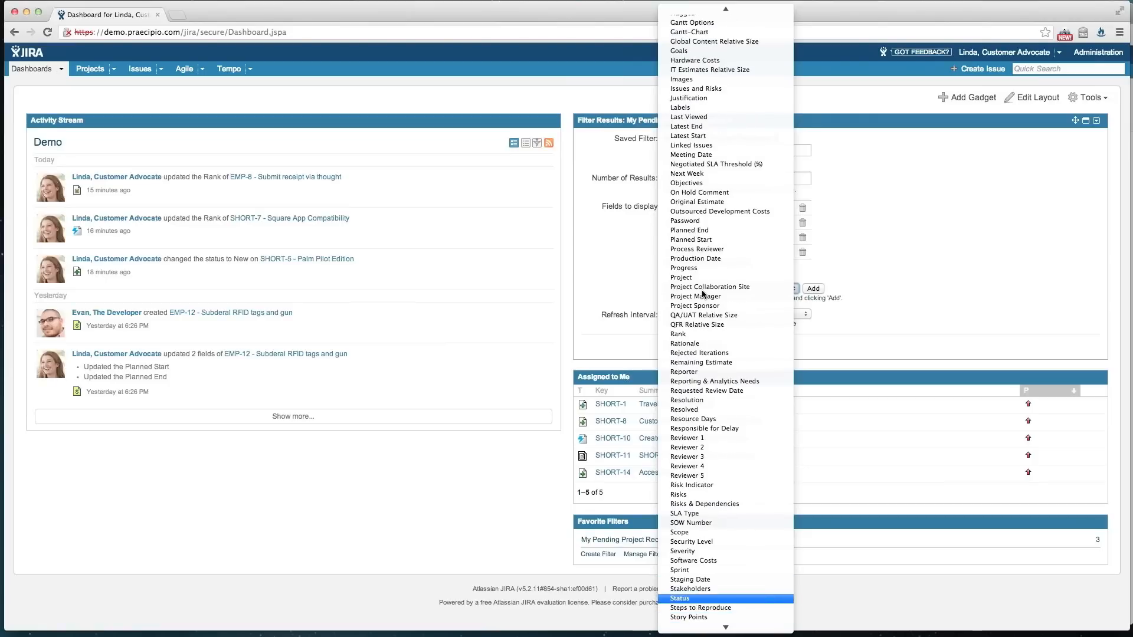
key(Return)
click(674, 361)
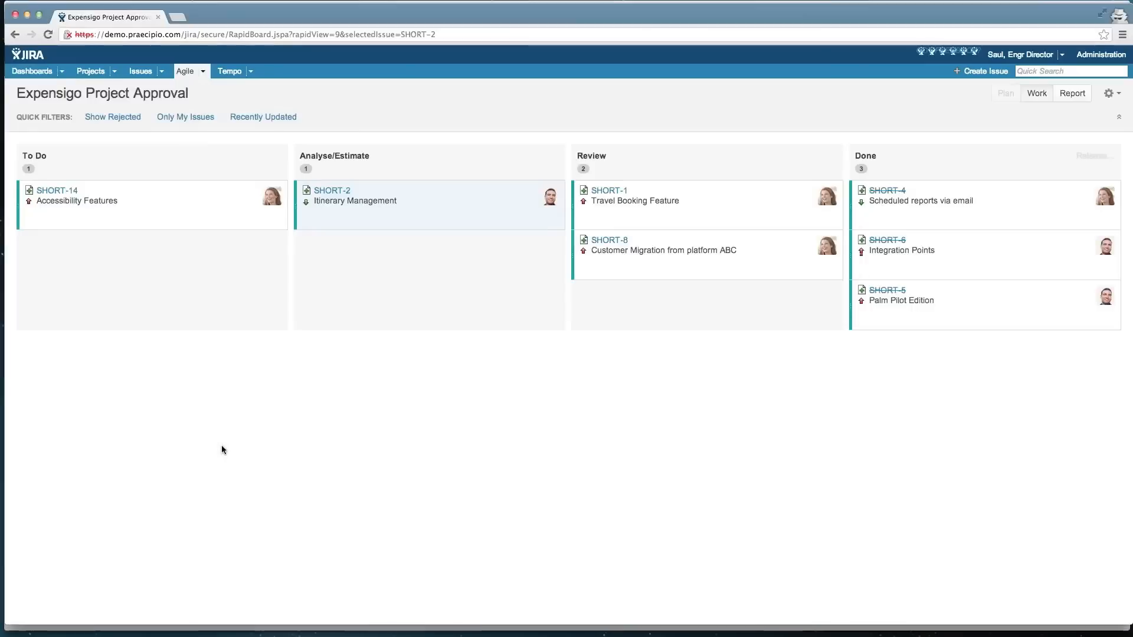
Step: Open the Engr Director's 10,000ft dashboard and collapse the Expensigo Platform group in the wallboard gadget to view Small Efforts
click(36, 76)
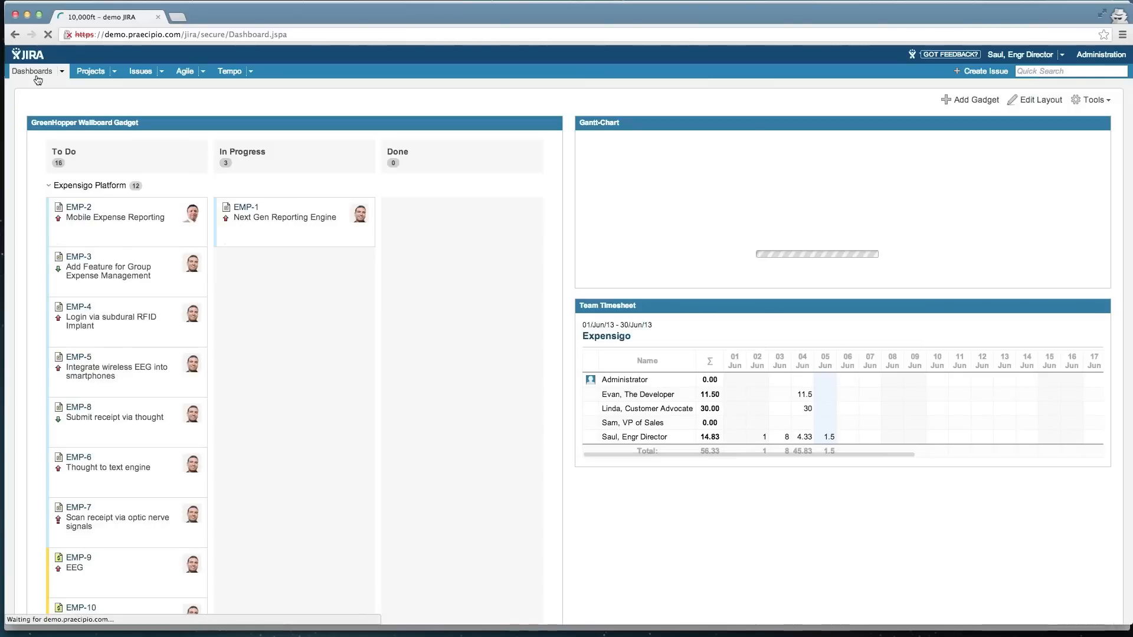
click(605, 155)
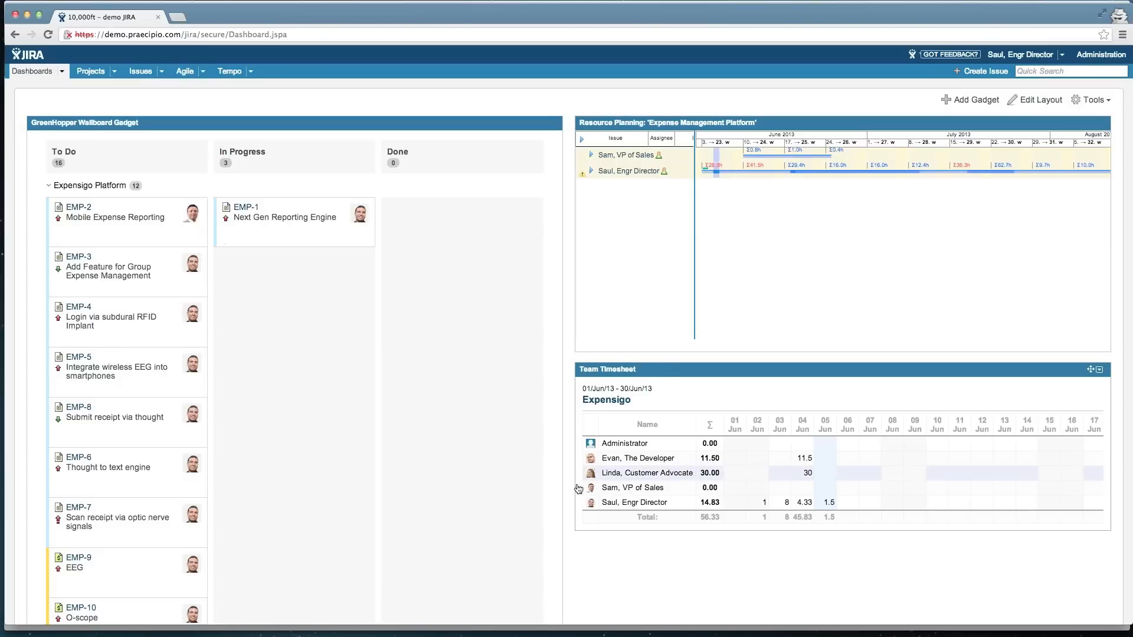
click(50, 187)
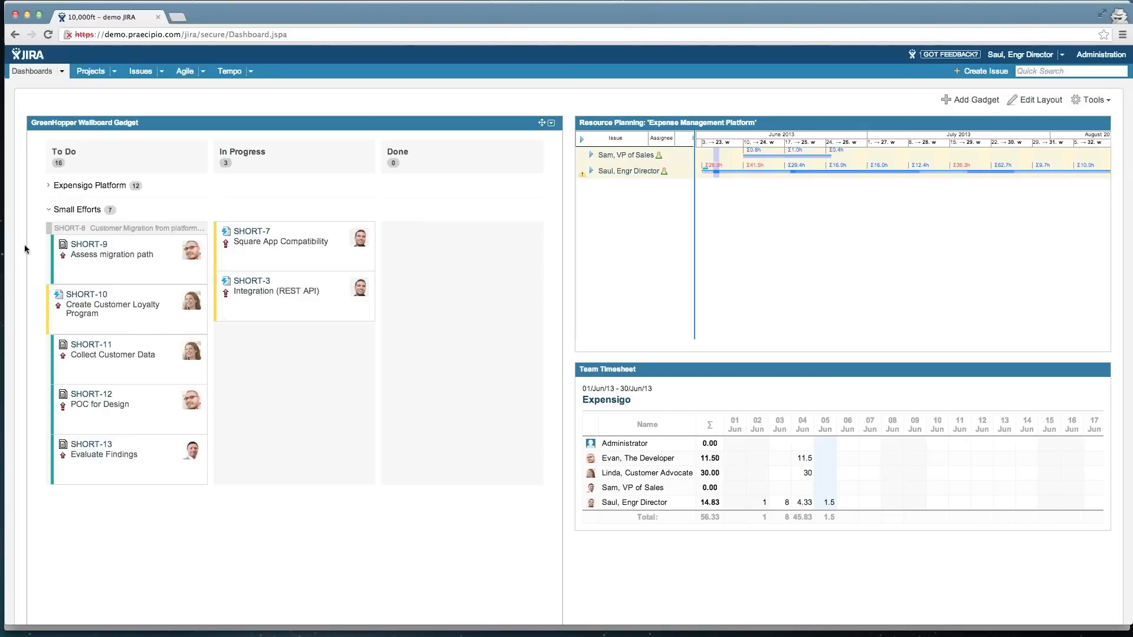
click(427, 336)
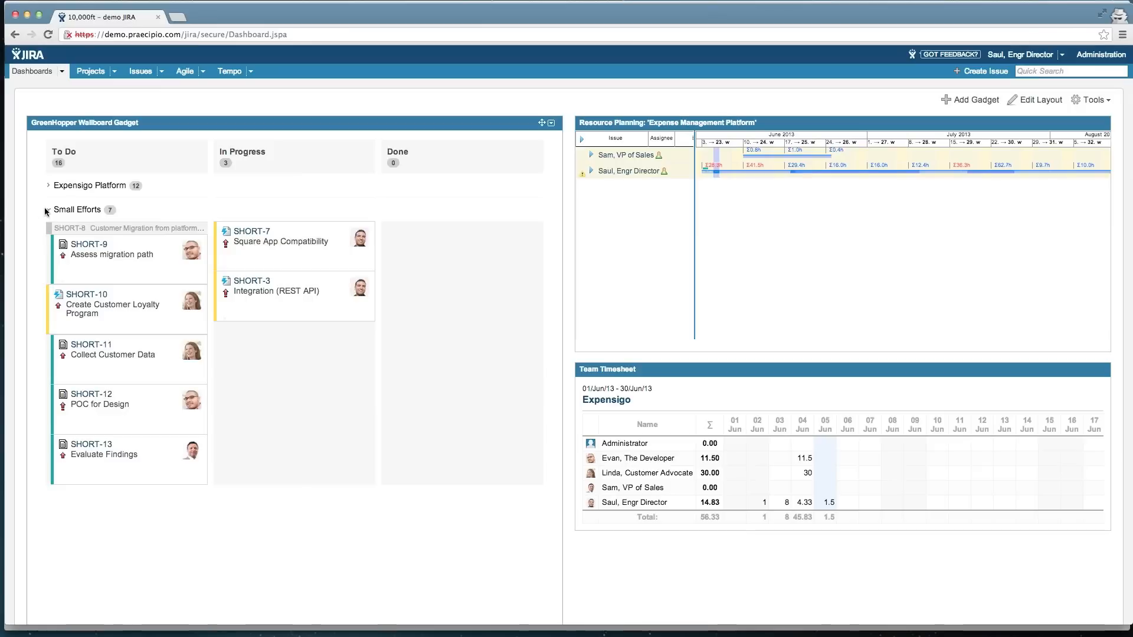
Step: Expand the VP of Sales and the Engr Director down to Web v4.0 in the resource planning gadget and inspect its schedule through August
click(591, 155)
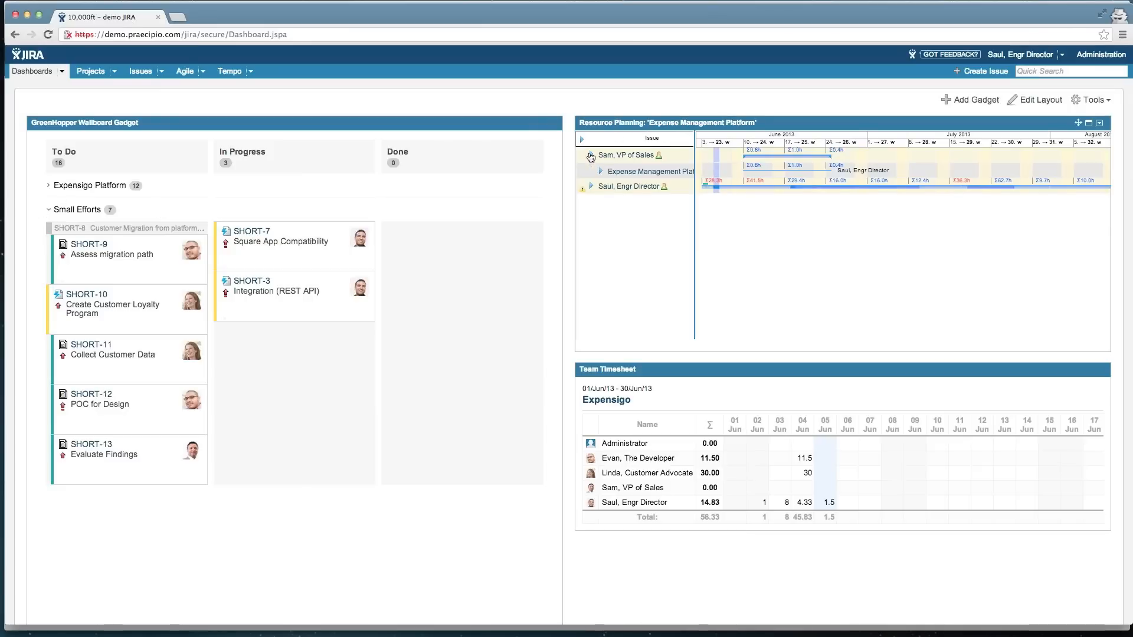
click(592, 187)
click(600, 201)
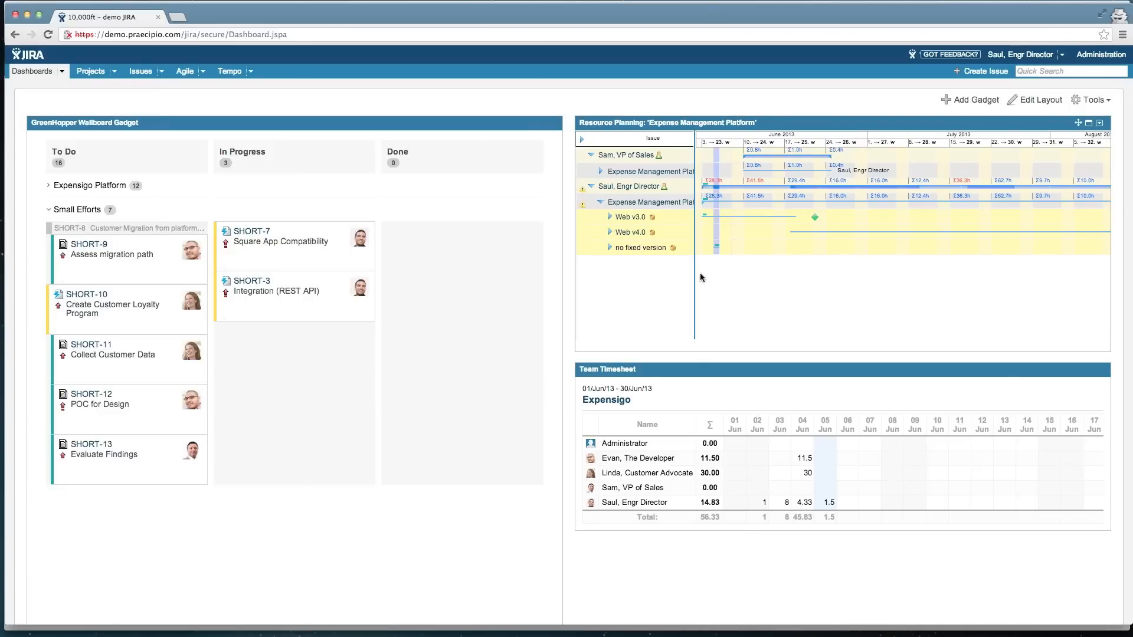
click(612, 233)
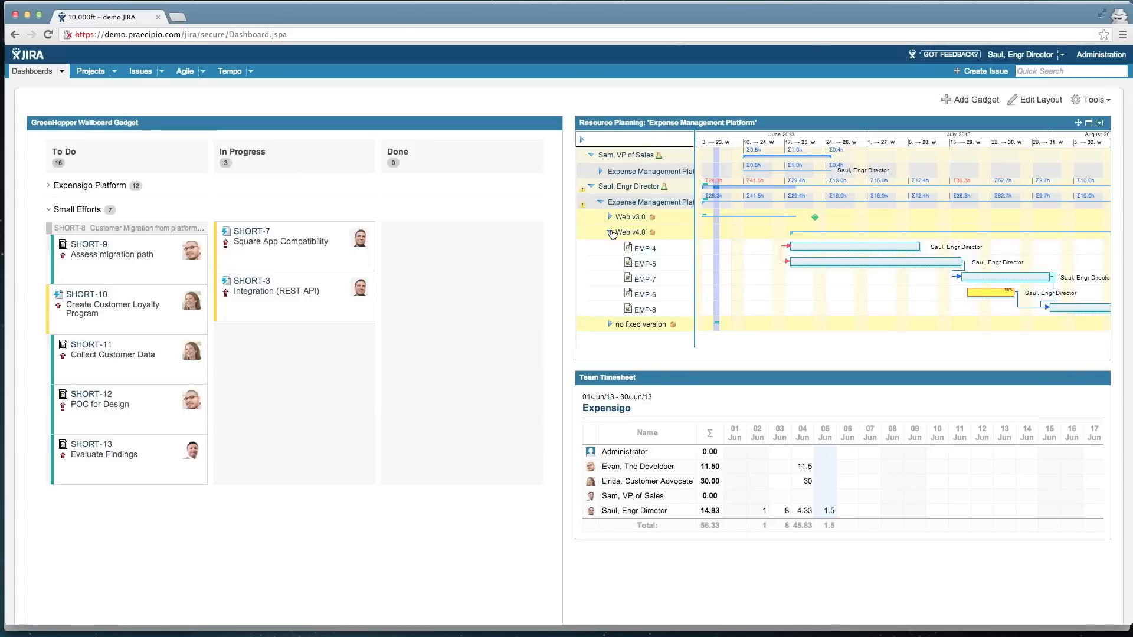
scroll(777, 273, right, 5)
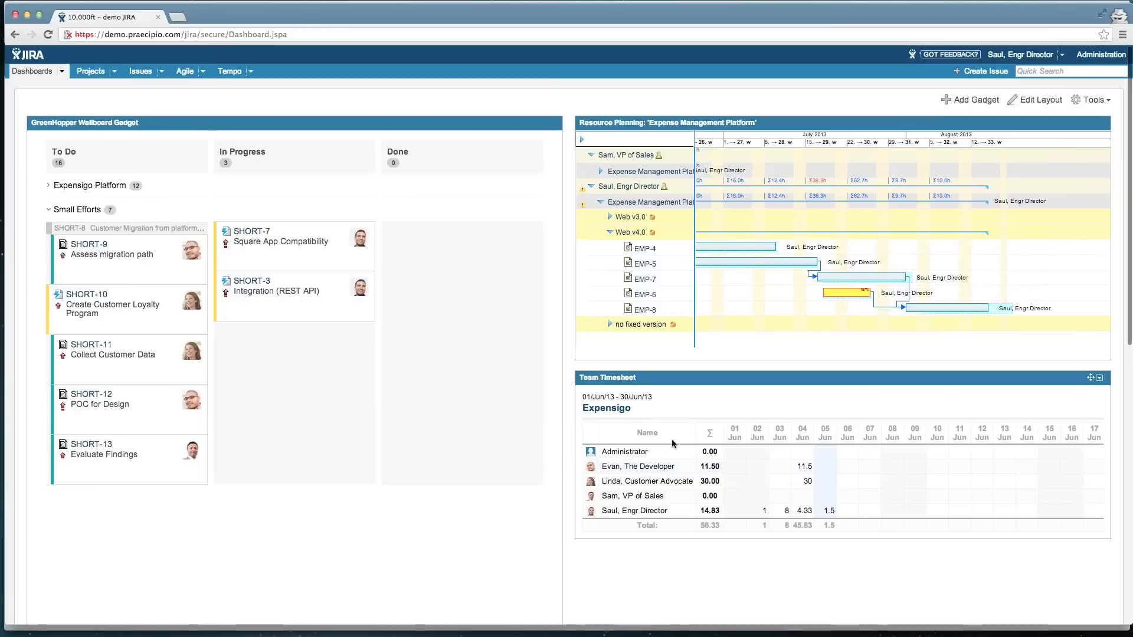
scroll(736, 454, down, 1)
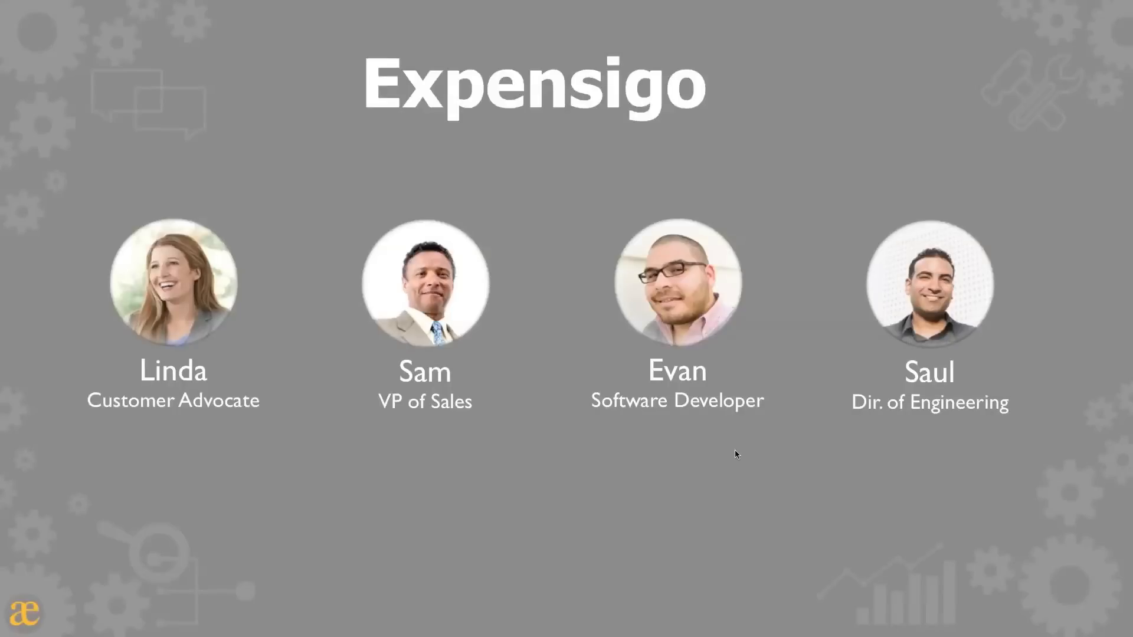
key(Right)
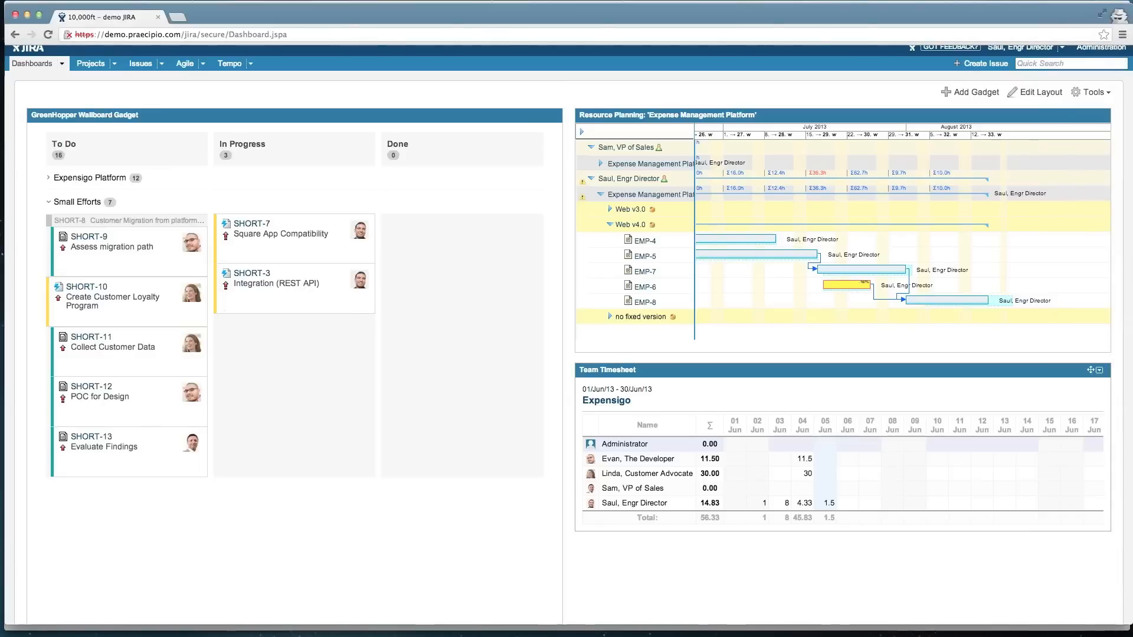
Step: Open the Expense Management Platform project and view its project fields for work, budget and champion
click(116, 64)
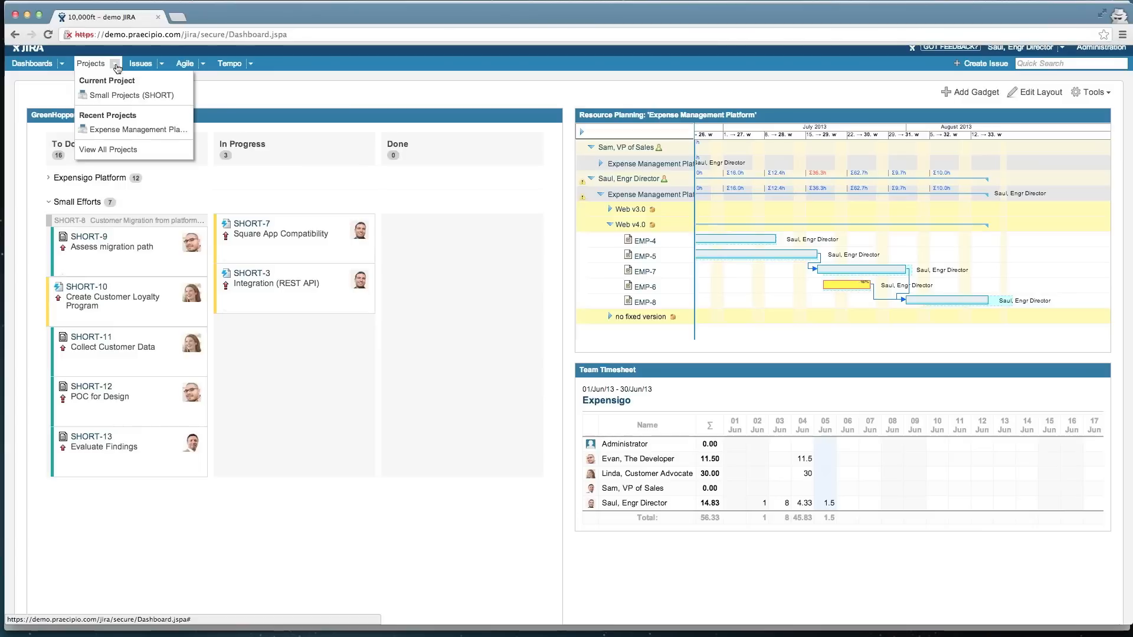
click(123, 132)
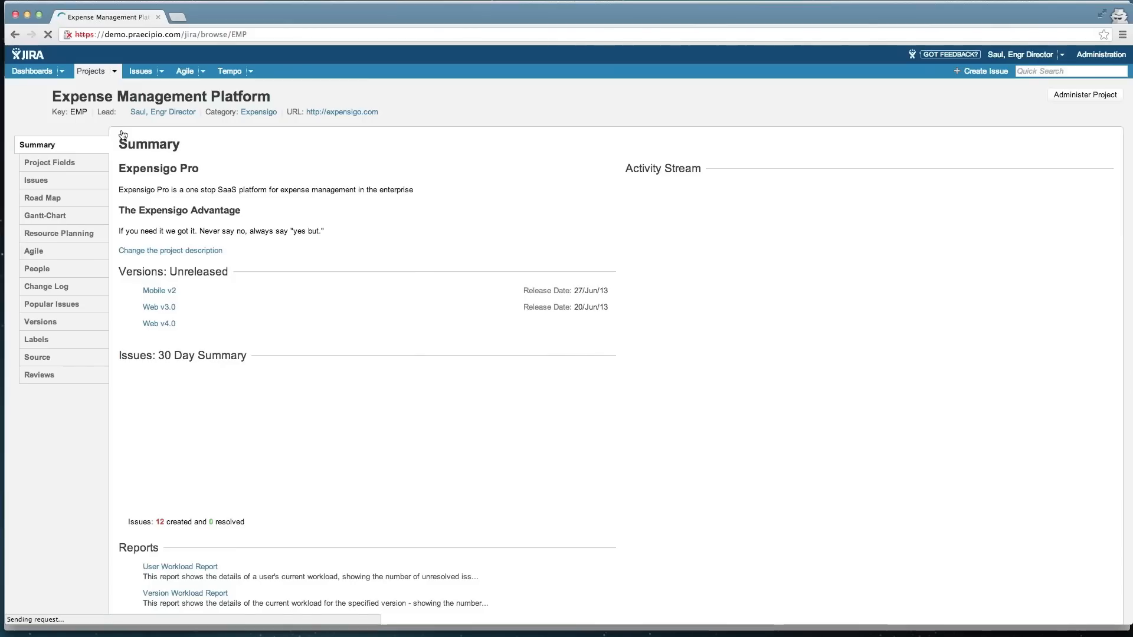
click(58, 163)
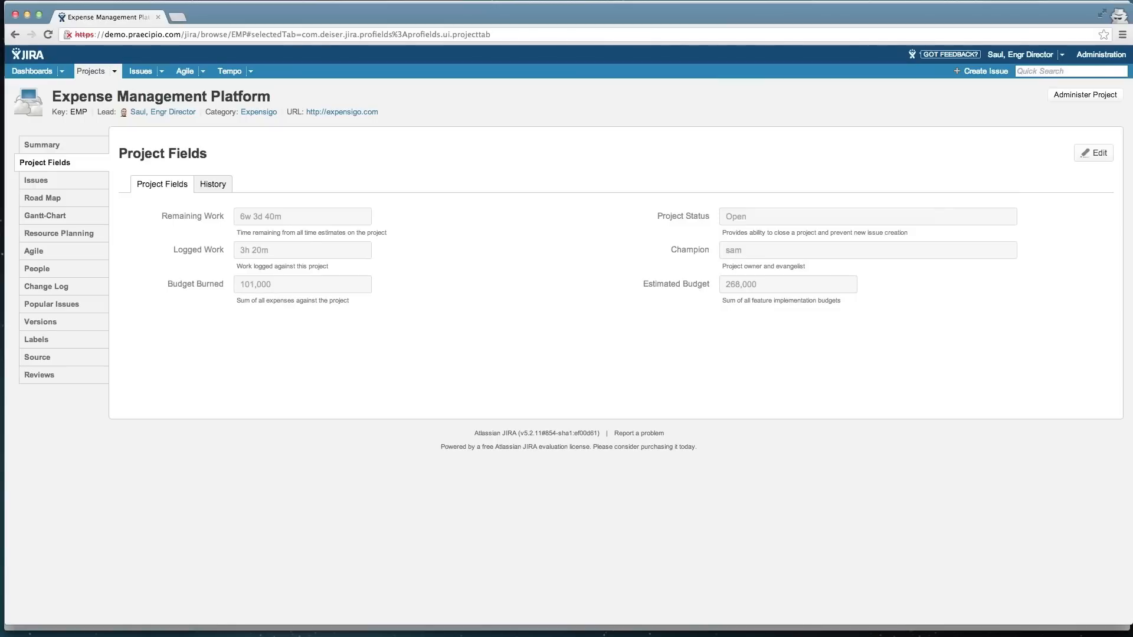
Step: Open the project's Resource Planning view and examine the daily workload and the Web v4.0 issue schedule
click(65, 235)
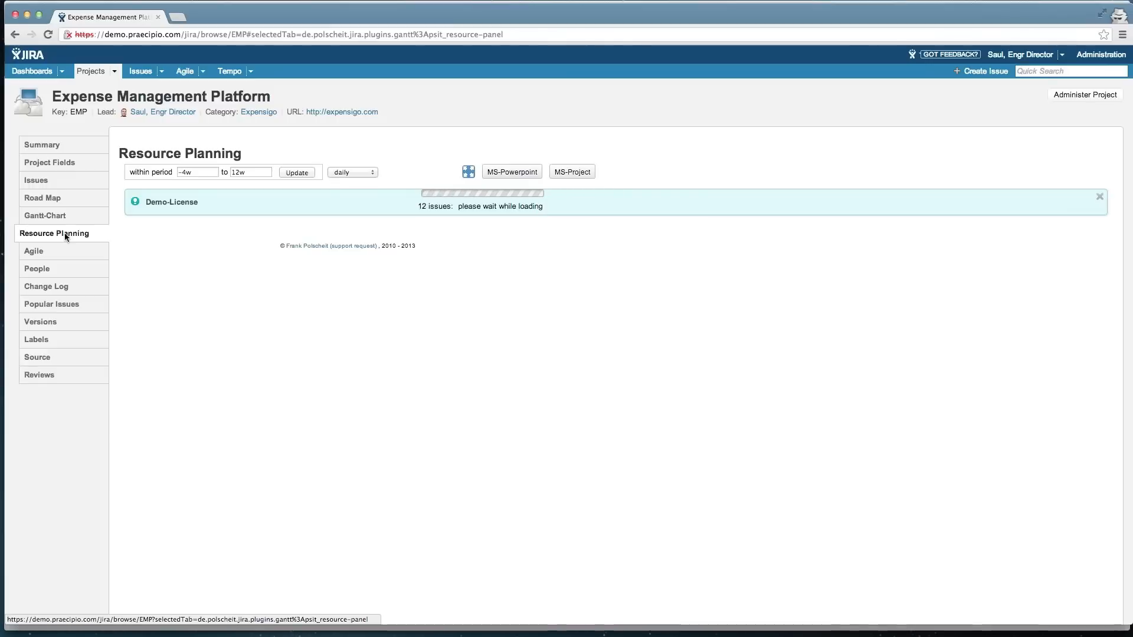
click(62, 216)
click(66, 233)
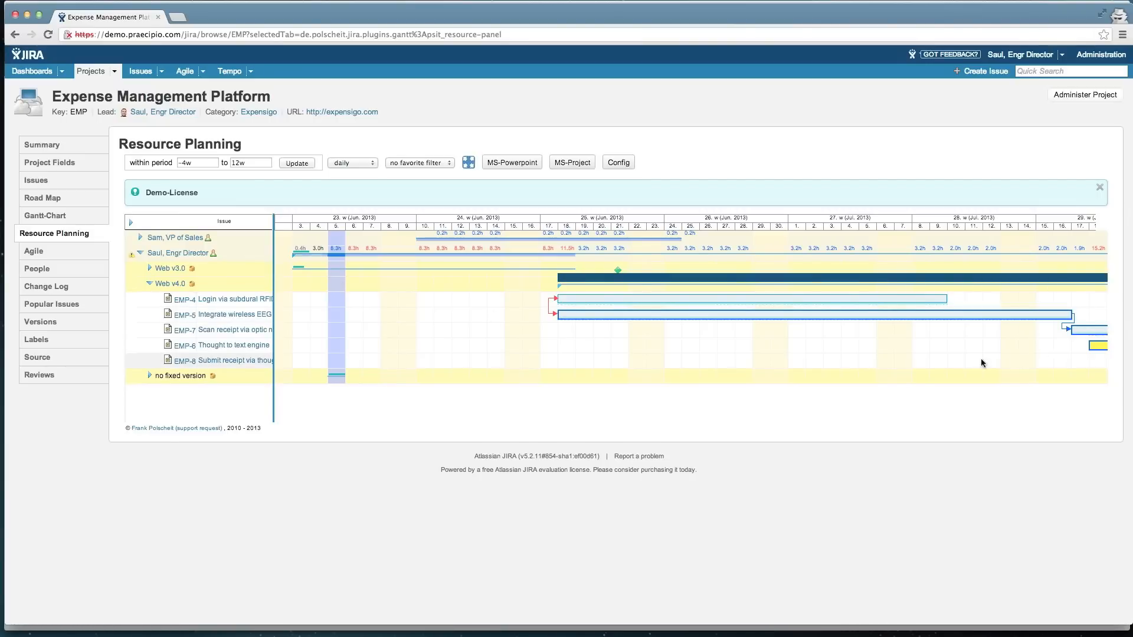
Step: Reschedule the Web v4.0 issue EMP-6 Thought to text engine to start on July 22 in the resource planning chart
scroll(975, 359, right, 5)
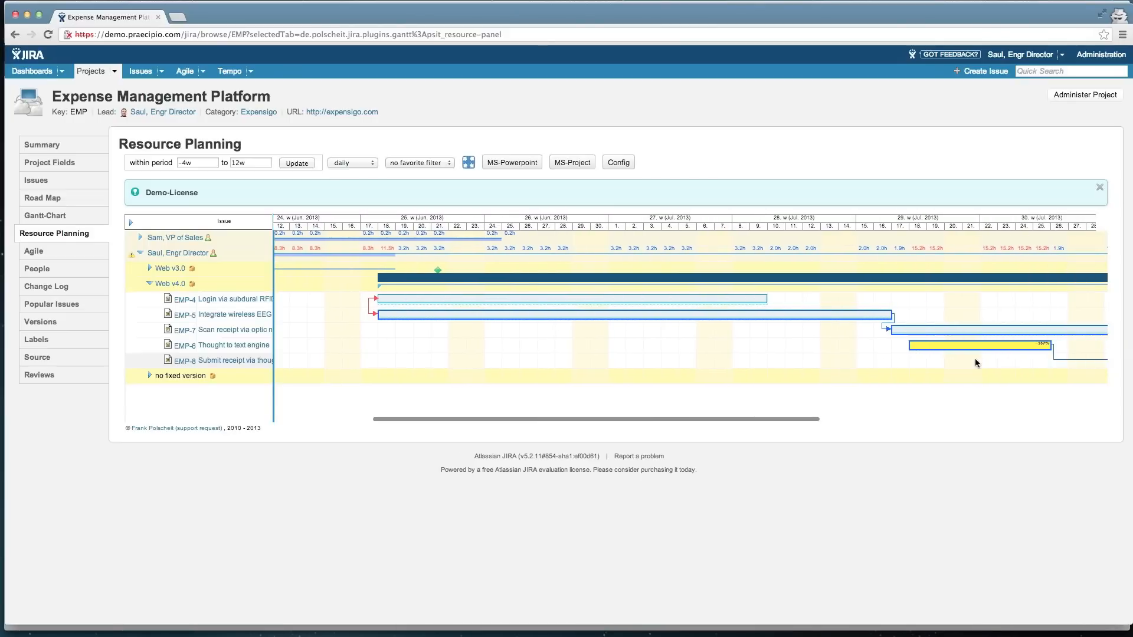
scroll(975, 363, right, 5)
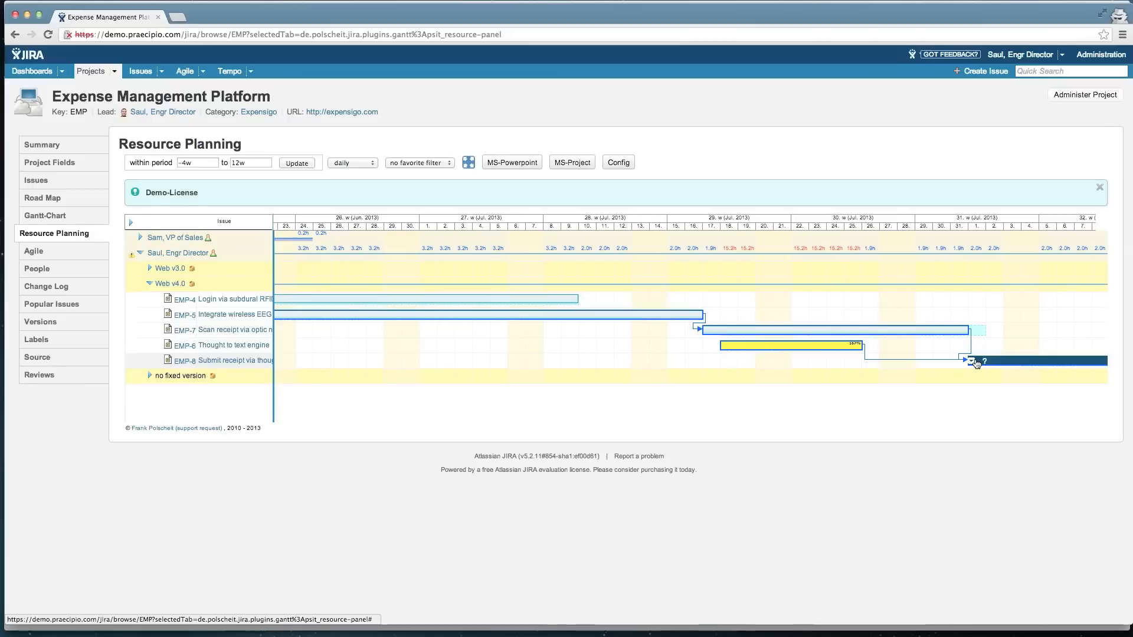
drag(785, 346, 862, 347)
click(681, 432)
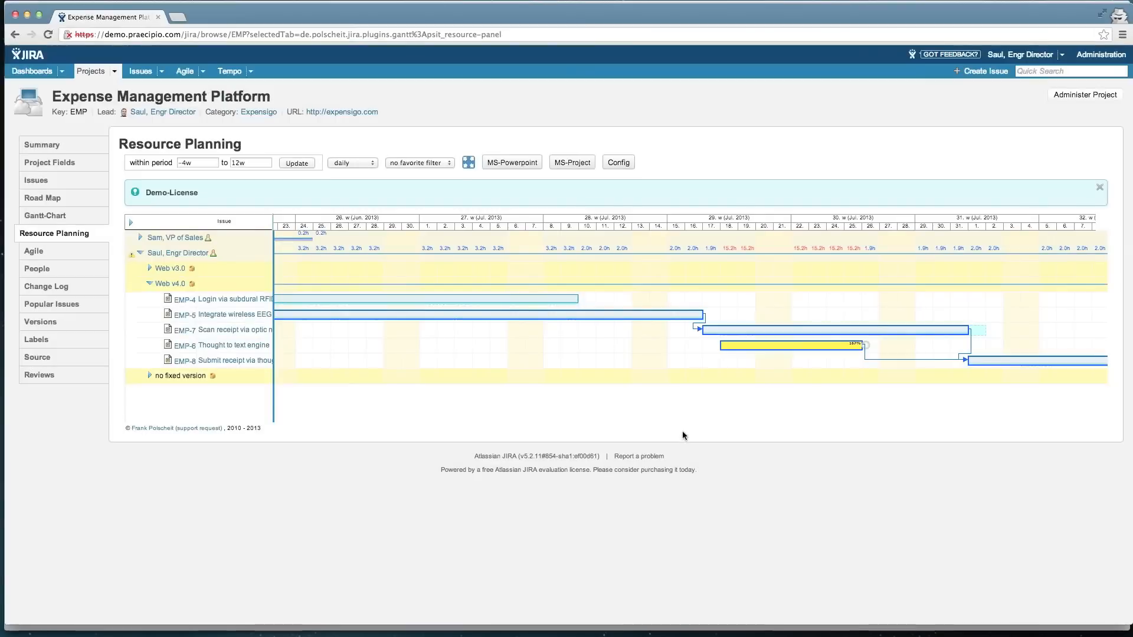
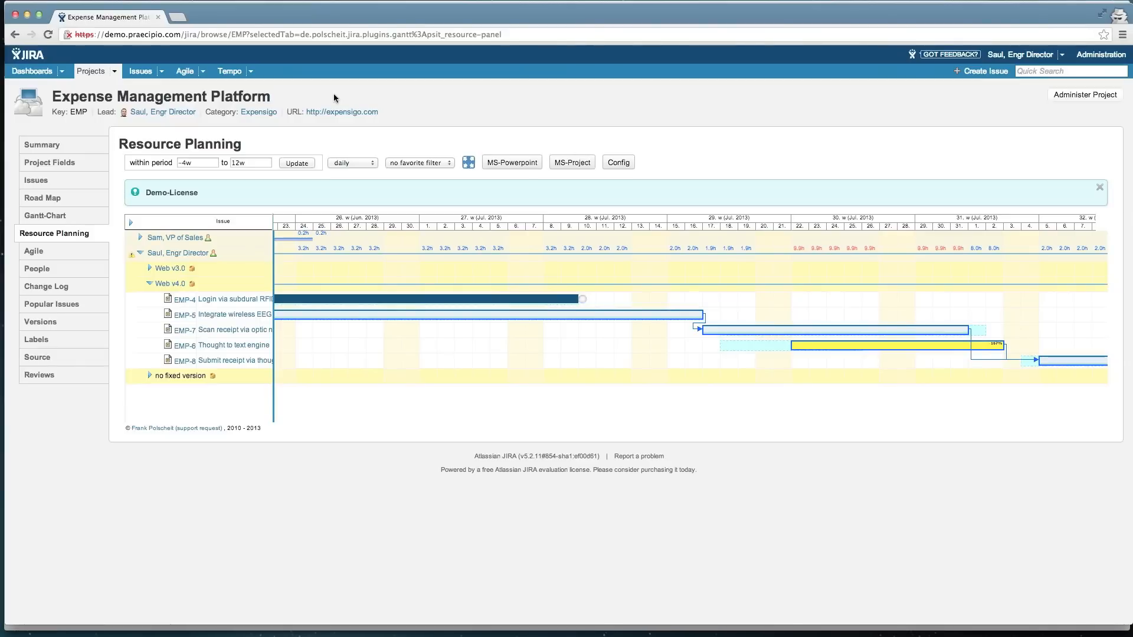
Step: Open the Expensigo Small Projects board, select SHORT-7 and turn off the High Level Only quick filter
click(202, 73)
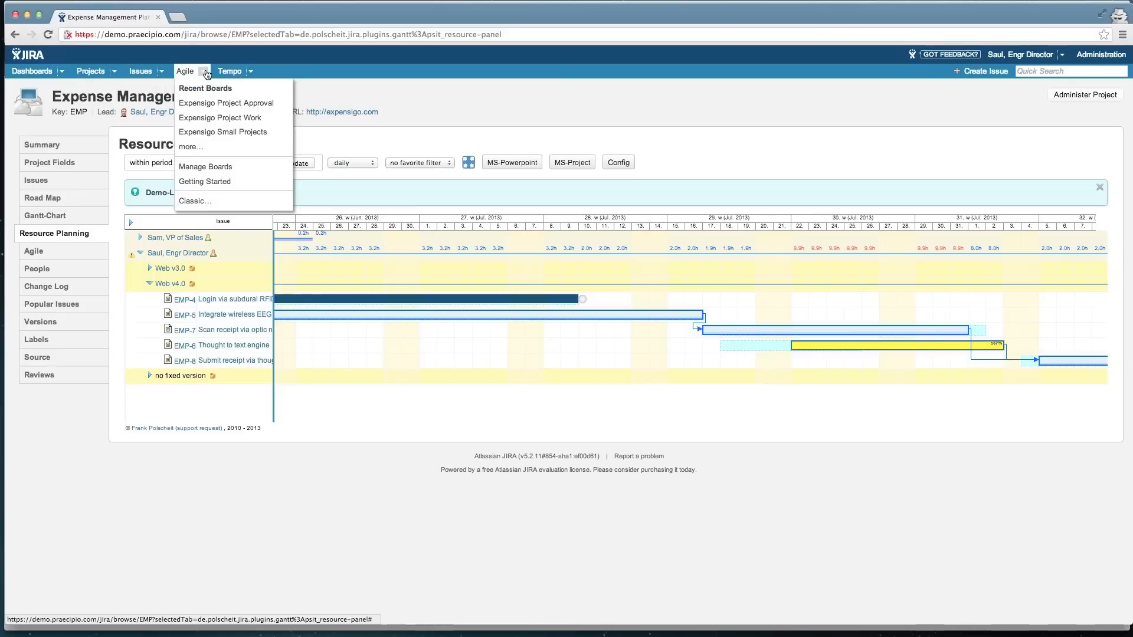
click(222, 124)
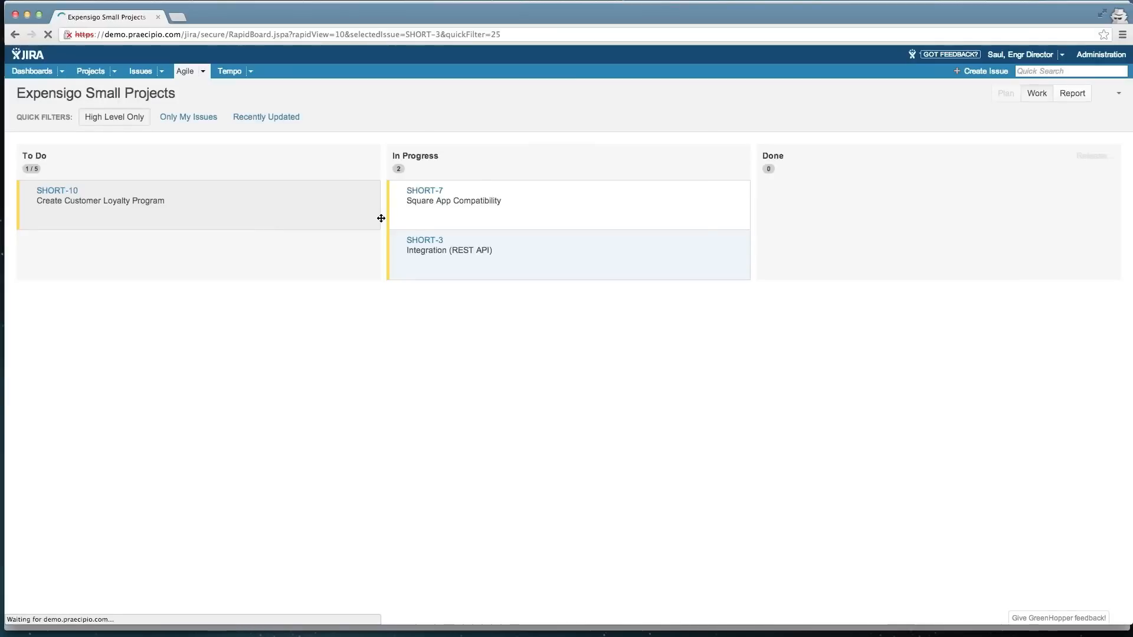
click(467, 191)
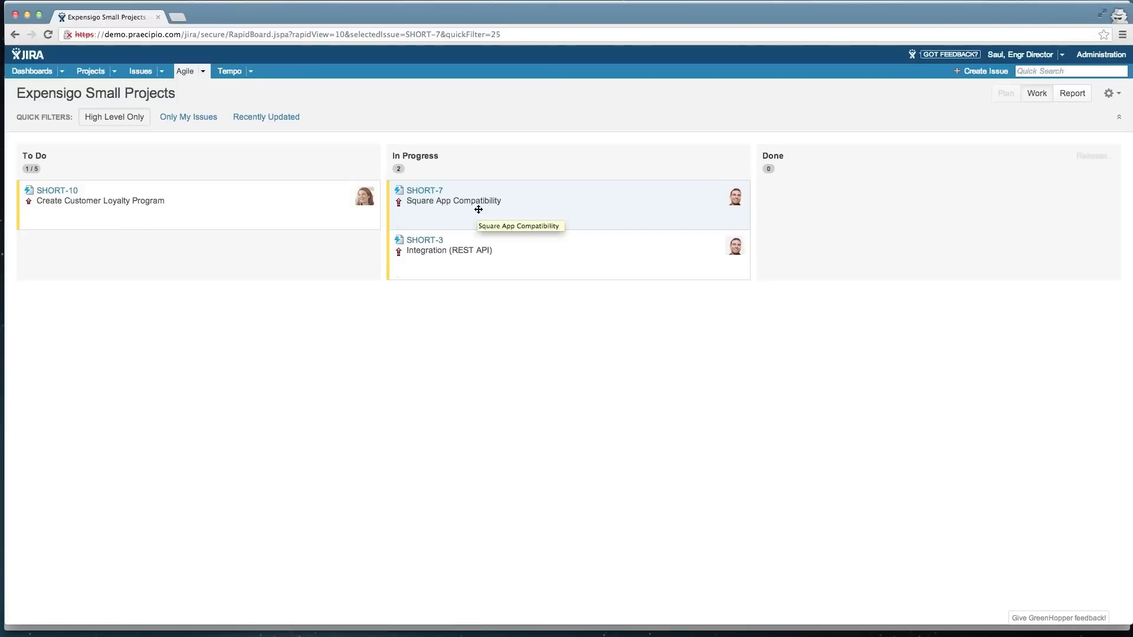
click(134, 120)
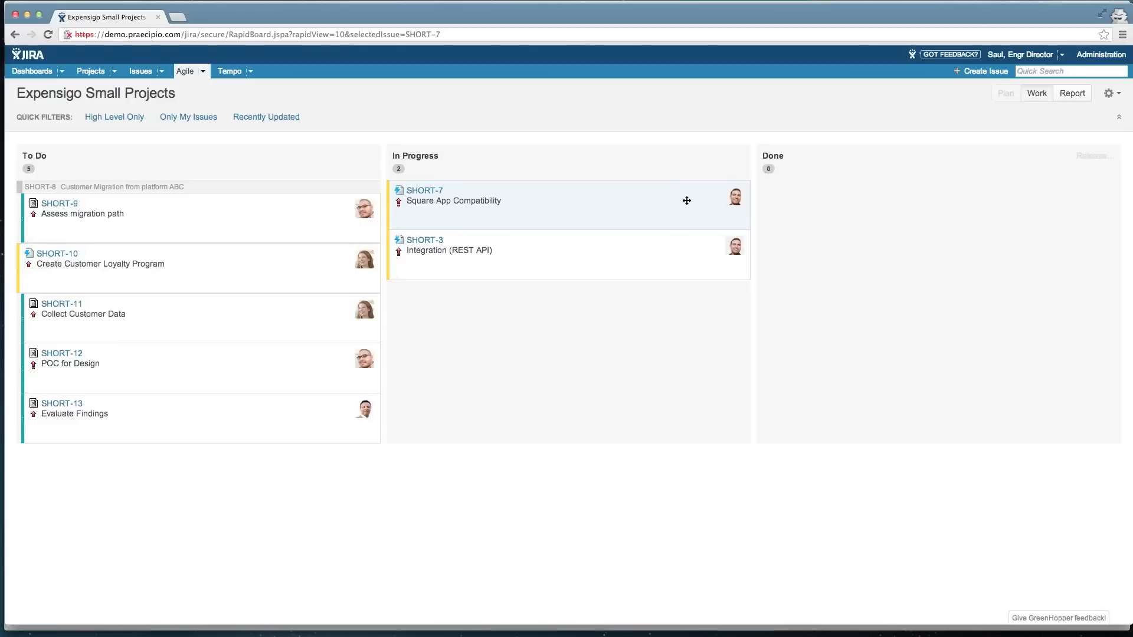
Step: Open the Expensigo Small Projects board configuration and review its saved filter, query and work sub-filter
click(1112, 93)
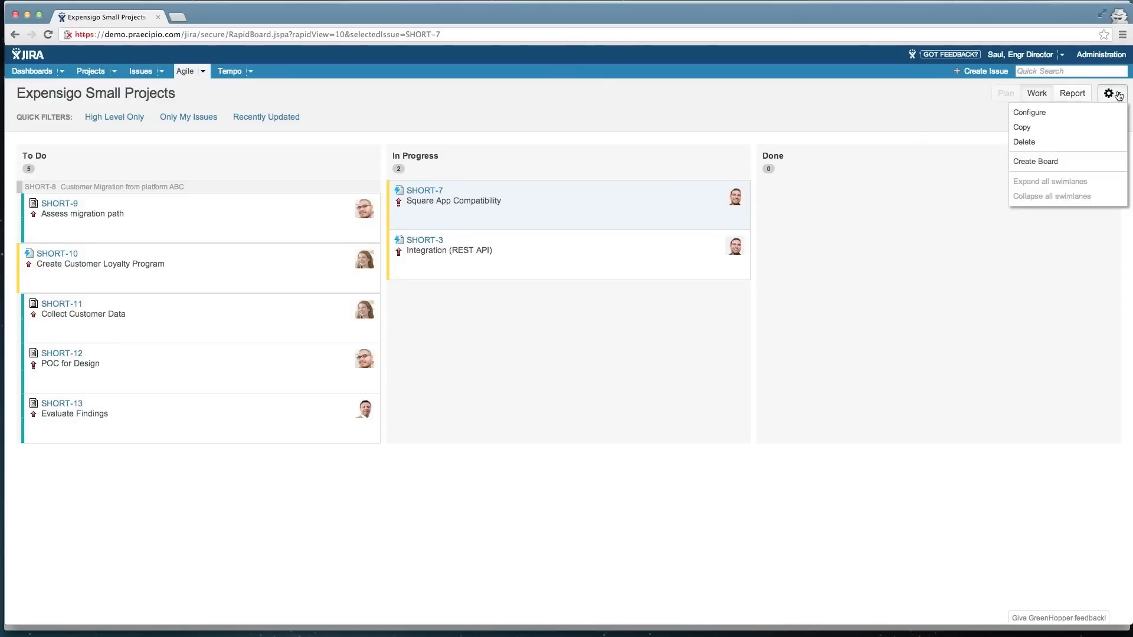
click(1079, 114)
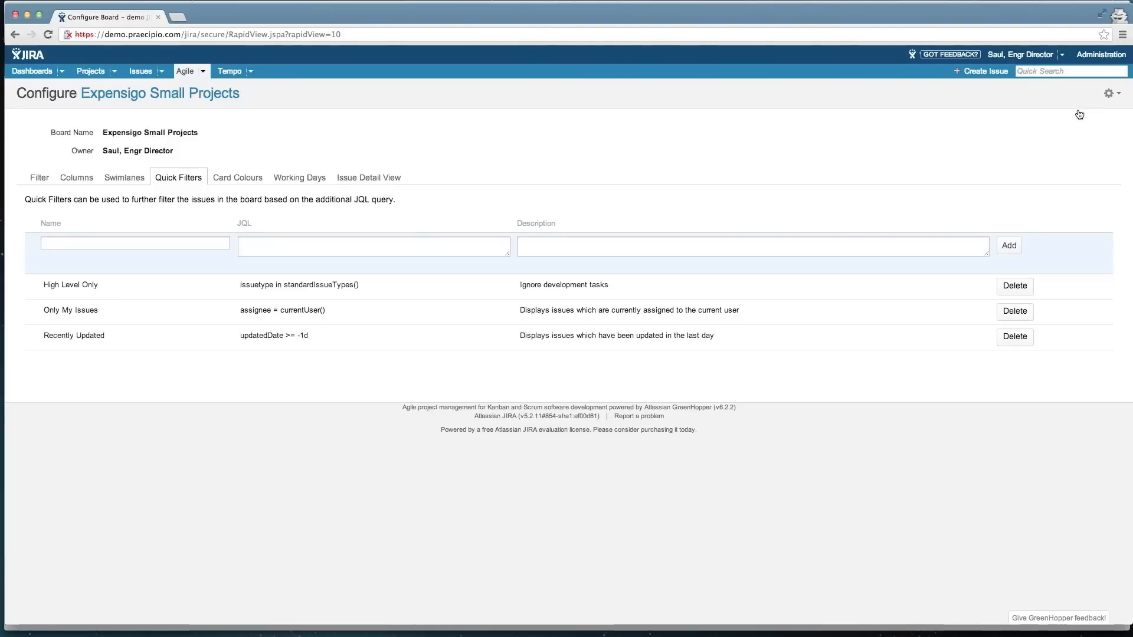
click(40, 180)
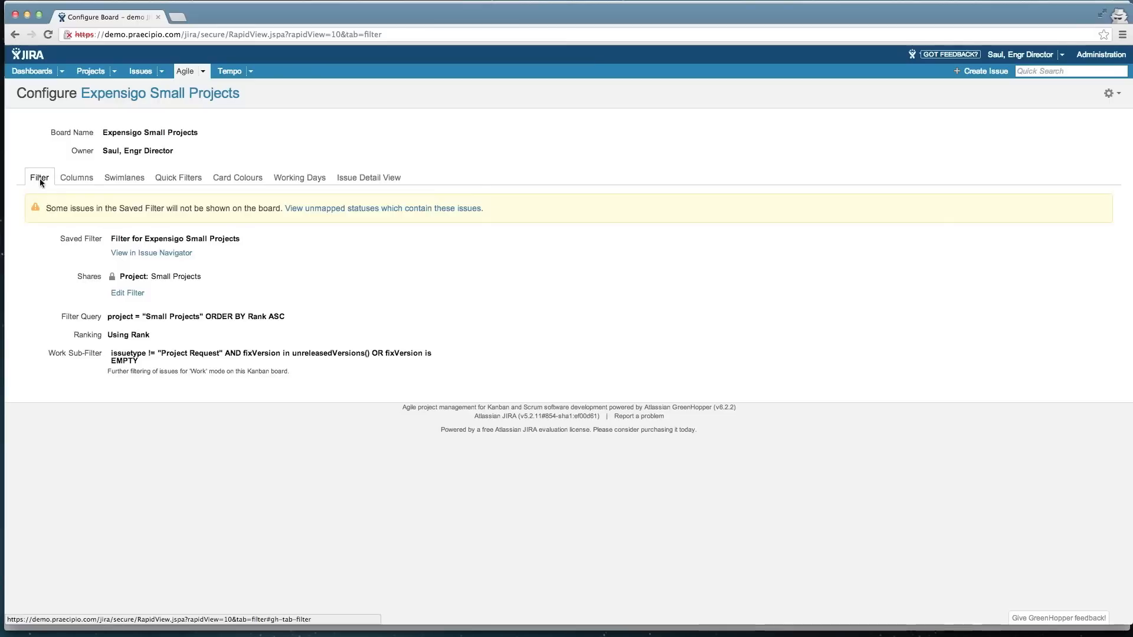
Step: Add a Testing column to the board and map the Resolved status to it
click(90, 177)
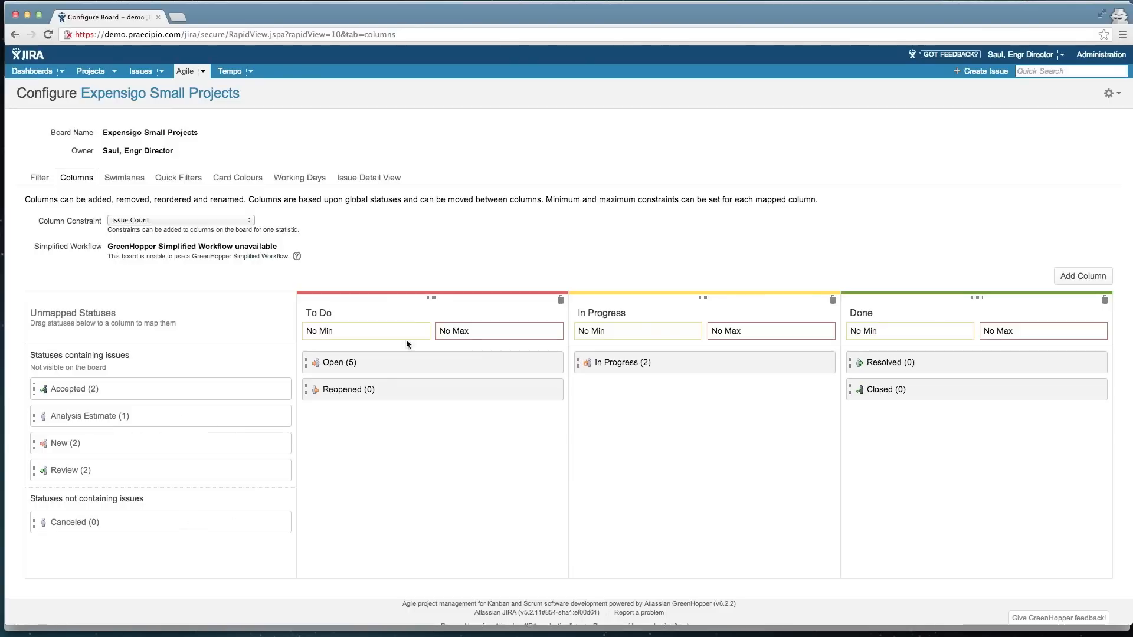
click(1087, 277)
text(Testing)
key(Return)
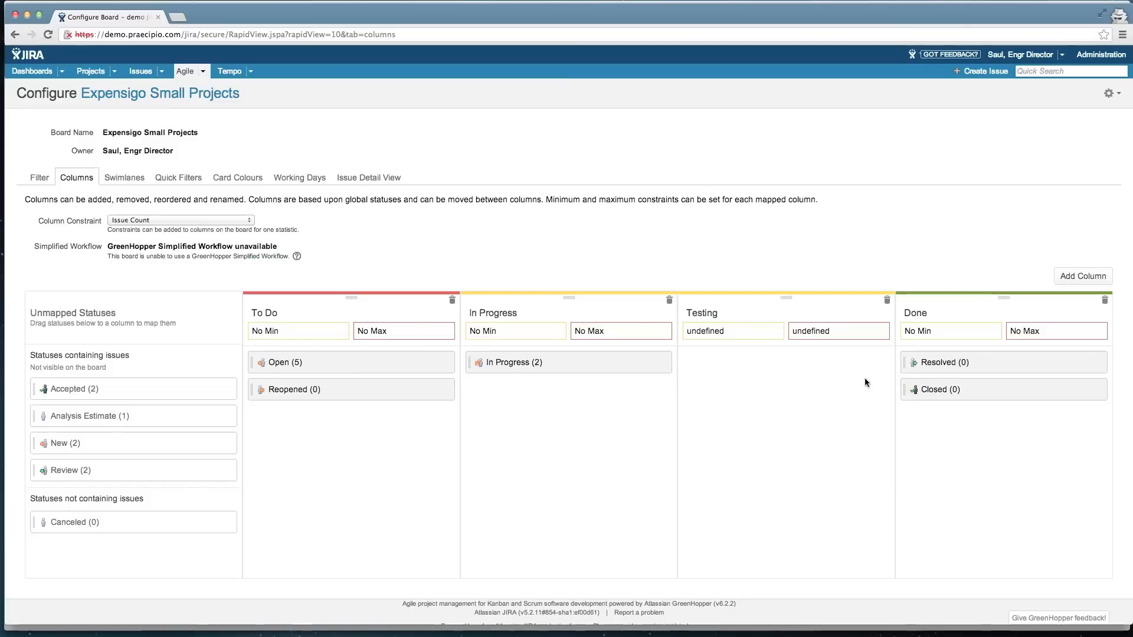
drag(1057, 363, 782, 362)
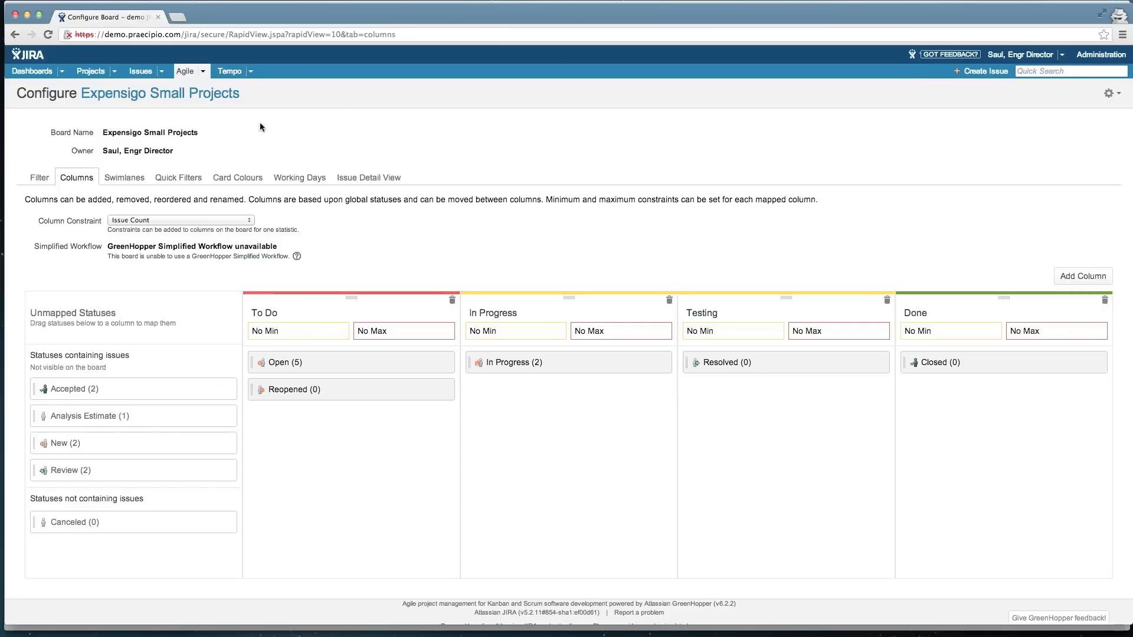
click(198, 94)
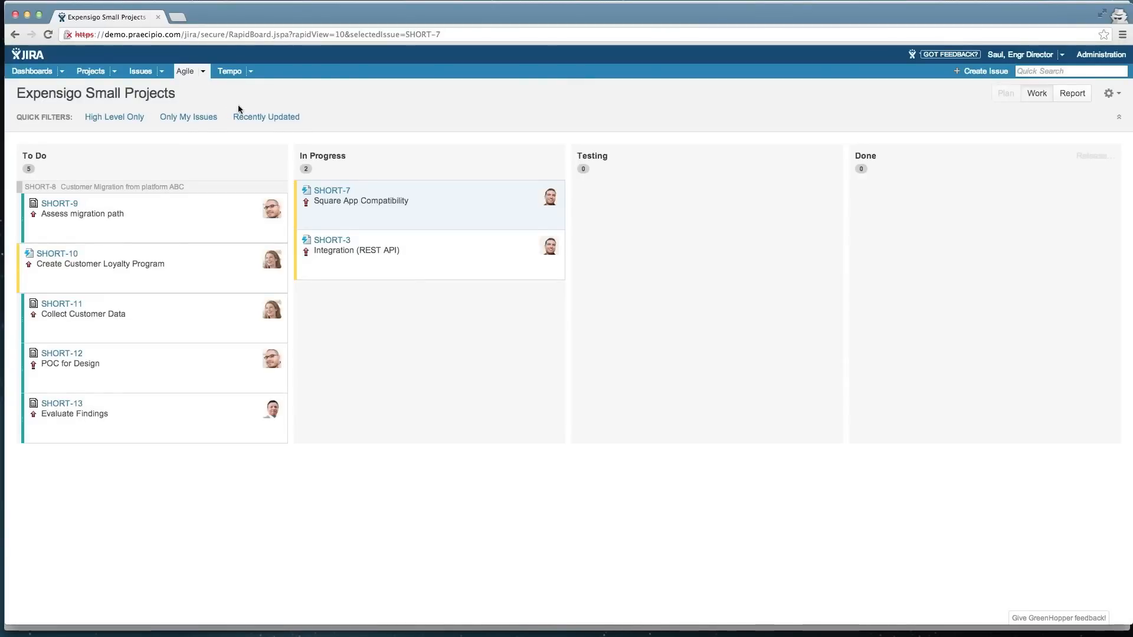
Step: Search marketplace.atlassian.com for "gantt" in a new browser tab and look through the listed add-ons
key(super+t)
text(marketplace.atlassian.com)
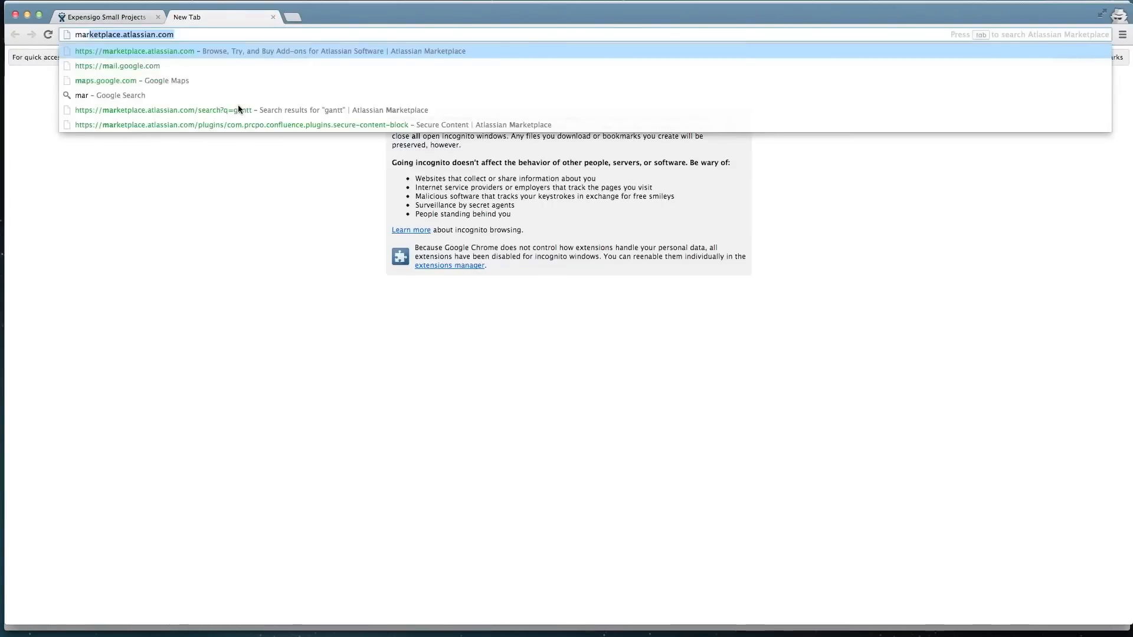
key(Return)
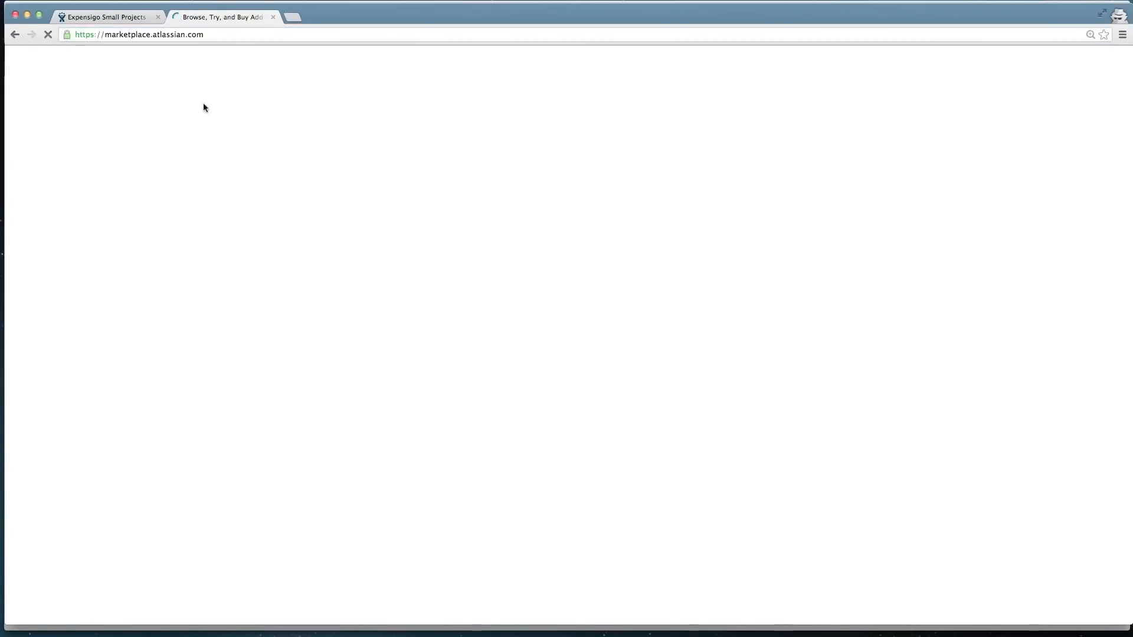
click(372, 66)
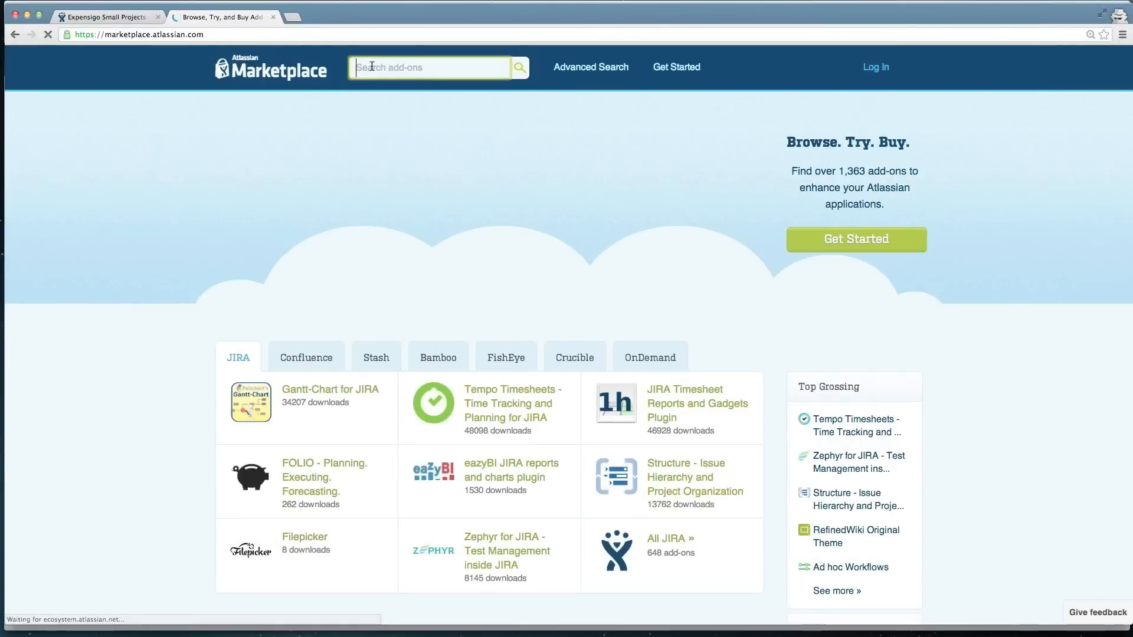
text(gantt)
key(Return)
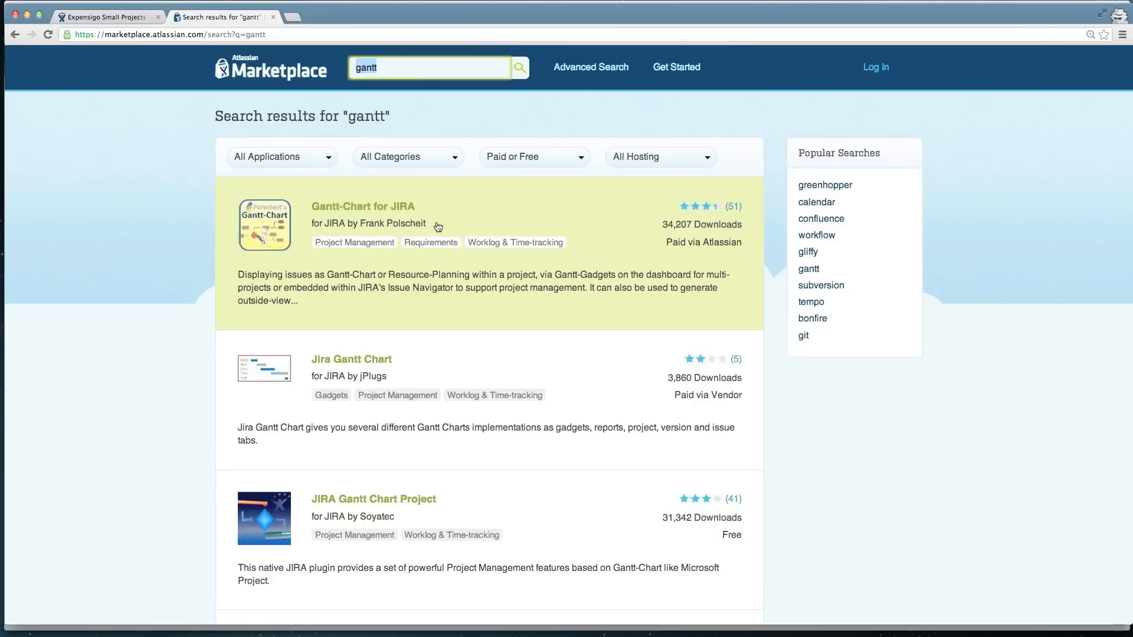
scroll(146, 343, down, 3)
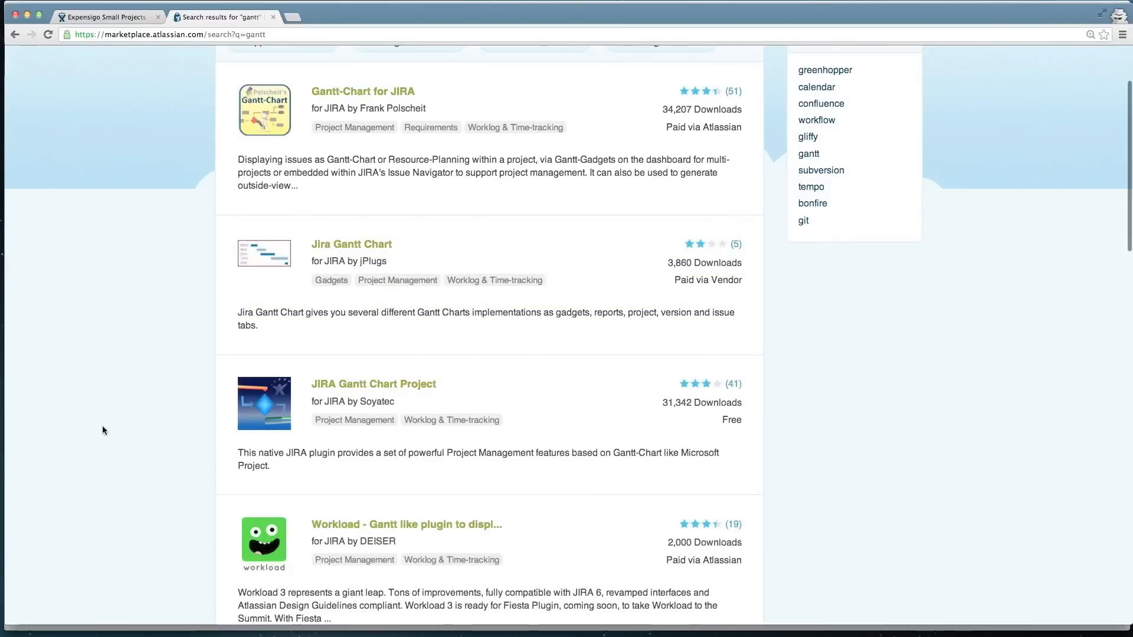
scroll(102, 429, up, 3)
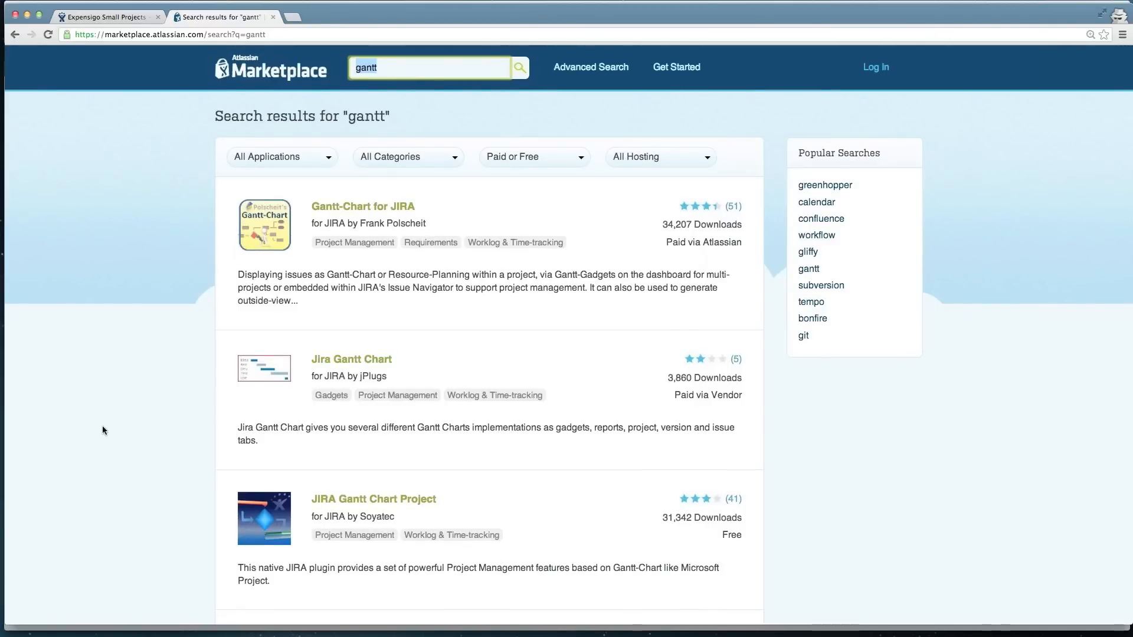
Step: Open the Gantt-Chart for JIRA add-on page, review its description and pricing, and close the Marketplace
click(341, 208)
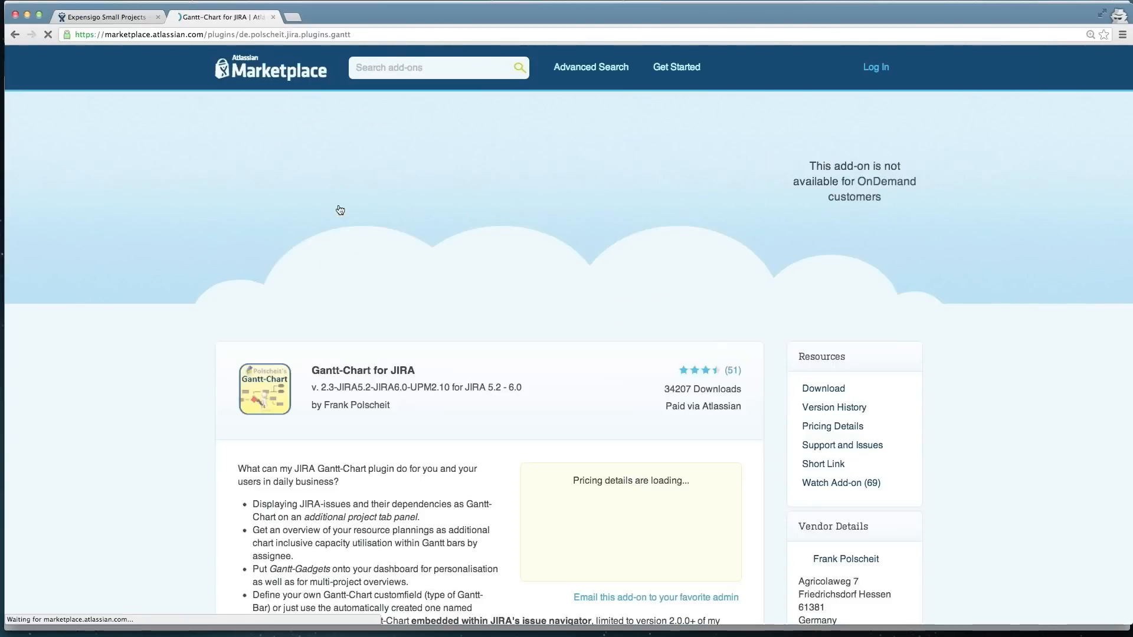
scroll(558, 391, down, 1)
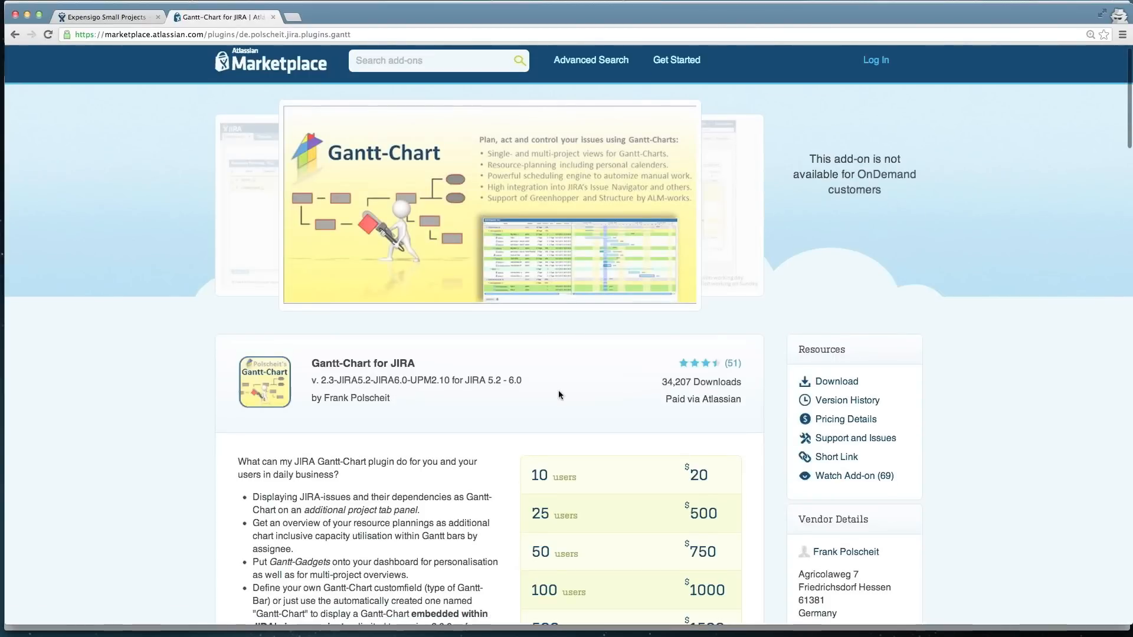
scroll(558, 391, down, 5)
scroll(558, 391, up, 1)
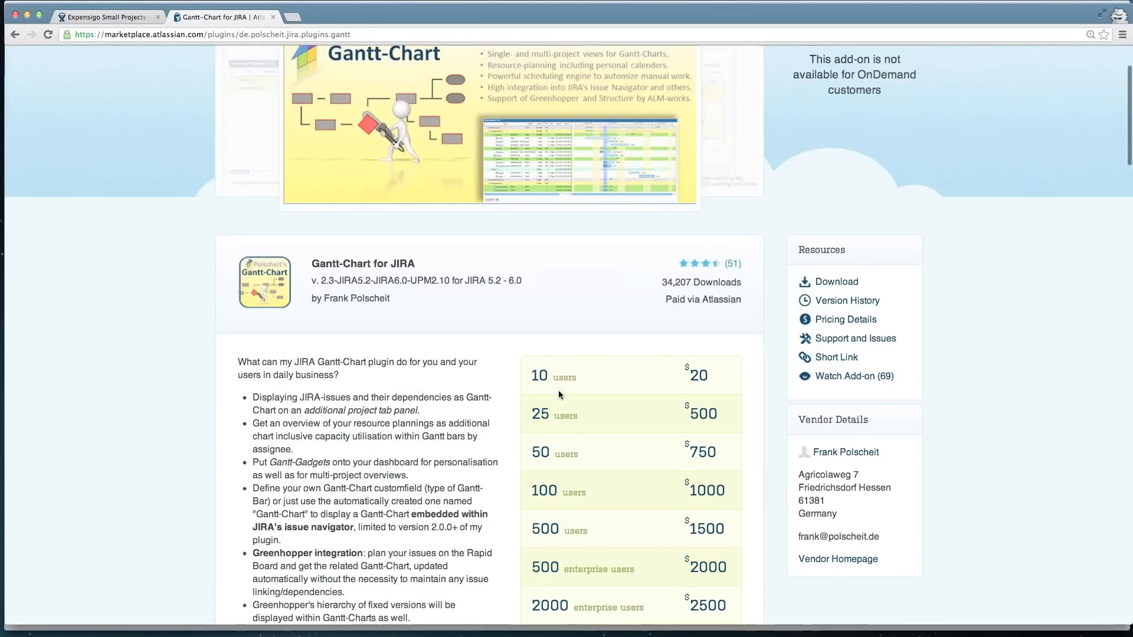
key(super+w)
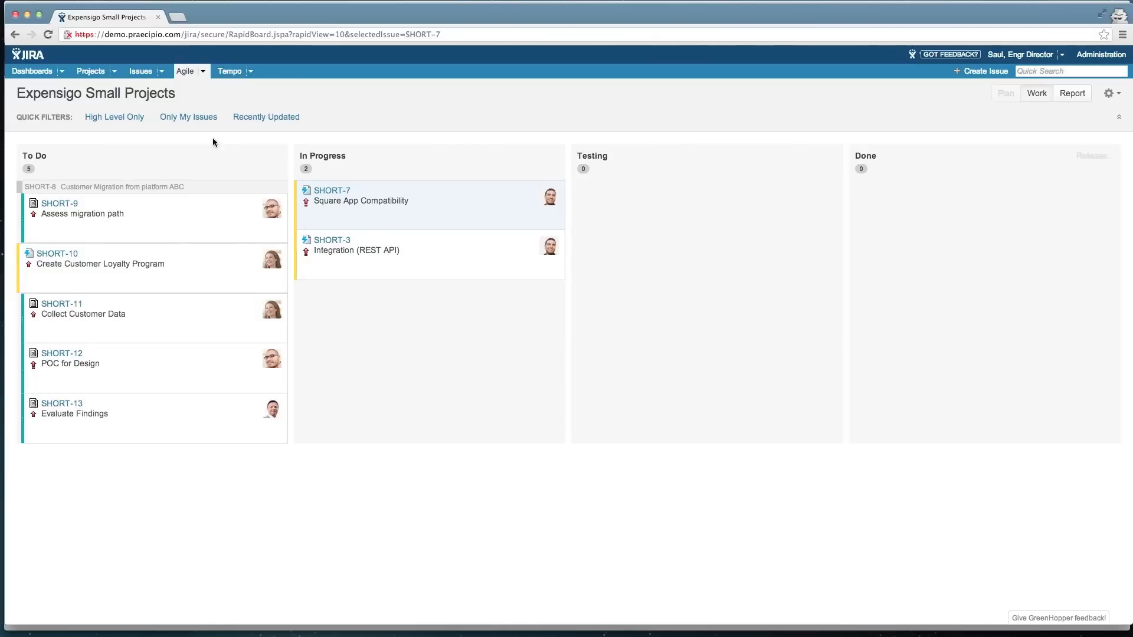
Step: Open the 10,000ft dashboard, dismiss the Demo-License notice and collapse Web v4.0 in the resource planning gadget
click(45, 72)
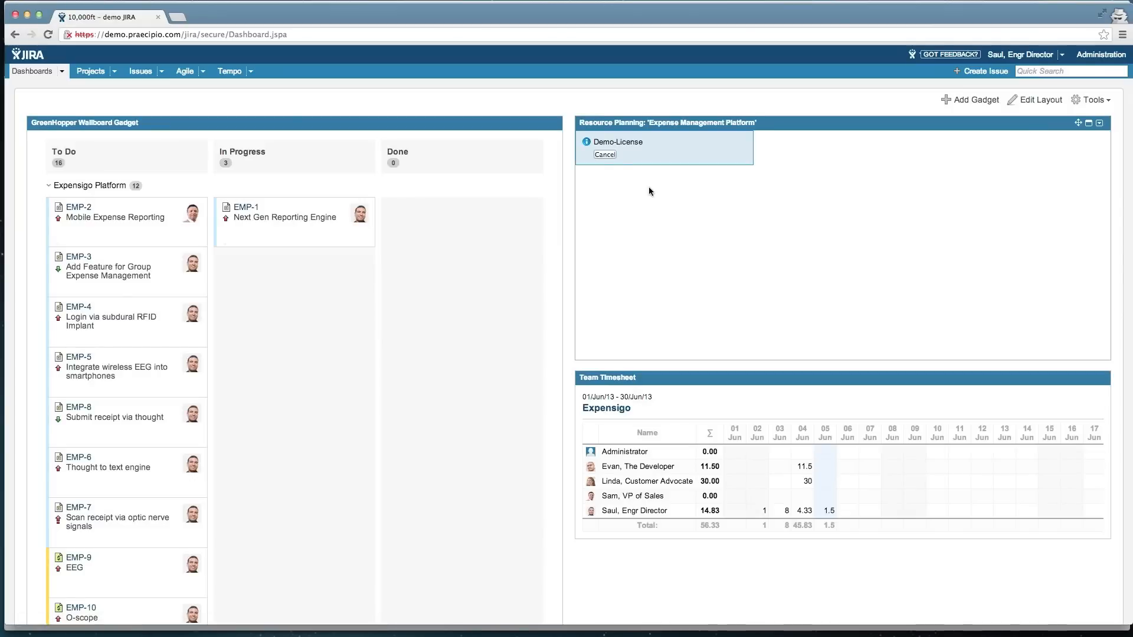
click(600, 155)
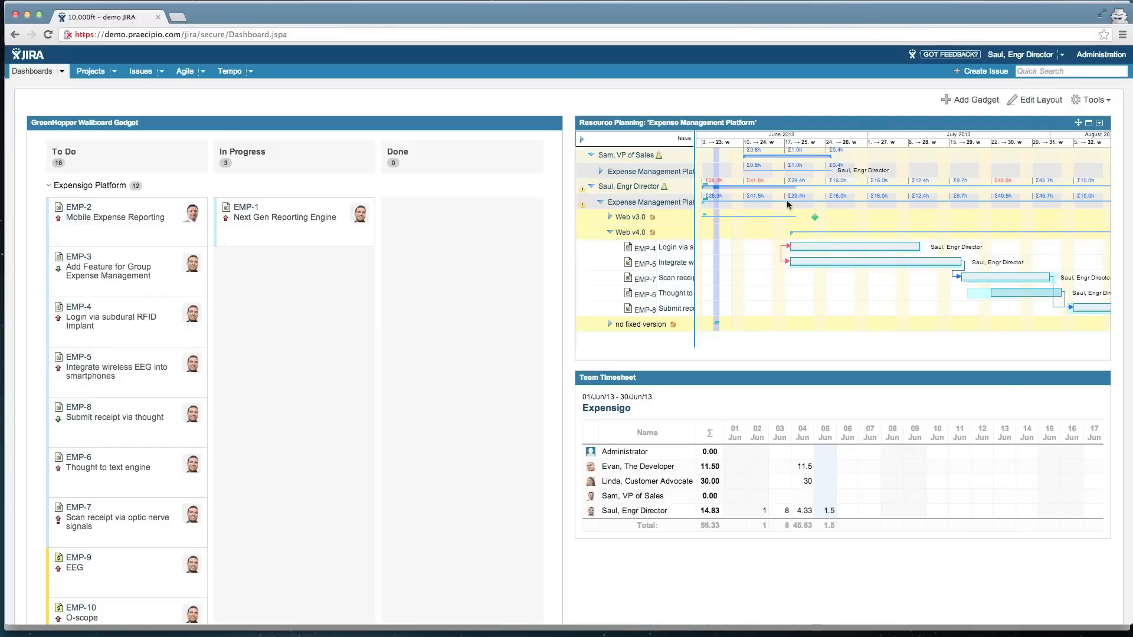
click(609, 232)
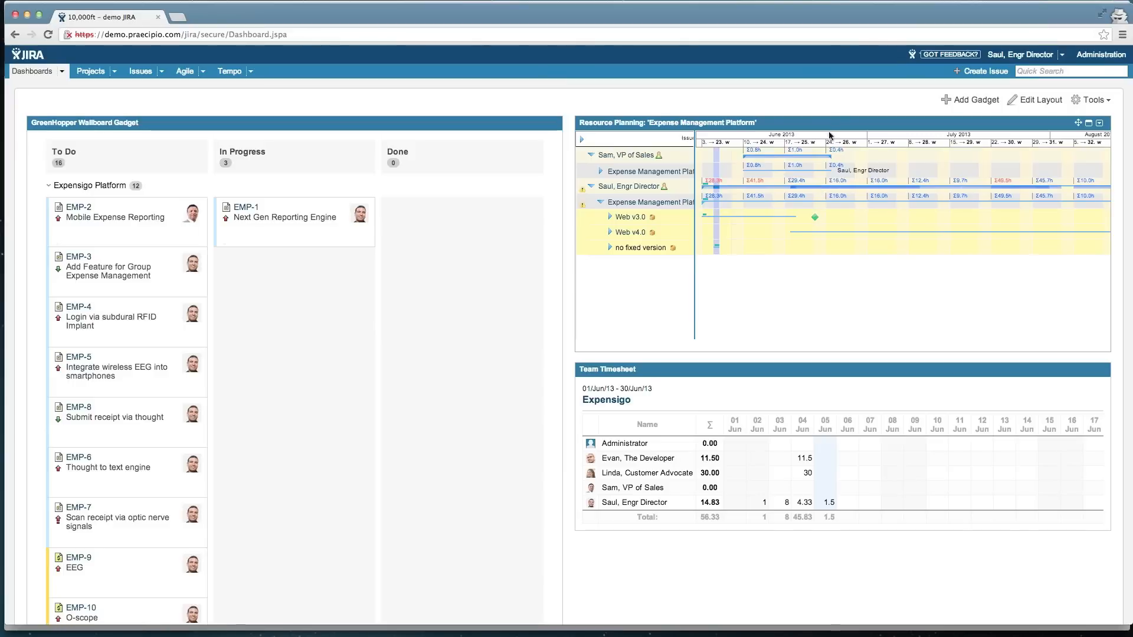
Step: Search the dashboard's gadget directory for "gantt" and close the directory without adding a gadget
click(957, 101)
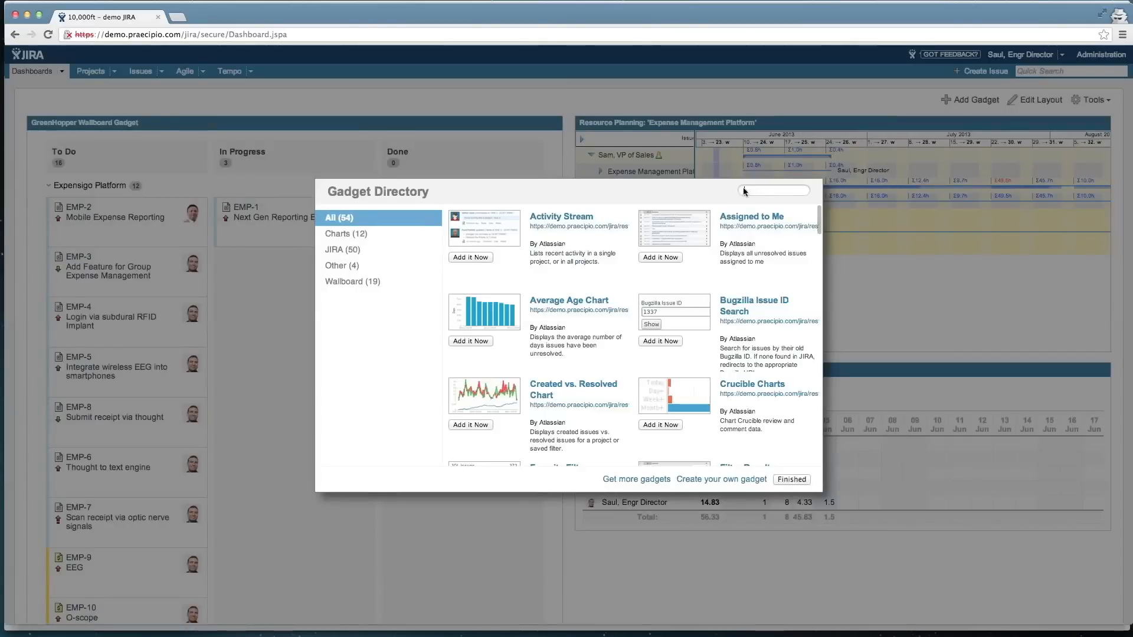
click(746, 191)
text(gantt)
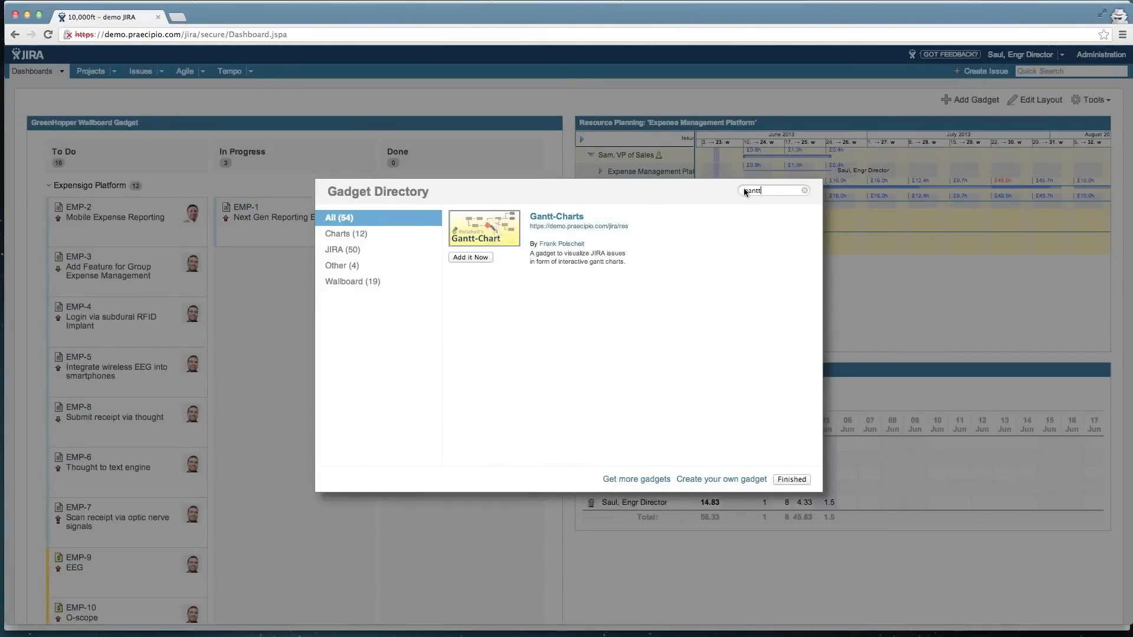
key(Escape)
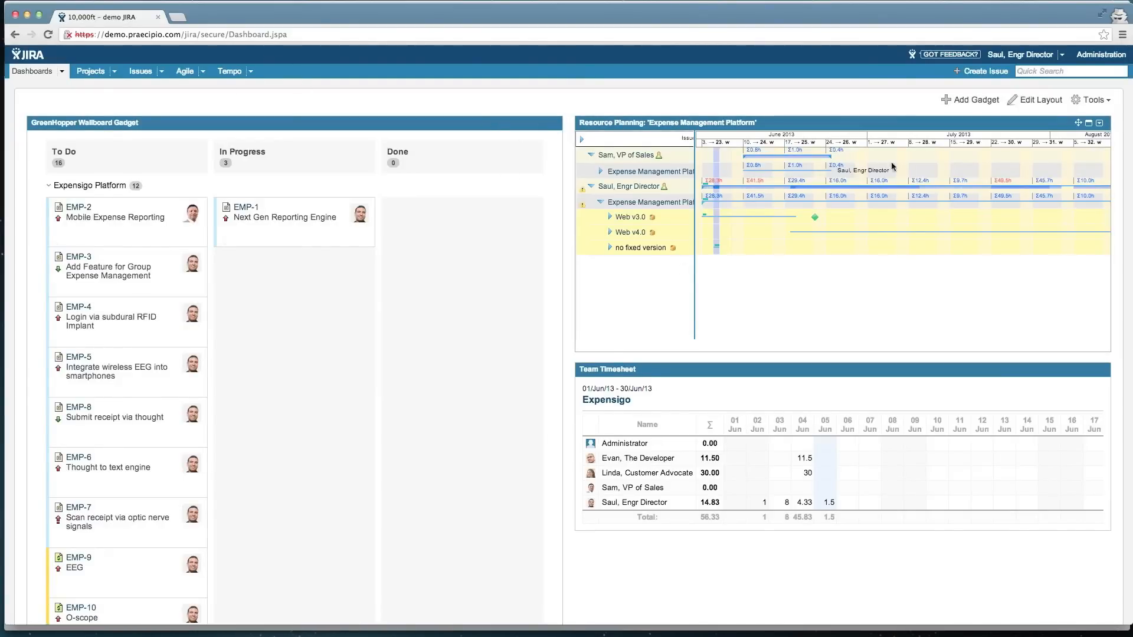
Step: Review the resource planning gadget's settings and its Gantt-Bar label options, leaving them unsaved
click(1100, 127)
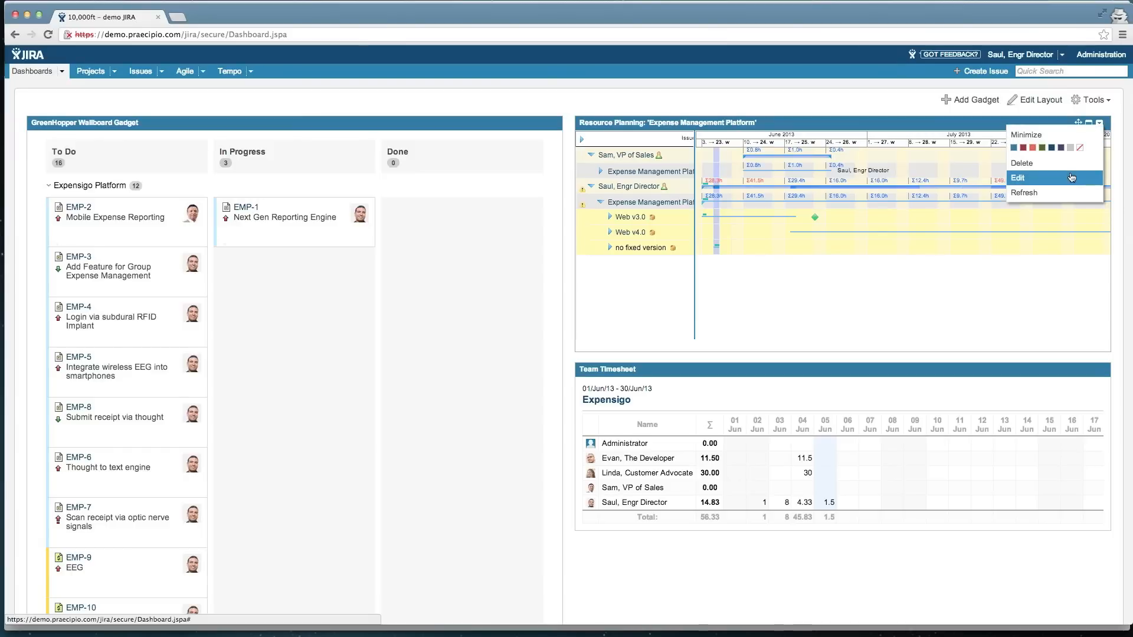
click(1073, 178)
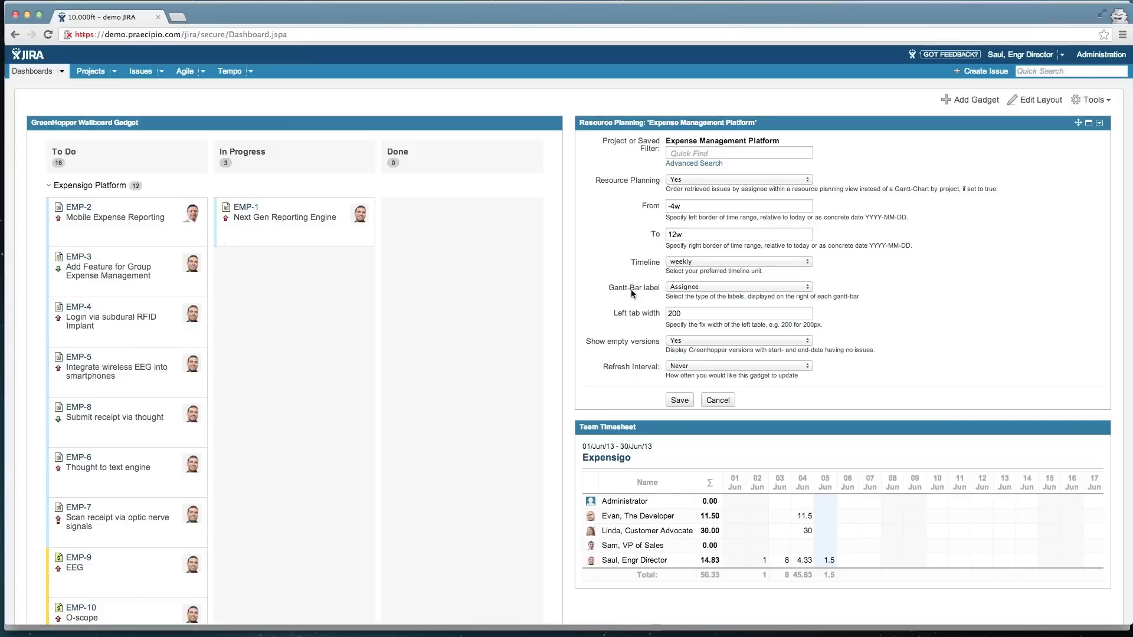
click(708, 289)
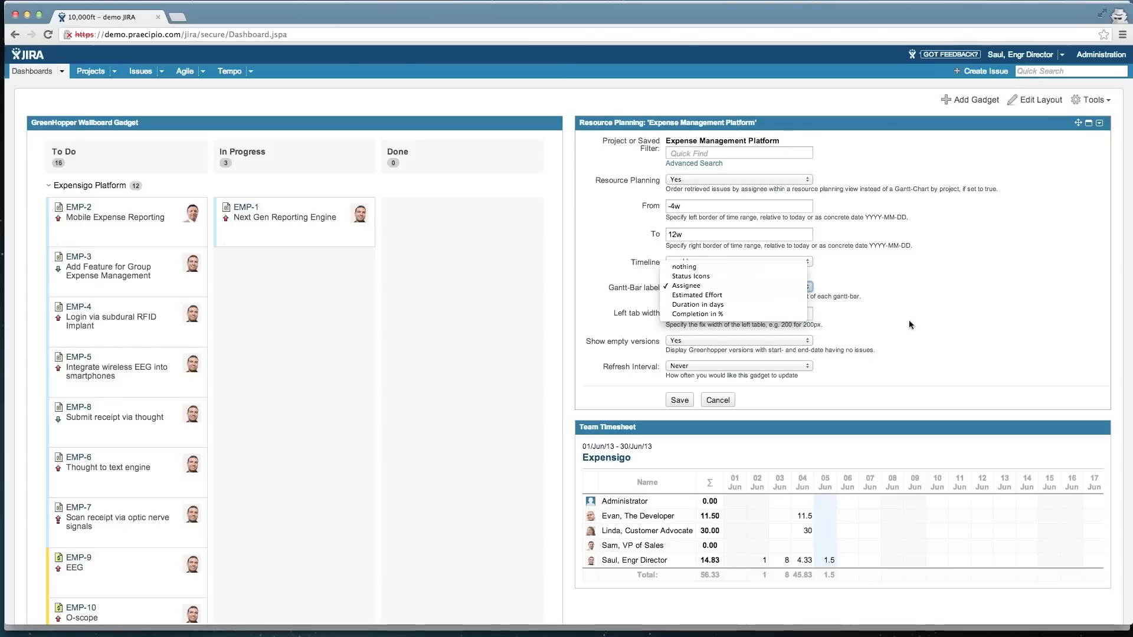
click(725, 397)
click(725, 396)
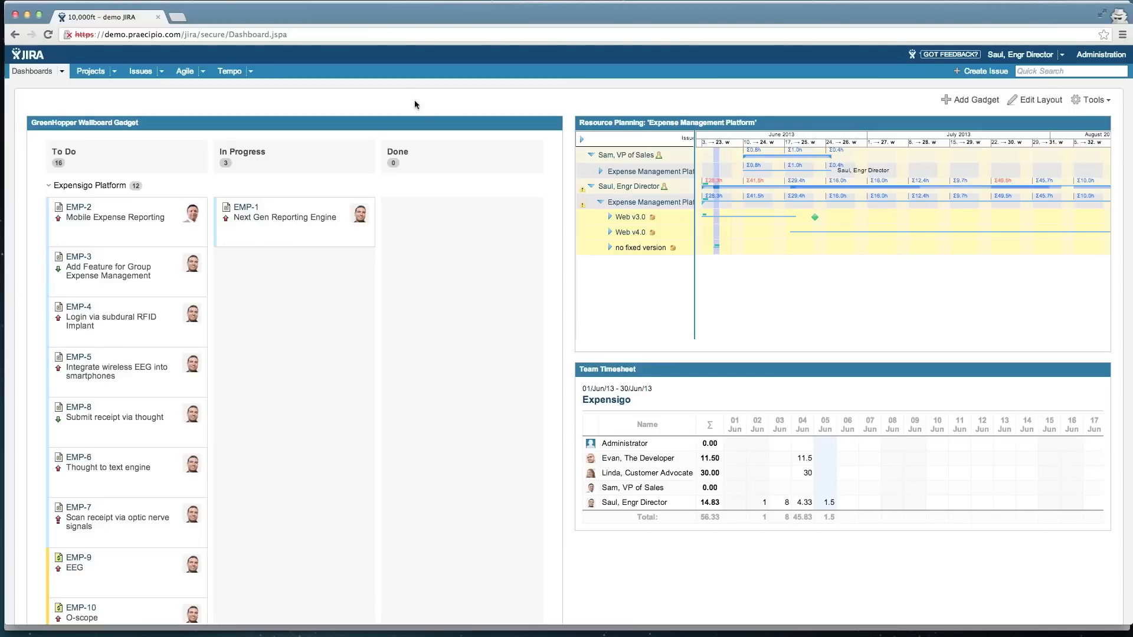
key(super+Tab)
key(Right)
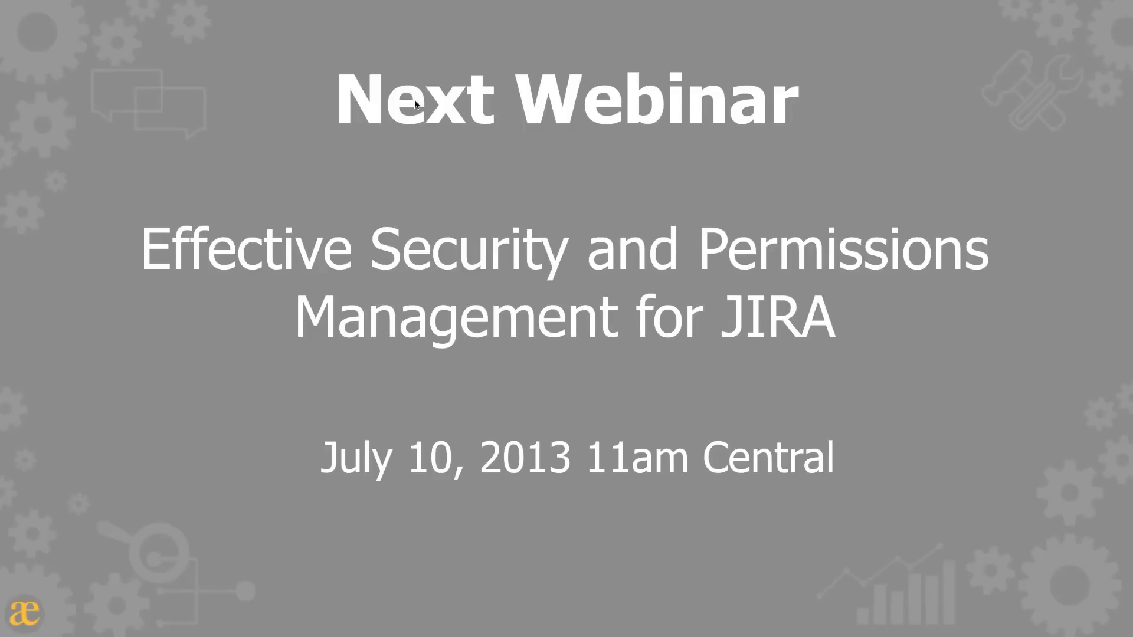
key(Right)
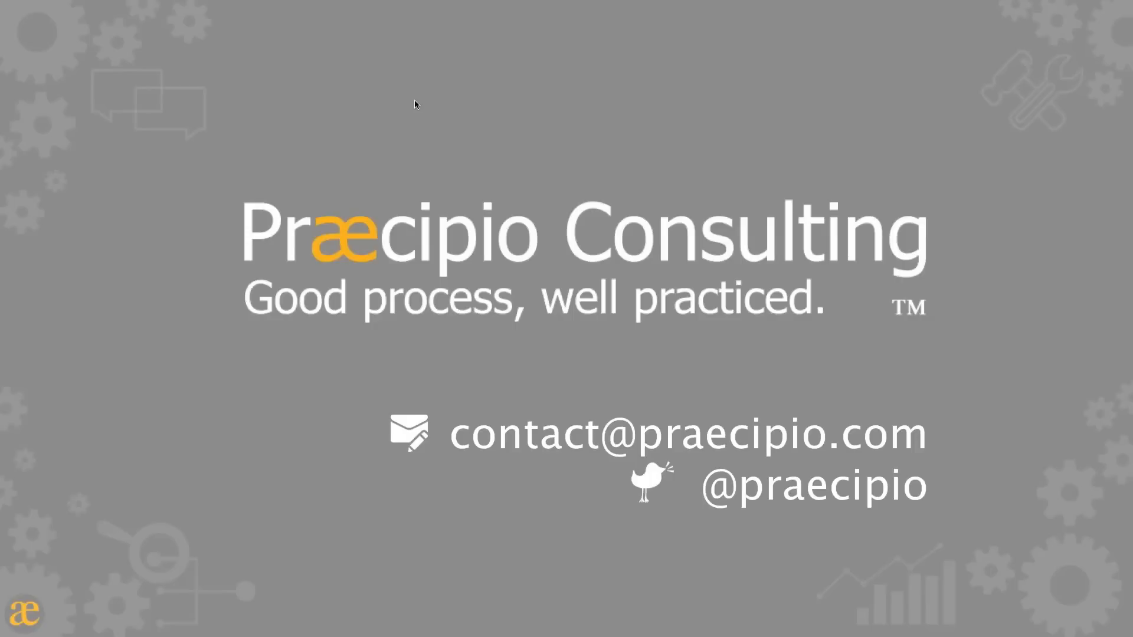